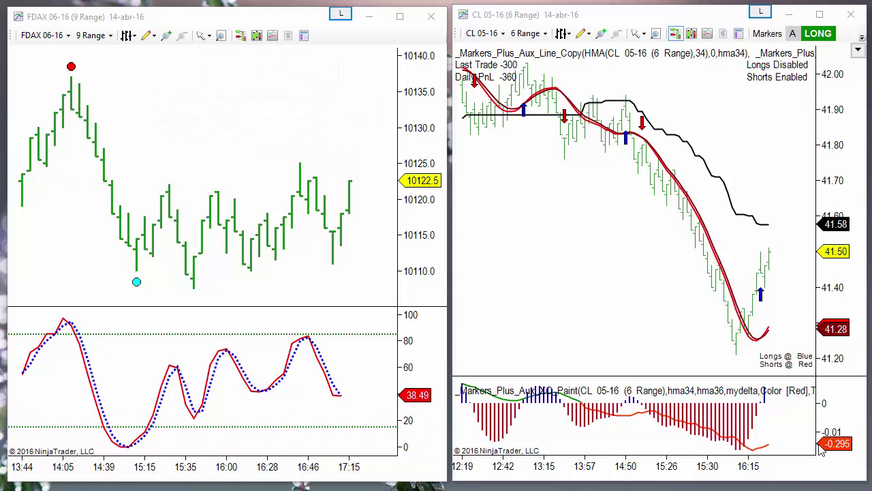
{"action": "left_click", "coordinate": [627, 140]}
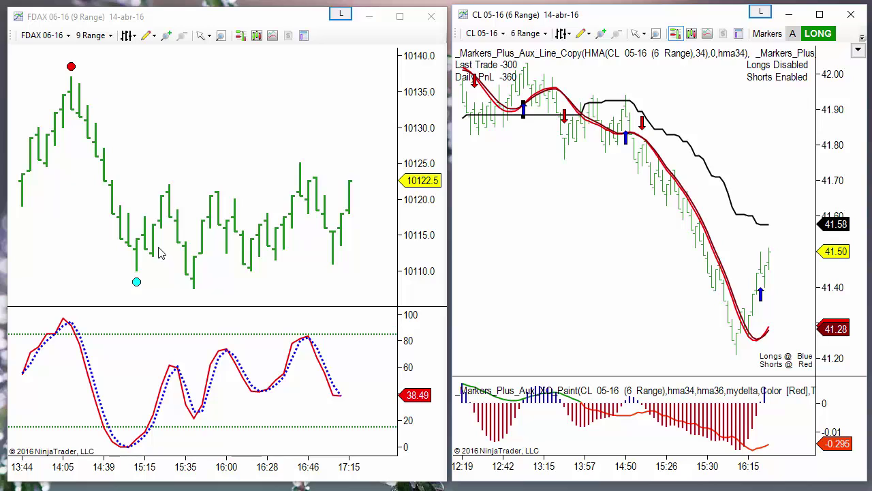
{"action": "left_click", "coordinate": [137, 282]}
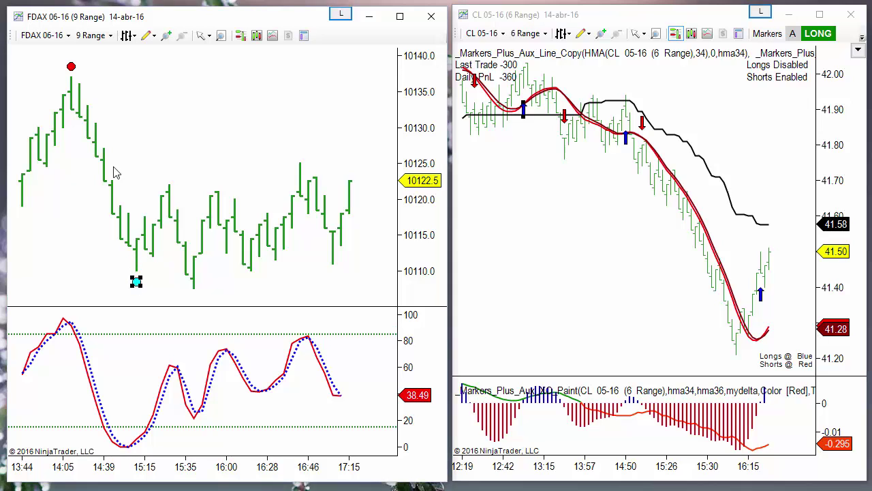
{"action": "left_click", "coordinate": [71, 66]}
{"action": "left_click", "coordinate": [605, 130]}
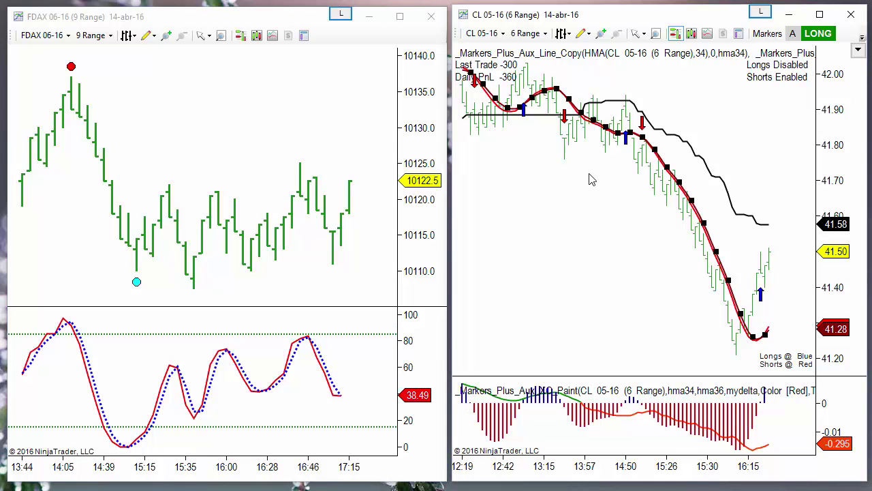
{"action": "left_click", "coordinate": [155, 406]}
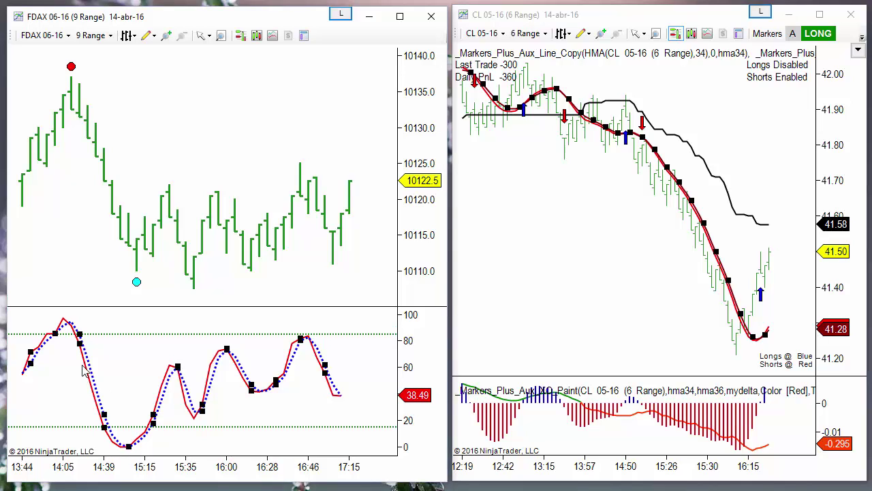
{"action": "left_click", "coordinate": [121, 340]}
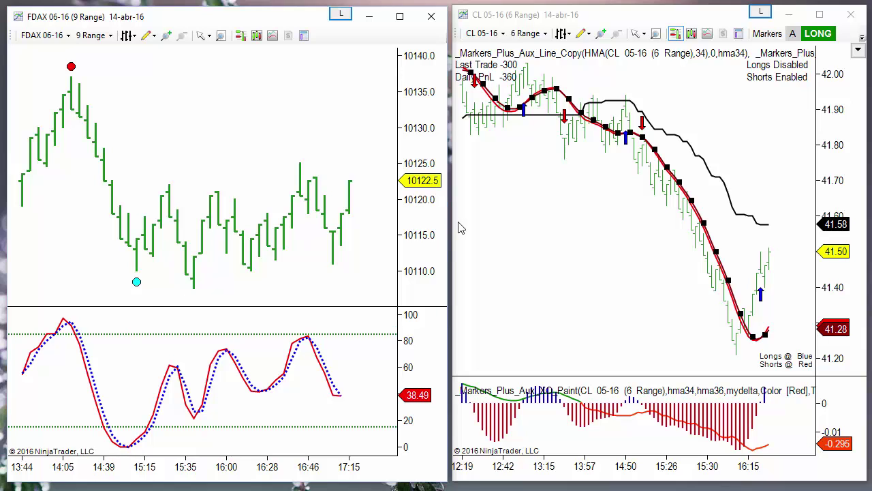
Move the FDAX chart out of the way, widen the CL 05-16 chart across the freed space, and enlarge its price bars.
{"action": "left_click_drag", "start_coordinate": [449, 223], "coordinate": [455, 253]}
{"action": "left_click_drag", "start_coordinate": [254, 33], "coordinate": [0, 249]}
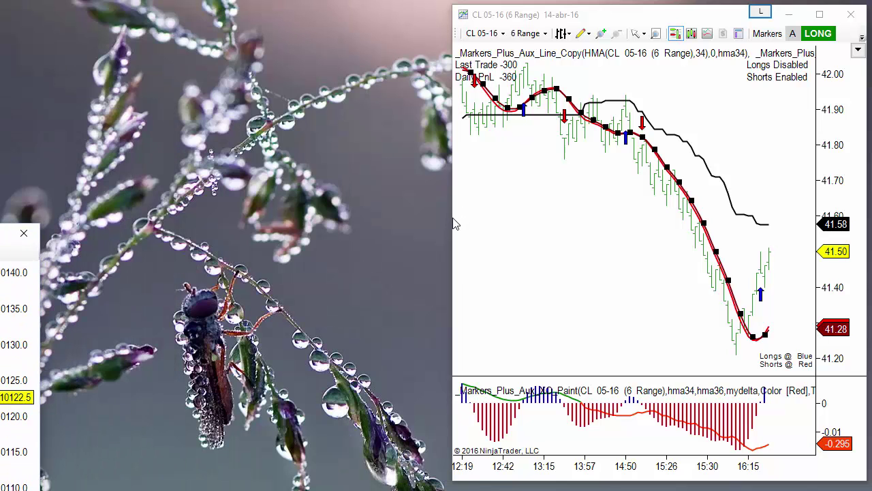
{"action": "left_click_drag", "start_coordinate": [452, 225], "coordinate": [5, 284]}
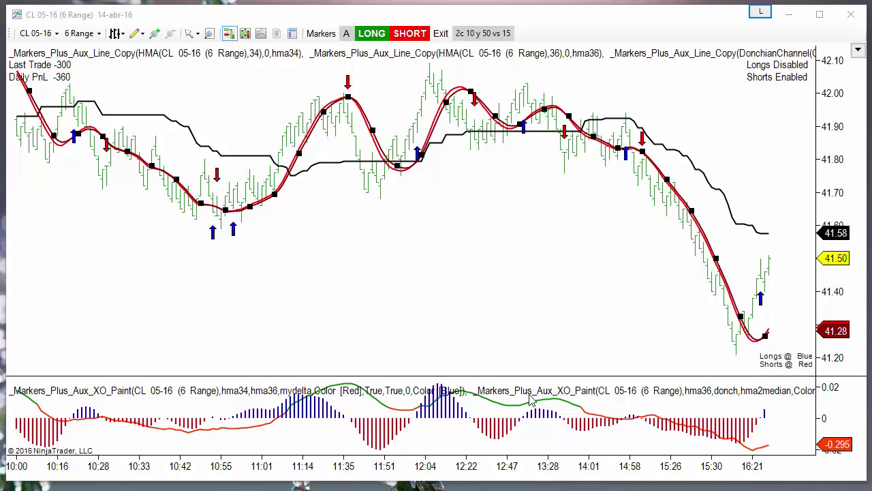
{"action": "left_click", "coordinate": [307, 150]}
{"action": "scroll", "coordinate": [308, 150], "scroll_direction": "up", "scroll_amount": 3}
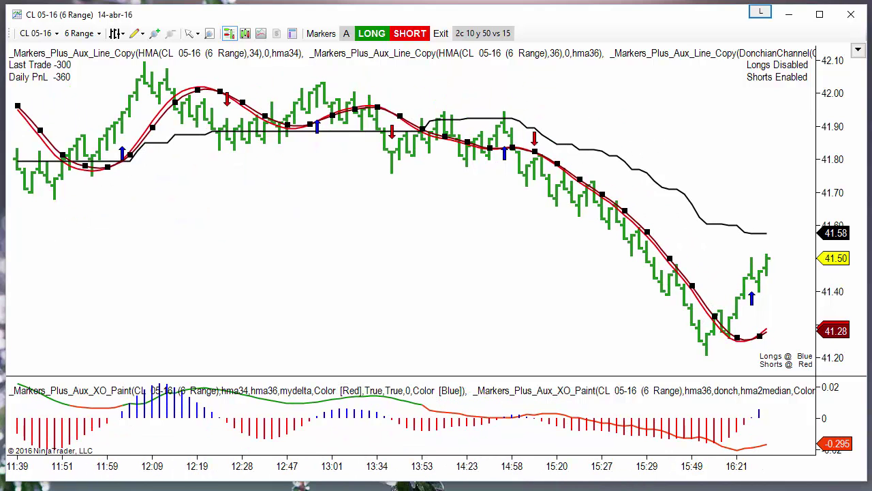
{"action": "left_click", "coordinate": [284, 214]}
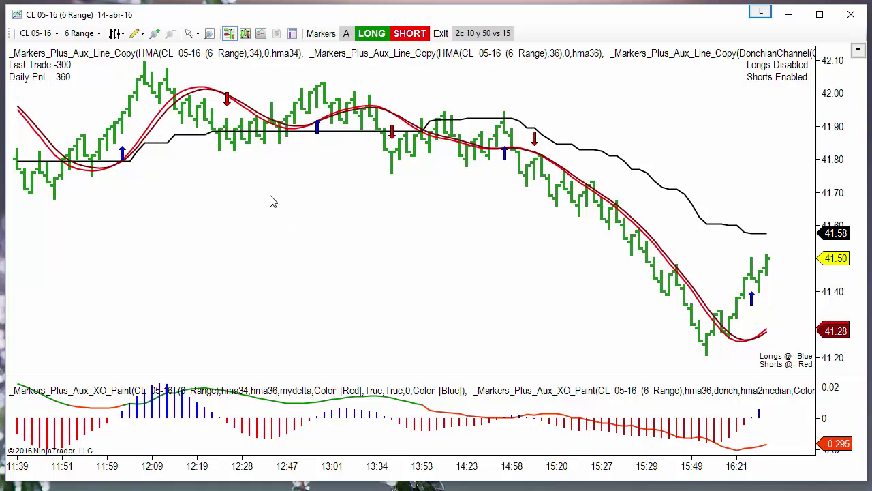
Remove all indicators applied to the CL 05-16 chart and confirm.
{"action": "right_click", "coordinate": [270, 201]}
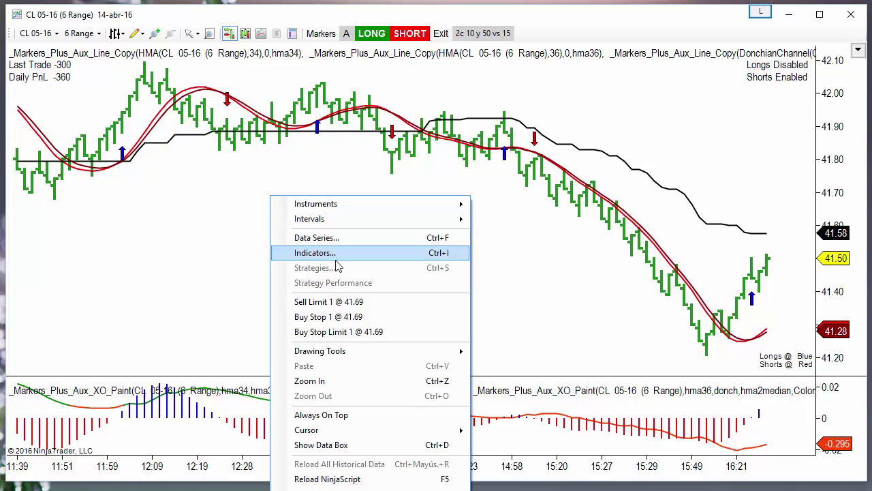
{"action": "left_click", "coordinate": [313, 252]}
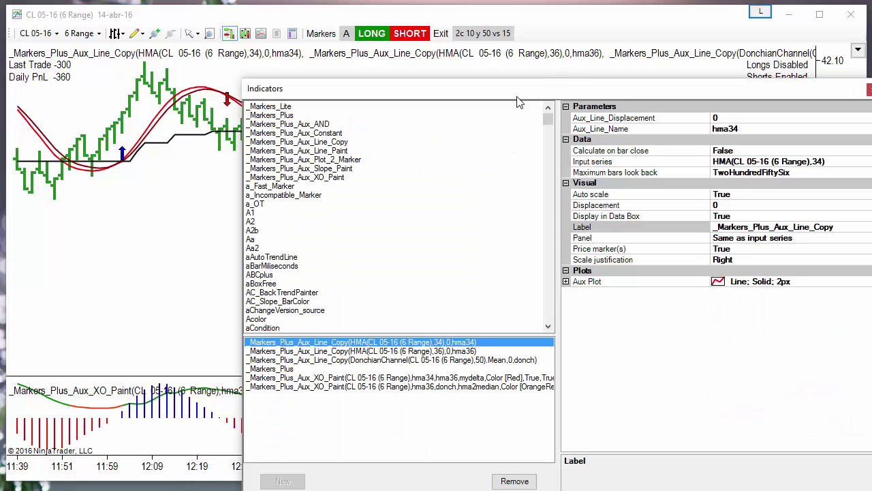
{"action": "left_click_drag", "start_coordinate": [510, 94], "coordinate": [361, 67]}
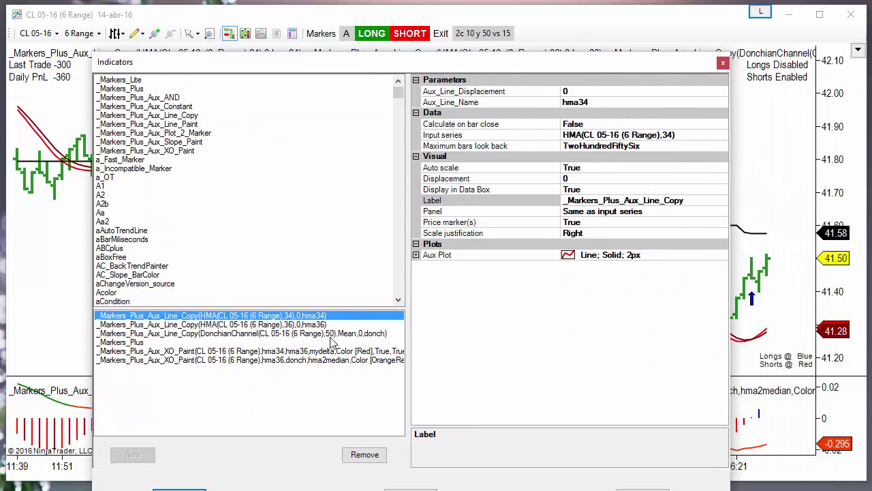
{"action": "left_click", "coordinate": [358, 456]}
{"action": "left_click", "coordinate": [359, 456]}
{"action": "left_click", "coordinate": [359, 456]}
{"action": "left_click", "coordinate": [358, 457]}
{"action": "left_click", "coordinate": [358, 457]}
{"action": "left_click", "coordinate": [359, 460]}
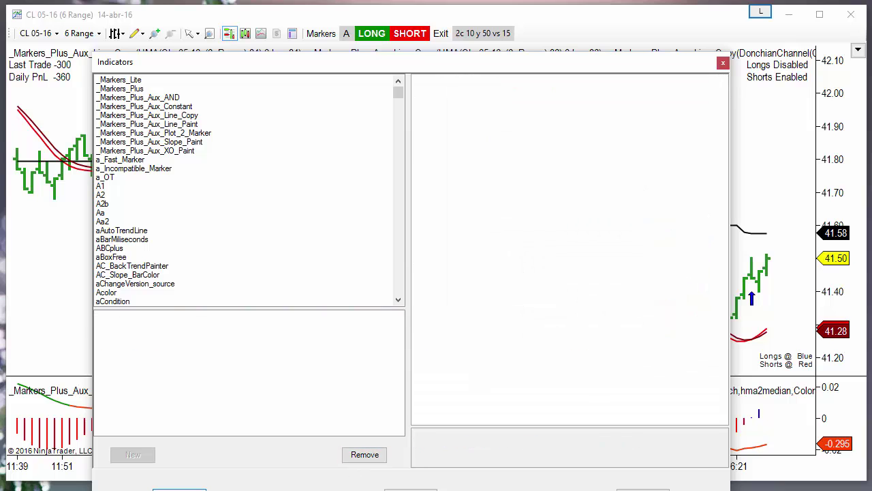
{"action": "left_click", "coordinate": [180, 489]}
Add two HMA indicators to the CL 05-16 chart's indicator configuration.
{"action": "right_click", "coordinate": [198, 267]}
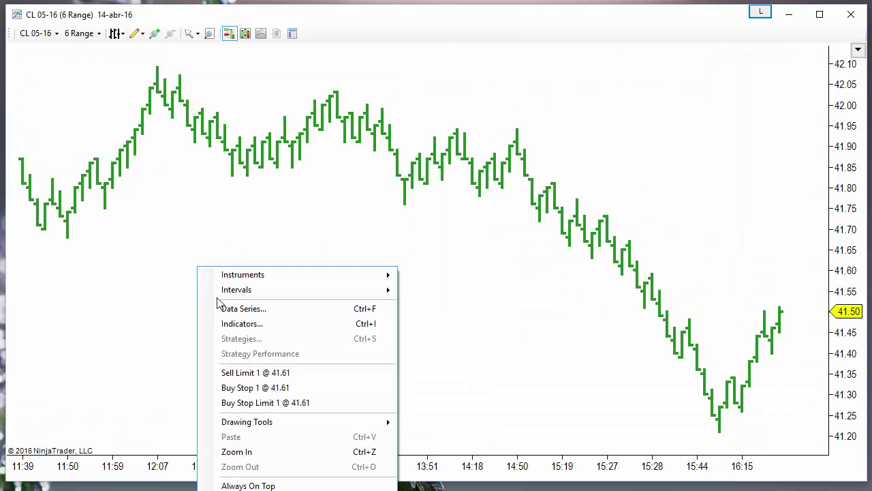
{"action": "left_click", "coordinate": [233, 323]}
{"action": "left_click", "coordinate": [304, 190]}
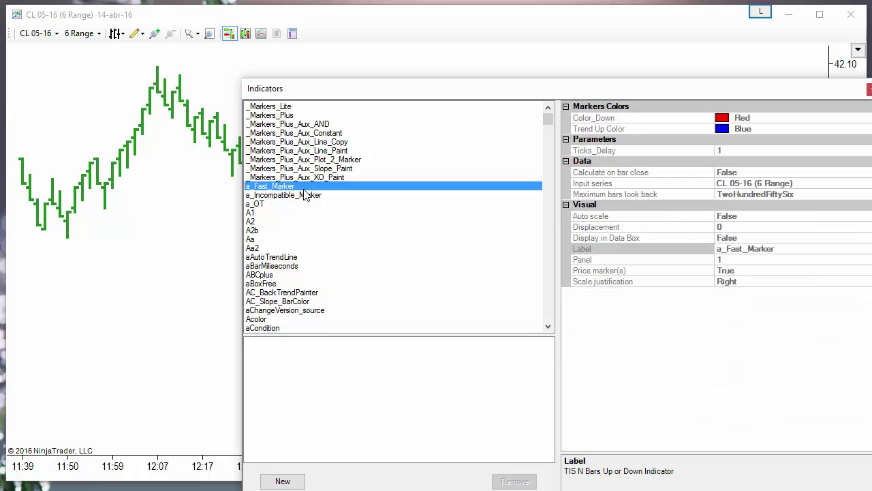
{"action": "key", "text": "h"}
{"action": "scroll", "coordinate": [299, 204], "scroll_direction": "down", "scroll_amount": 4}
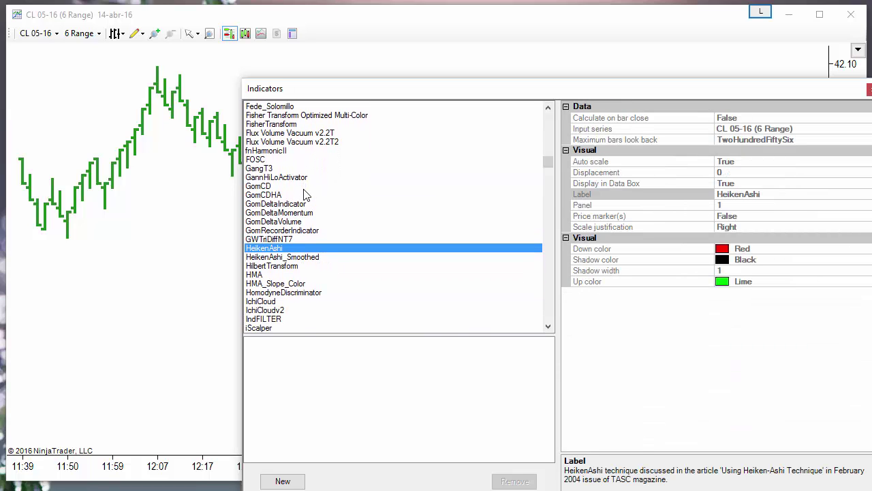
{"action": "double_click", "coordinate": [266, 248]}
{"action": "double_click", "coordinate": [266, 248]}
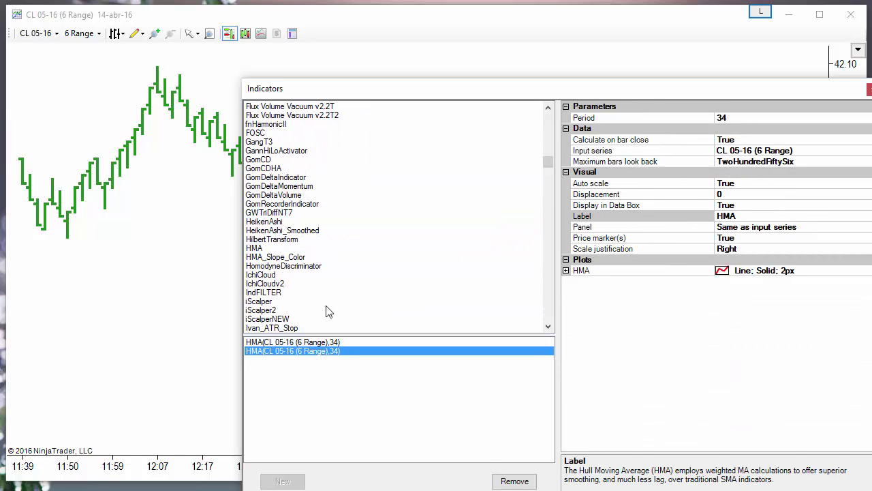
Set the second HMA's period to 36 and apply both moving averages to the chart.
{"action": "left_click", "coordinate": [745, 118]}
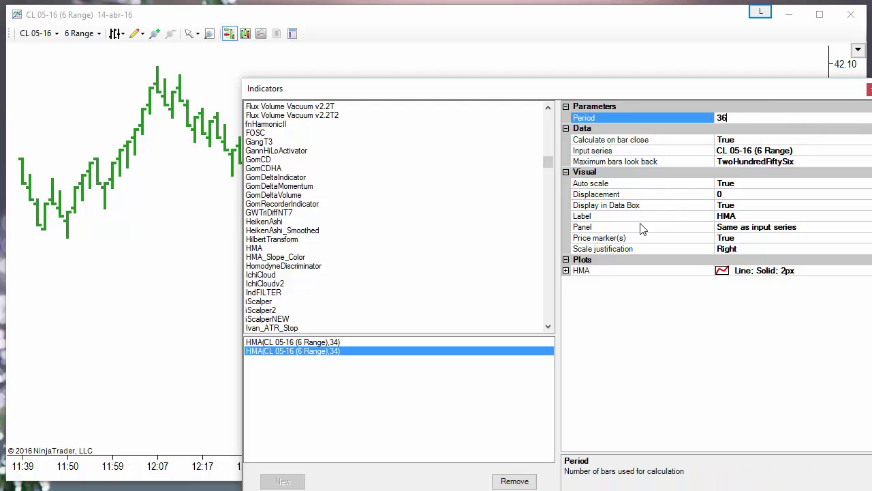
{"action": "type", "text": "36"}
{"action": "left_click", "coordinate": [338, 351]}
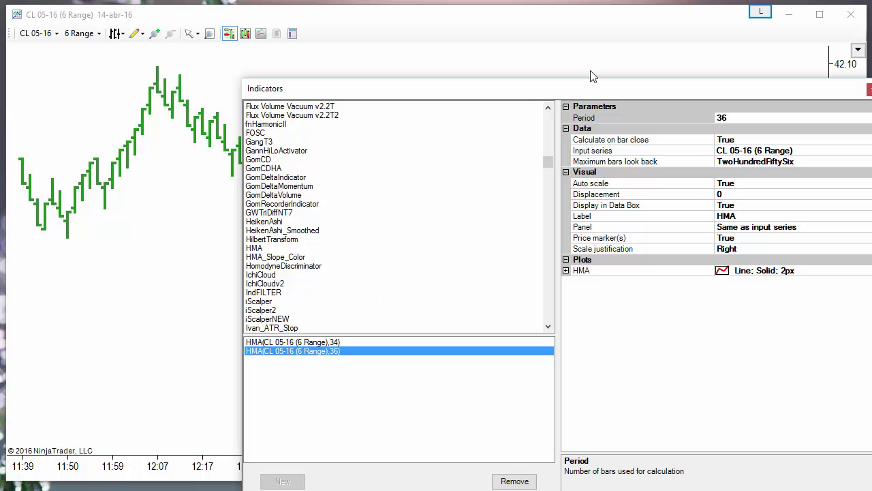
{"action": "left_click_drag", "start_coordinate": [599, 88], "coordinate": [445, 48]}
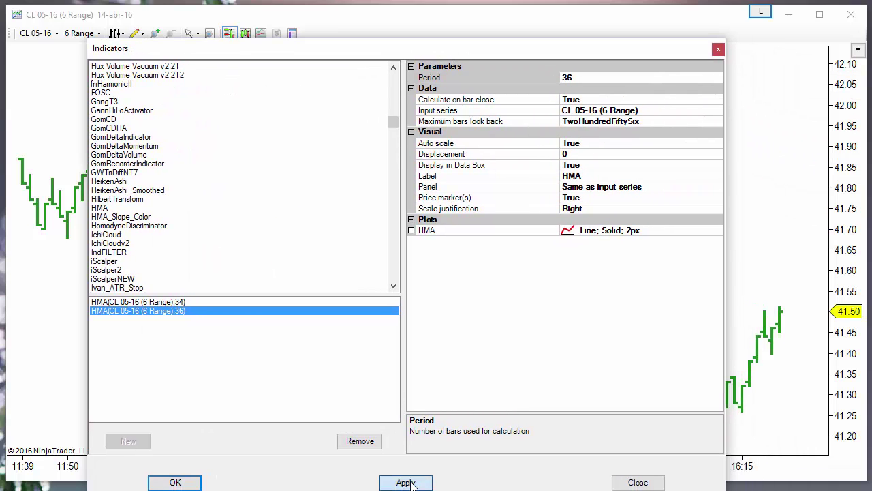
{"action": "left_click", "coordinate": [408, 483]}
{"action": "left_click", "coordinate": [646, 481]}
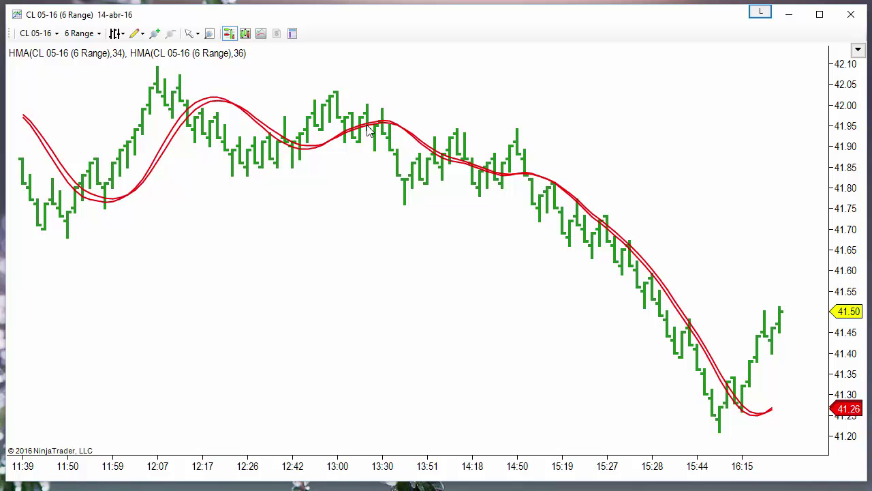
Remove both HMA indicators from the chart's indicator configuration.
{"action": "right_click", "coordinate": [152, 279]}
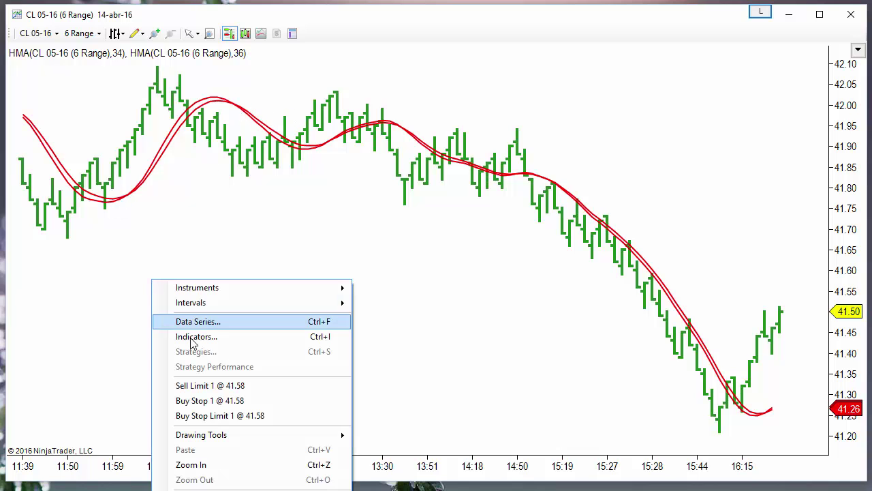
{"action": "left_click", "coordinate": [192, 339]}
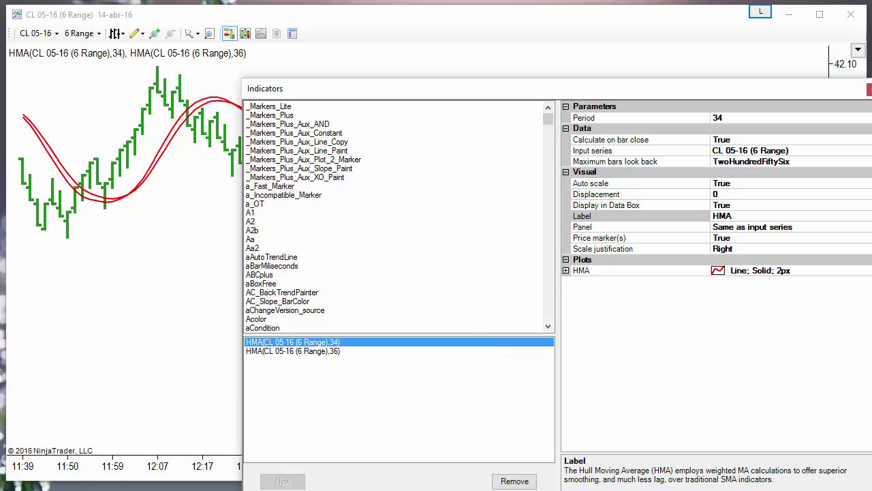
{"action": "left_click", "coordinate": [514, 481]}
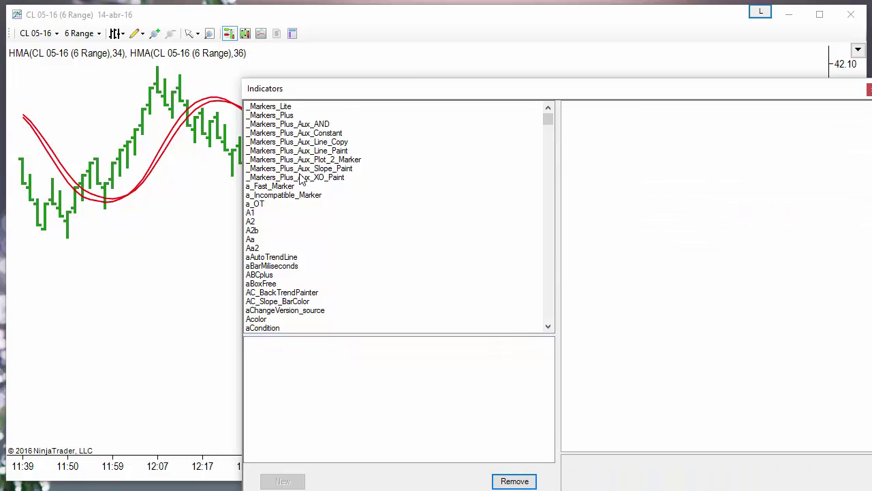
Add the _Markers_Plus_Aux_Line_Copy indicator to the CL 05-16 chart's configuration.
{"action": "left_click", "coordinate": [320, 142]}
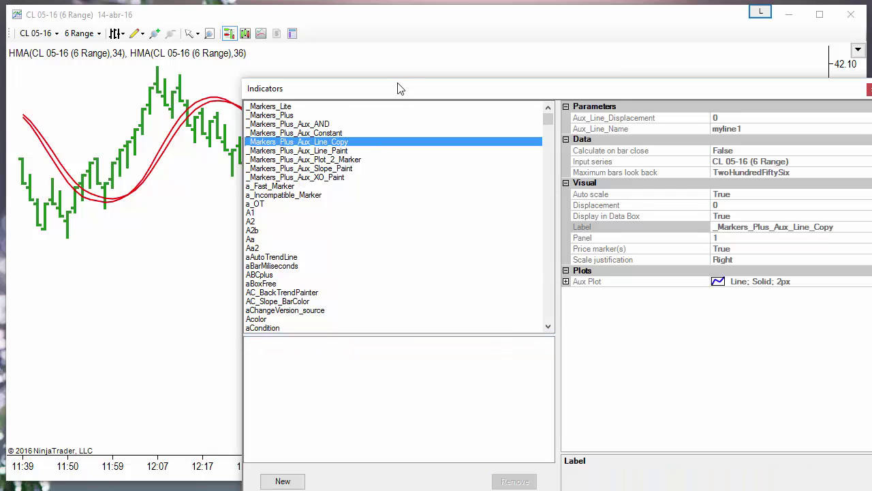
{"action": "left_click_drag", "start_coordinate": [400, 87], "coordinate": [230, 74]}
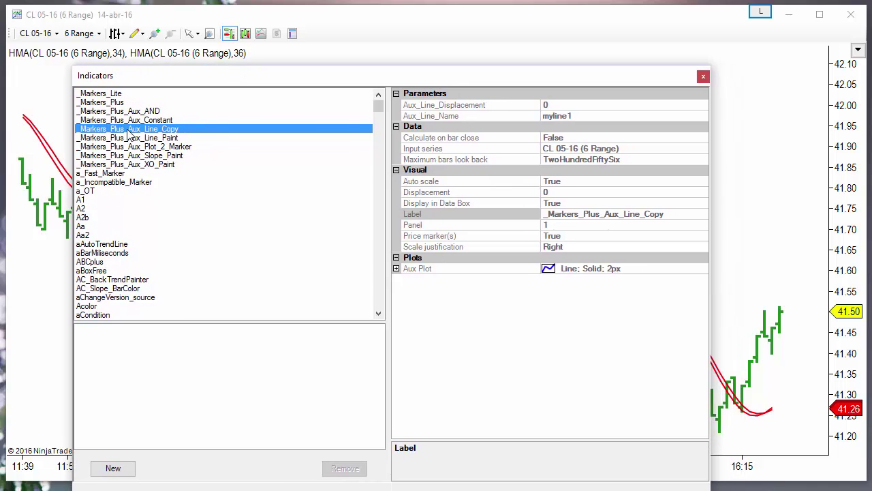
{"action": "double_click", "coordinate": [128, 134]}
Set the line copy indicator's input series to HMA with period 34.
{"action": "left_click", "coordinate": [647, 149]}
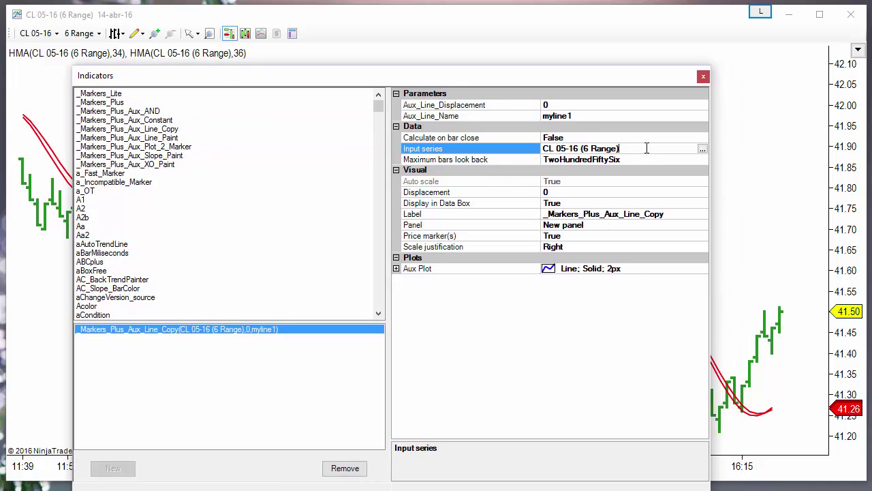
{"action": "left_click", "coordinate": [702, 148]}
{"action": "left_click", "coordinate": [327, 189]}
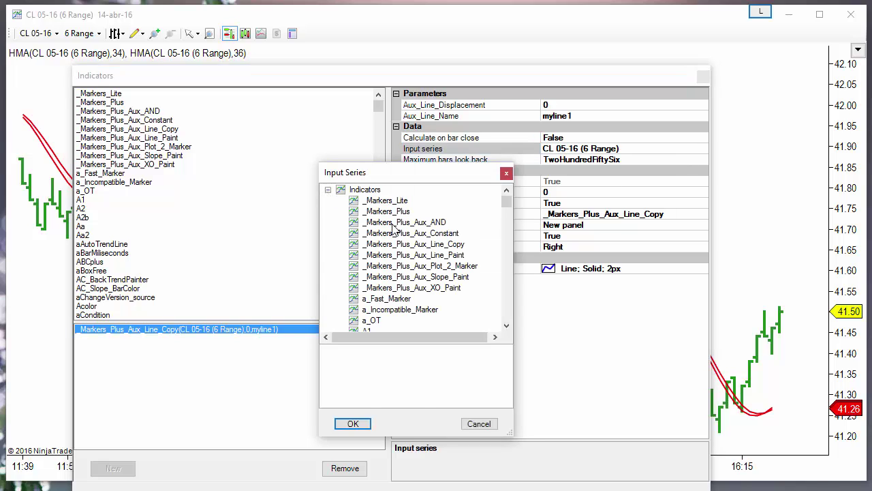
{"action": "left_click", "coordinate": [393, 223]}
{"action": "key", "text": "h"}
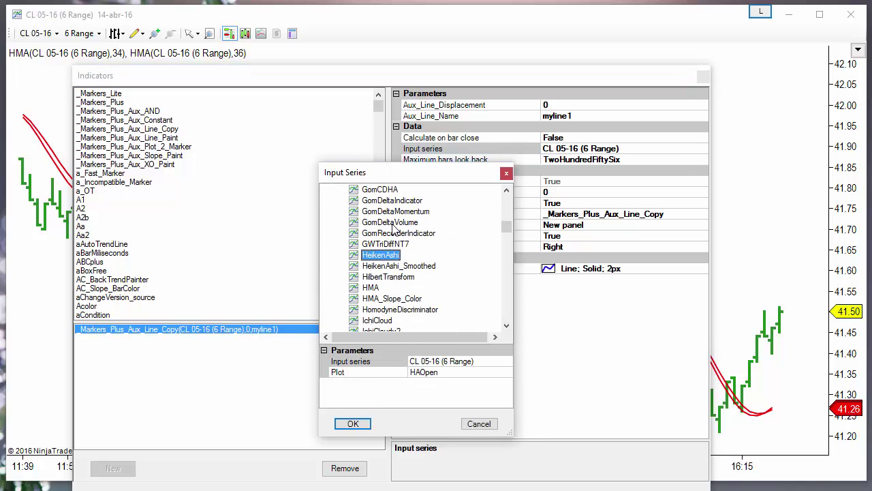
{"action": "left_click", "coordinate": [370, 288]}
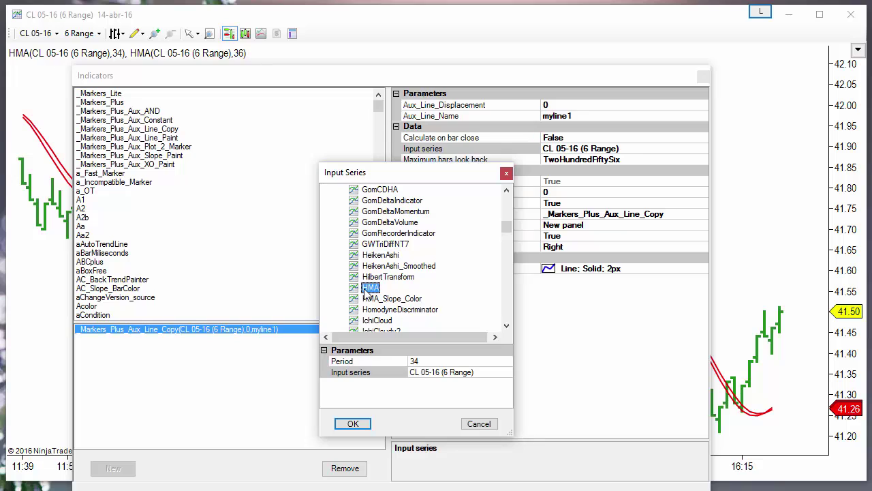
{"action": "left_click", "coordinate": [443, 361]}
{"action": "left_click", "coordinate": [360, 426]}
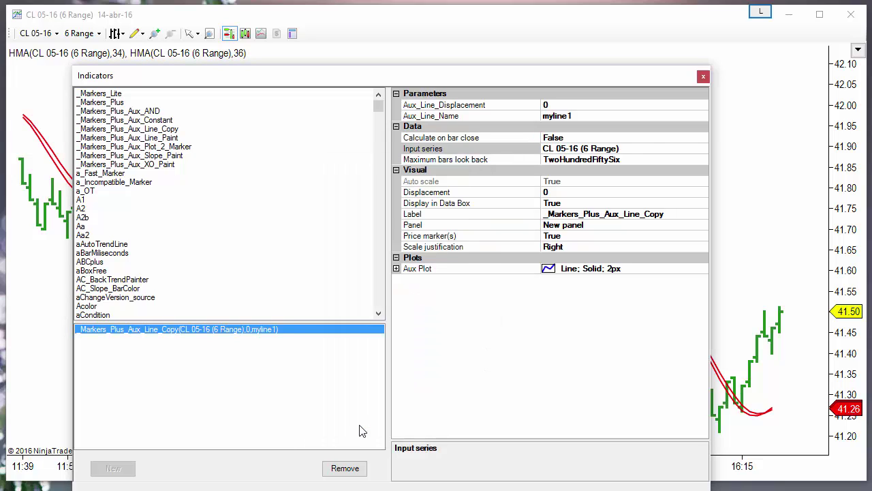
Name the auxiliary line hma34 and apply the indicator to the chart.
{"action": "left_click", "coordinate": [599, 115]}
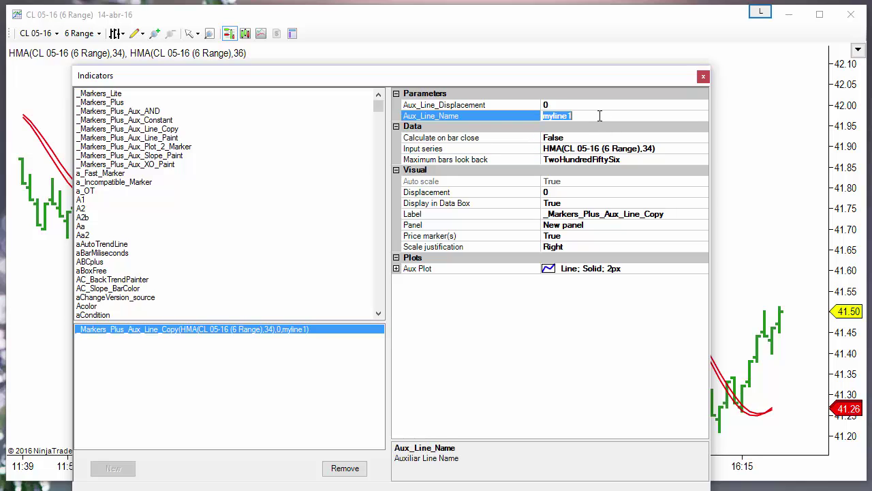
{"action": "type", "text": "hma34"}
{"action": "left_click", "coordinate": [391, 490]}
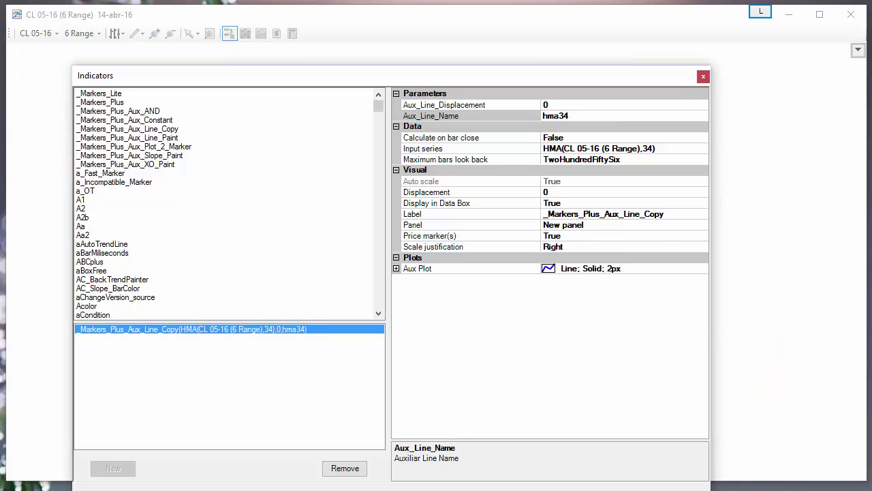
Add a second _Markers_Plus_Aux_Line_Copy indicator to the chart's configuration.
{"action": "left_click_drag", "start_coordinate": [286, 80], "coordinate": [331, 66]}
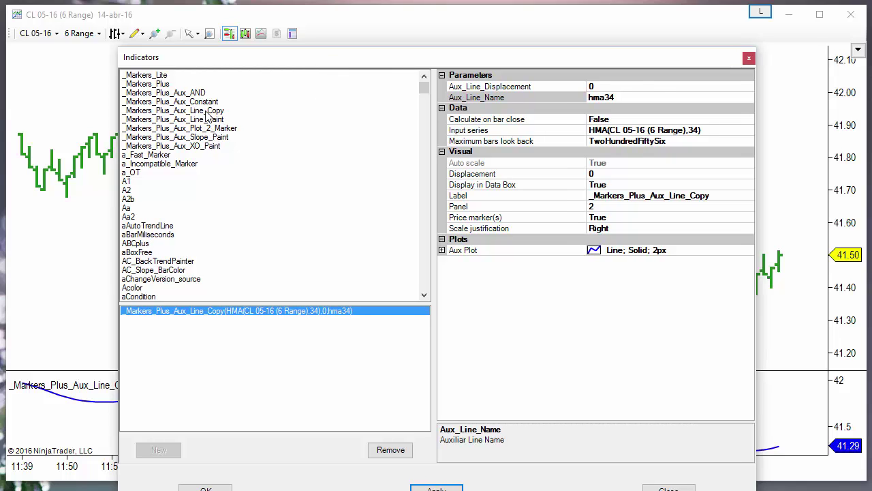
{"action": "double_click", "coordinate": [208, 110]}
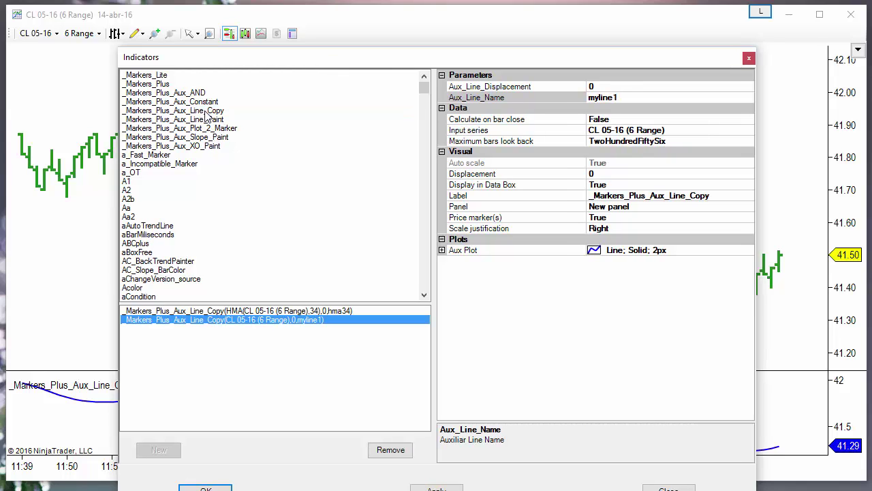
Set the second line copy indicator's input series to HMA with period 36 and apply it to the chart.
{"action": "left_click", "coordinate": [678, 131]}
{"action": "left_click", "coordinate": [748, 131]}
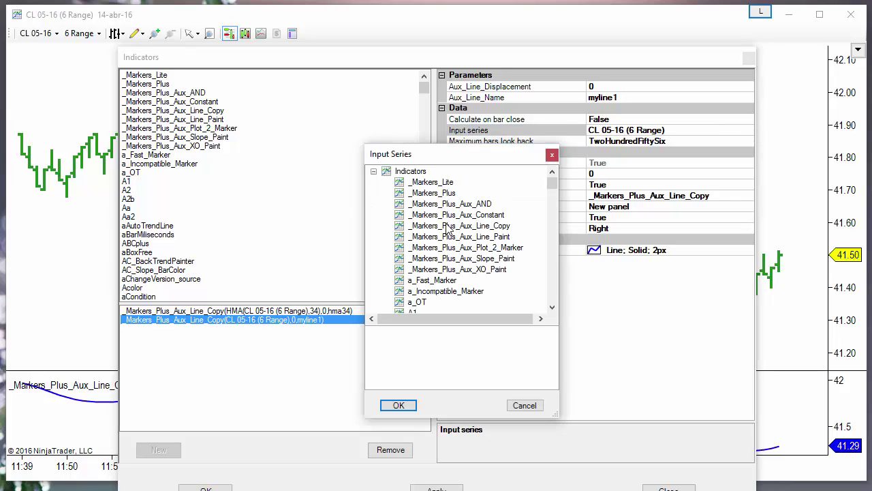
{"action": "left_click", "coordinate": [447, 226]}
{"action": "key", "text": "h"}
{"action": "scroll", "coordinate": [447, 226], "scroll_direction": "down", "scroll_amount": 3}
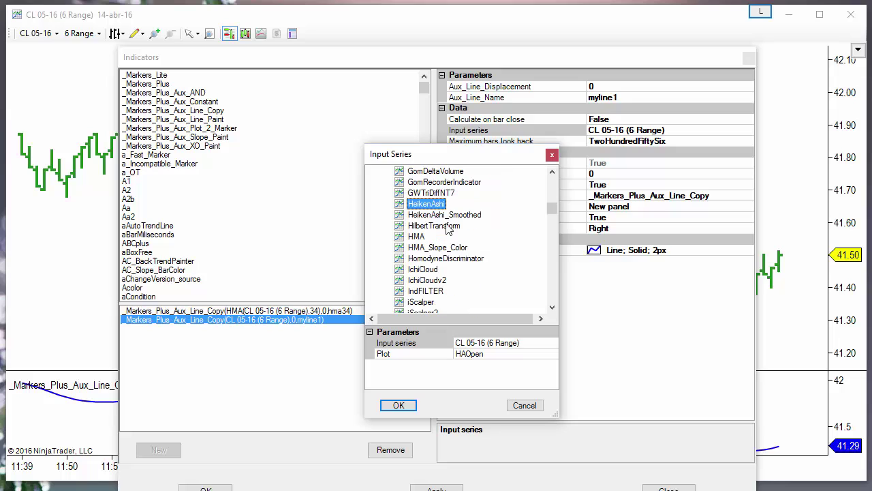
{"action": "left_click", "coordinate": [416, 238]}
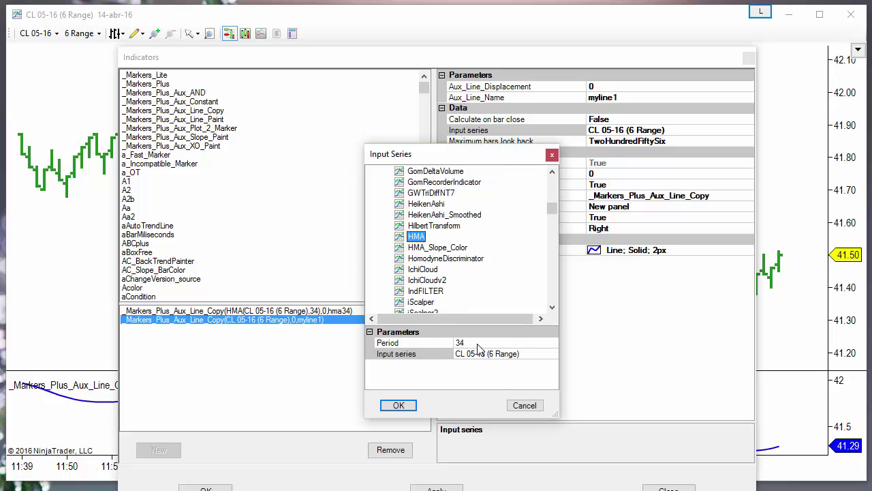
{"action": "left_click", "coordinate": [478, 343]}
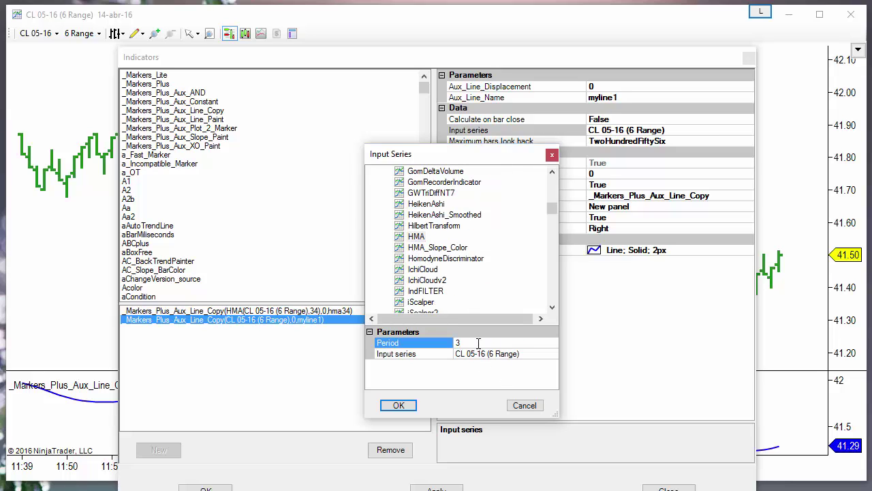
{"action": "left_click", "coordinate": [398, 405]}
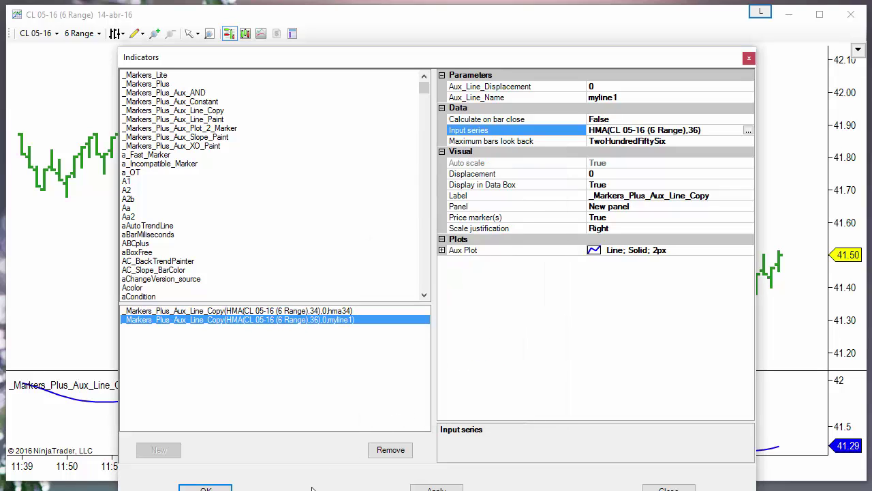
{"action": "left_click", "coordinate": [417, 487]}
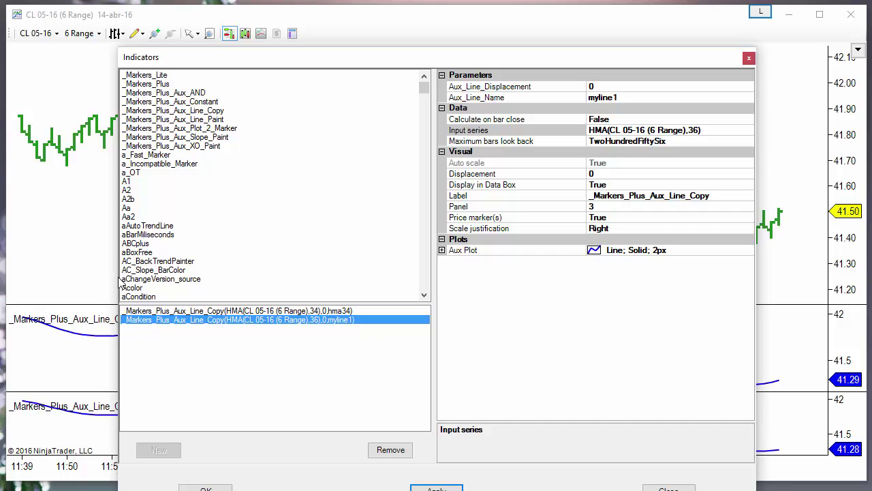
Name the auxiliary line of the period 36 HMA copy hma36.
{"action": "left_click_drag", "start_coordinate": [258, 60], "coordinate": [0, 490]}
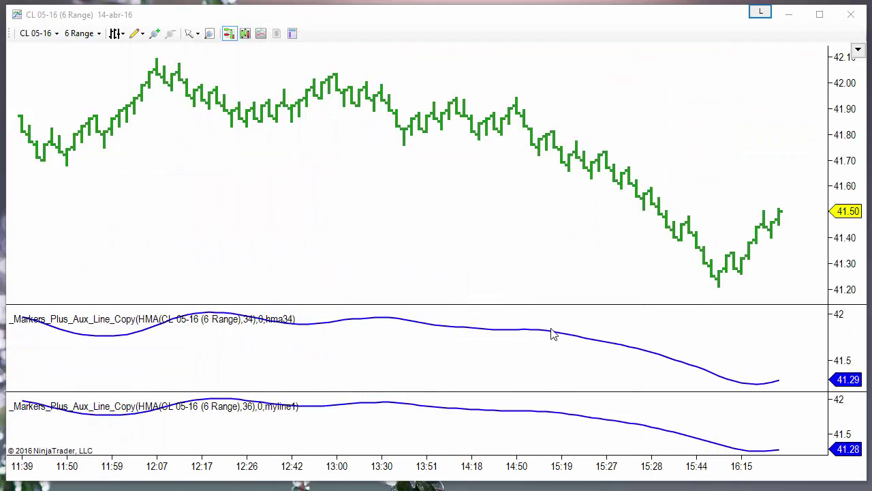
{"action": "left_click_drag", "start_coordinate": [514, 490], "coordinate": [539, 44]}
{"action": "key", "text": "Up"}
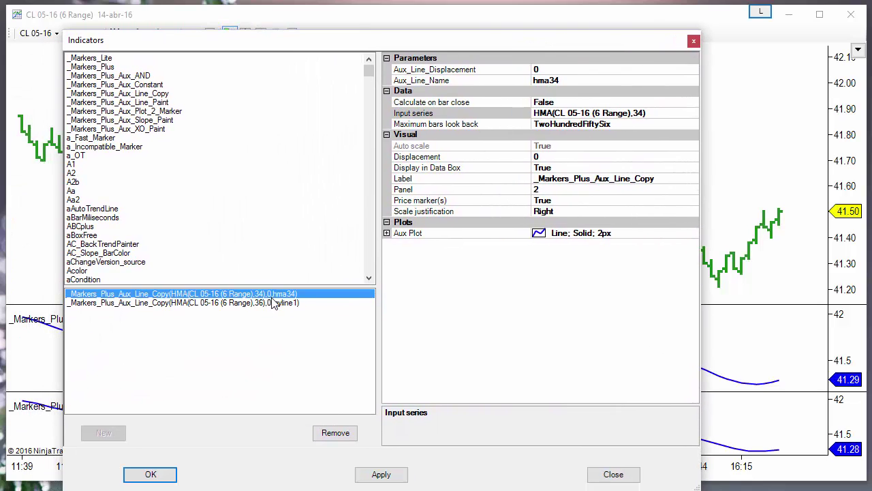
{"action": "left_click", "coordinate": [272, 304]}
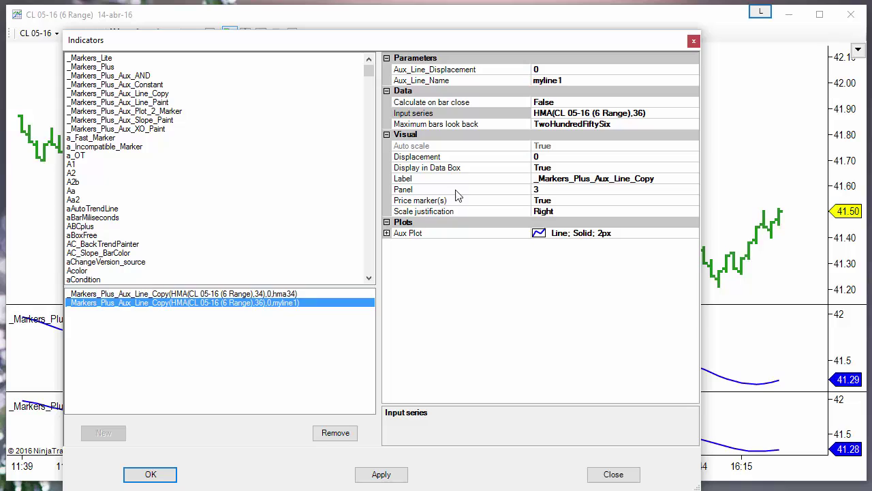
{"action": "left_click", "coordinate": [574, 84]}
{"action": "type", "text": "hma36"}
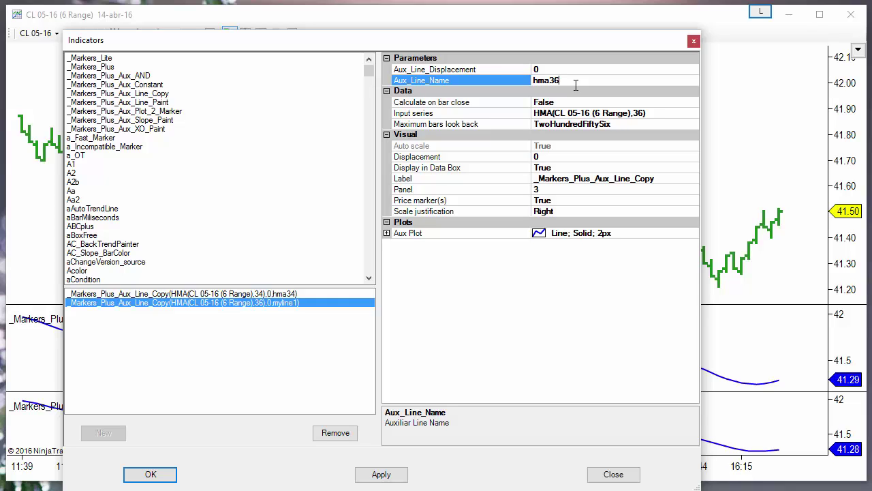
{"action": "left_click", "coordinate": [264, 295]}
{"action": "left_click", "coordinate": [266, 303]}
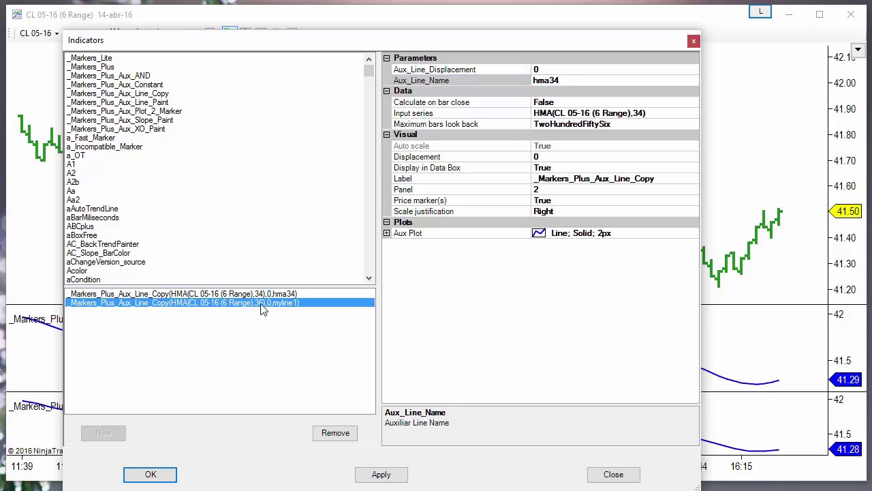
Set the hma34 line's plot color to Red and apply the change to the chart.
{"action": "left_click", "coordinate": [265, 294]}
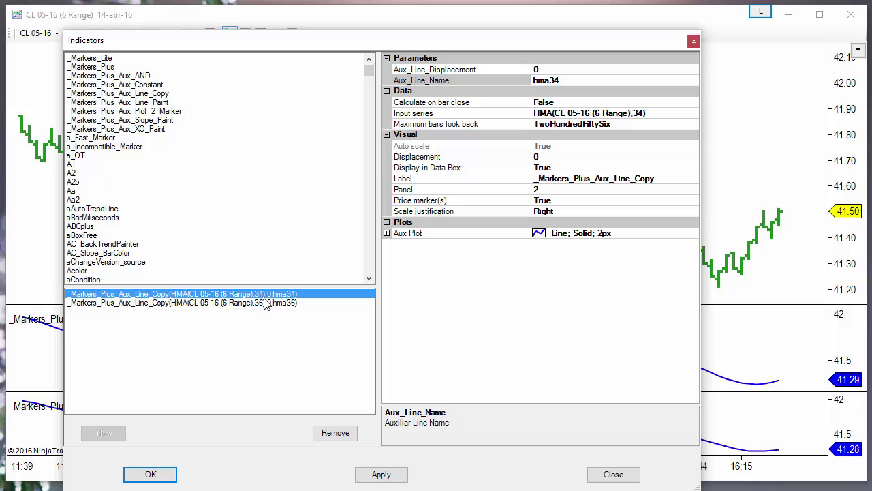
{"action": "left_click", "coordinate": [387, 233]}
{"action": "left_click", "coordinate": [599, 244]}
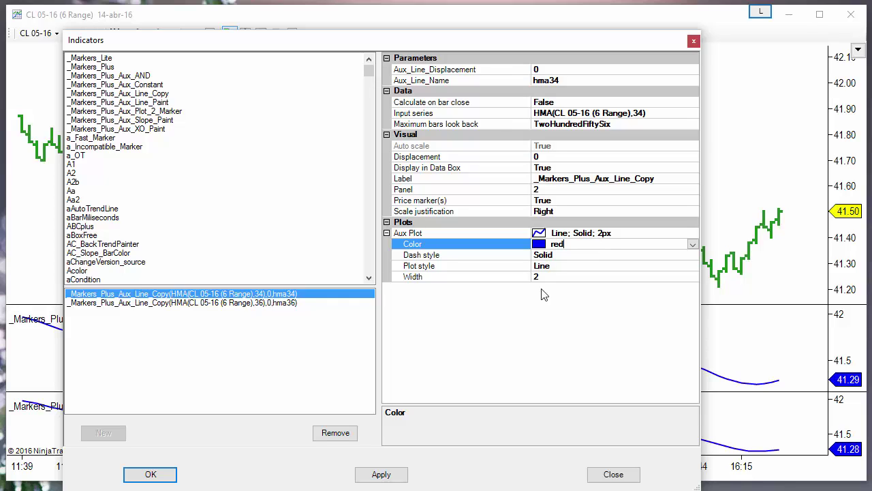
{"action": "left_click", "coordinate": [378, 474]}
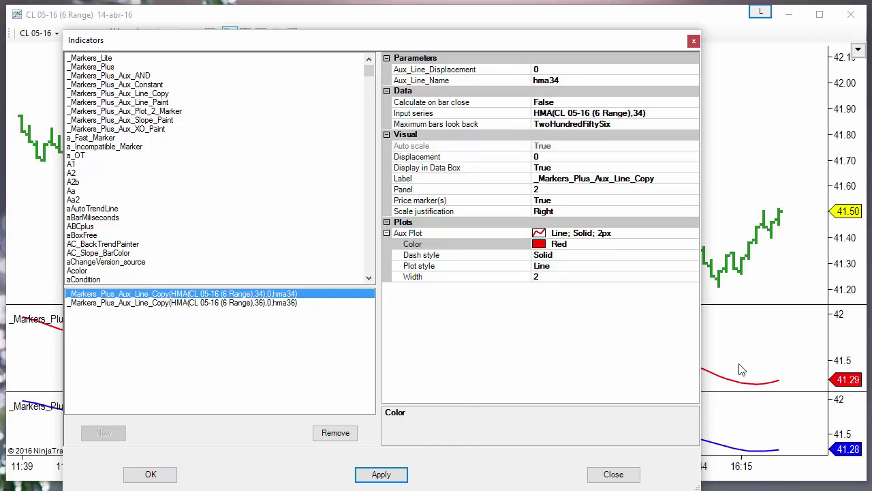
Overlay both lines on price by setting hma34's panel to Same as input series and moving the hma36 line into the price panel.
{"action": "left_click_drag", "start_coordinate": [700, 368], "coordinate": [458, 368]}
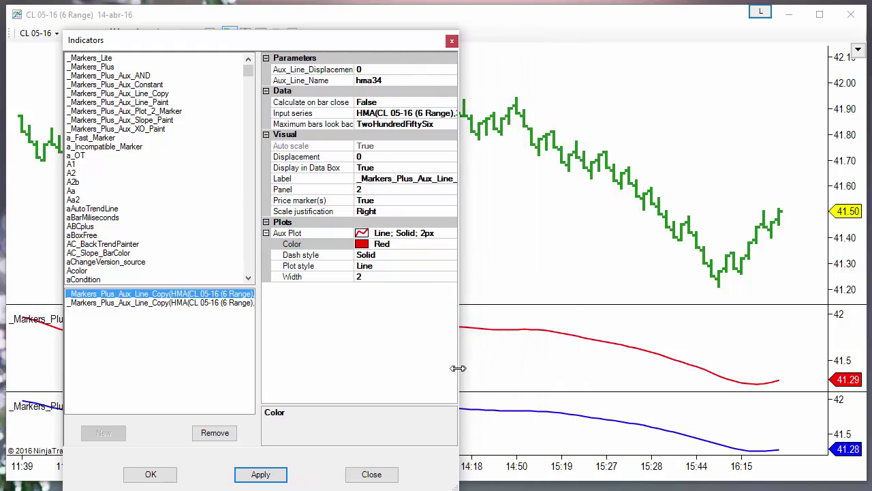
{"action": "left_click_drag", "start_coordinate": [310, 42], "coordinate": [349, 45]}
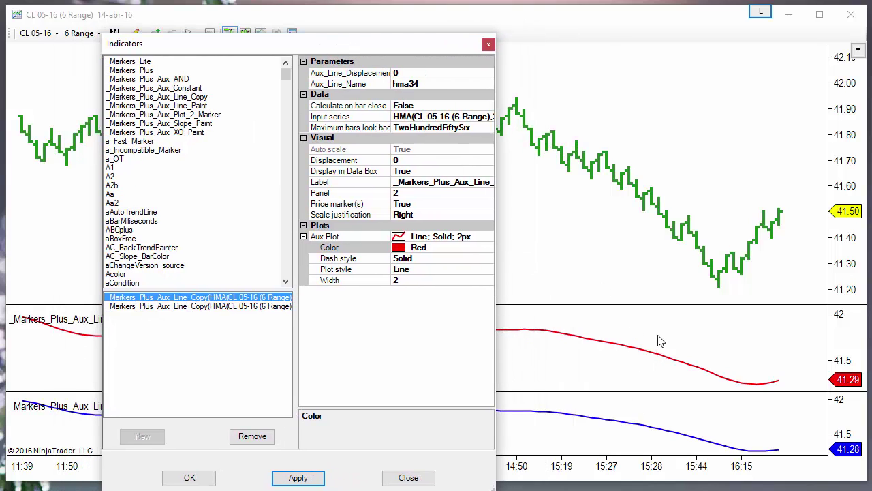
{"action": "left_click", "coordinate": [466, 191]}
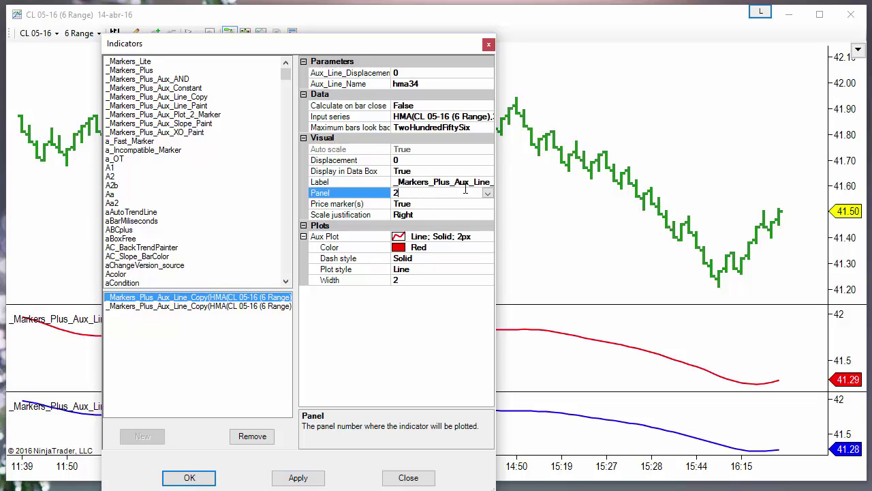
{"action": "left_click", "coordinate": [488, 196]}
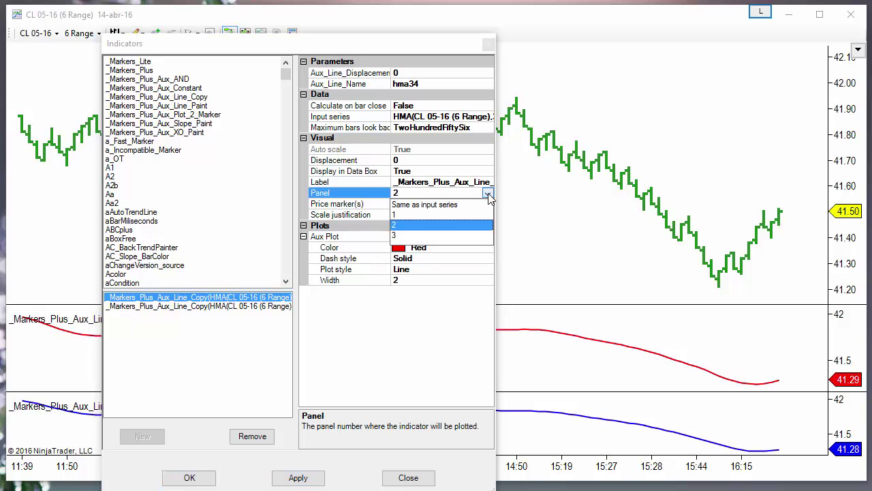
{"action": "left_click", "coordinate": [430, 202]}
{"action": "left_click", "coordinate": [206, 477]}
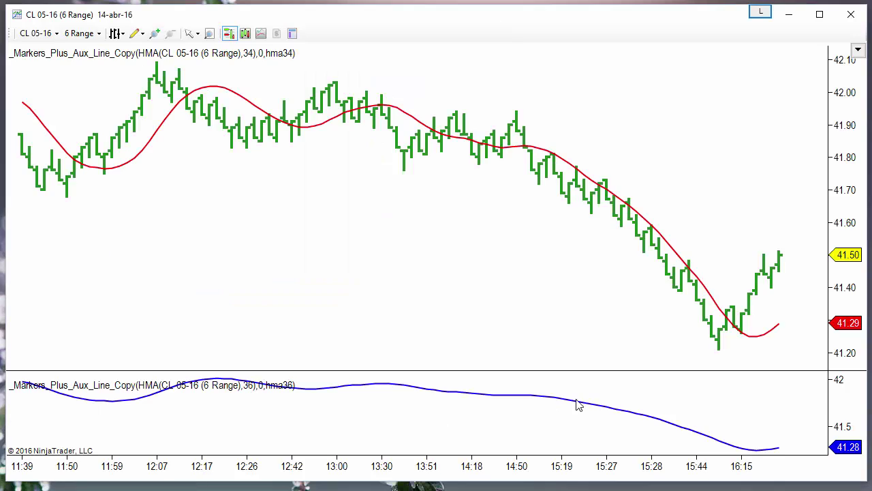
{"action": "left_click", "coordinate": [605, 408]}
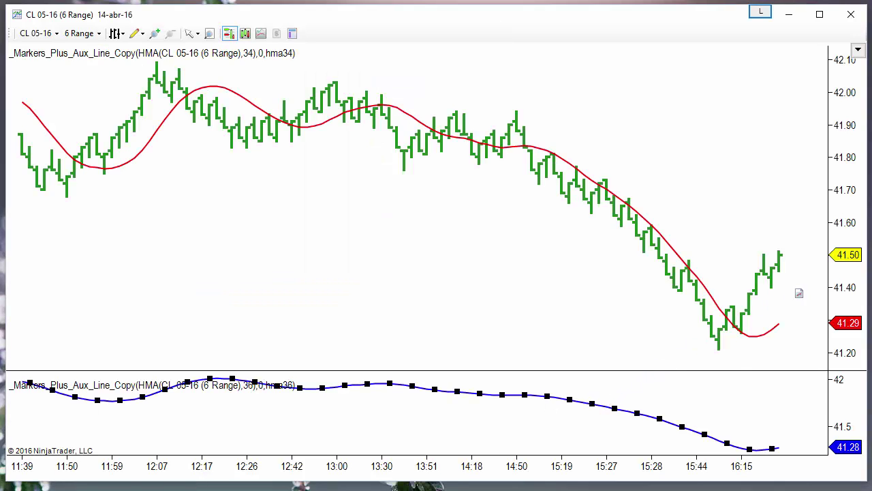
{"action": "left_click_drag", "start_coordinate": [839, 274], "coordinate": [839, 275]}
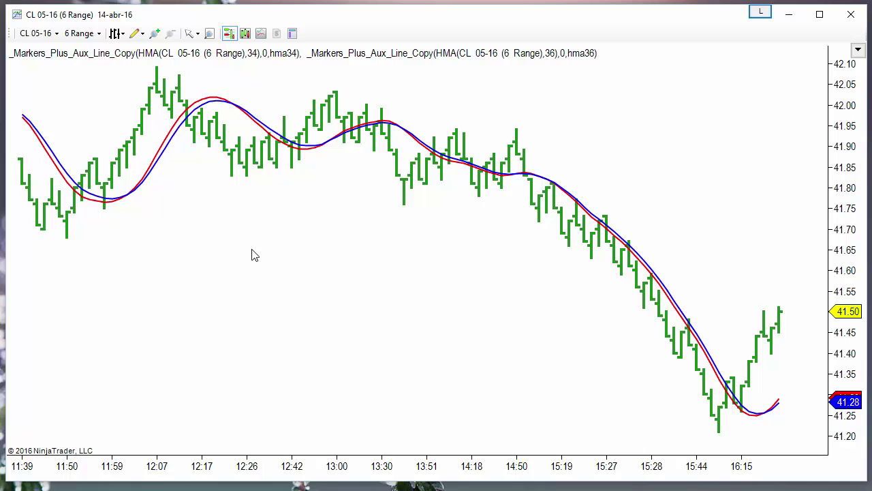
Add the _Markers_Plus_Aux_XO_Paint indicator to the chart's configuration.
{"action": "right_click", "coordinate": [238, 225]}
{"action": "left_click", "coordinate": [302, 280]}
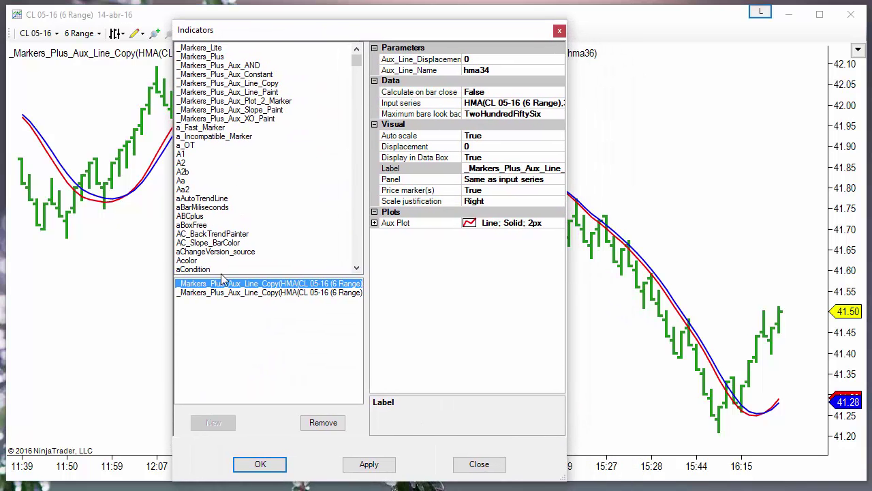
{"action": "left_click", "coordinate": [247, 120]}
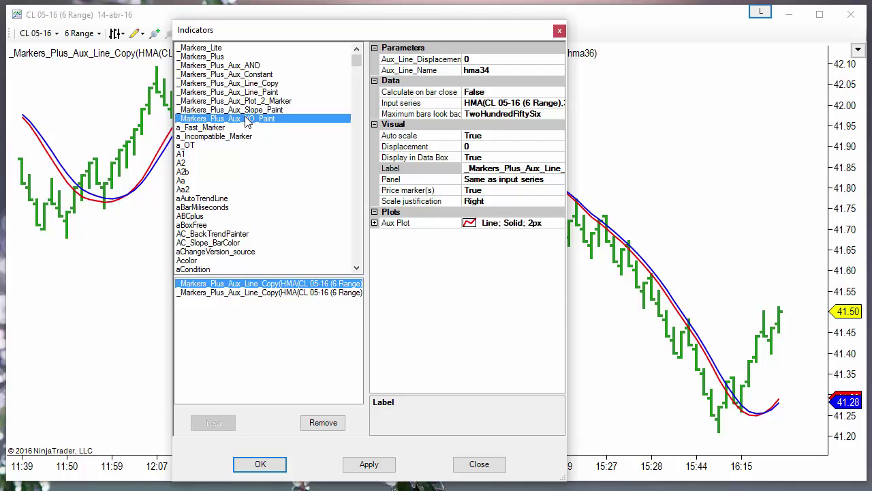
{"action": "double_click", "coordinate": [248, 120]}
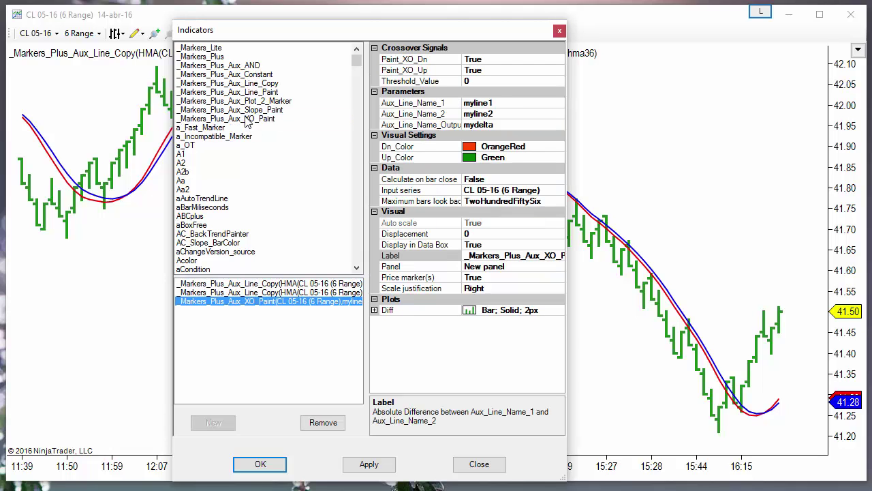
Compare the crossover indicator's two line name parameters with the auxiliary line names of the two HMA copies.
{"action": "left_click", "coordinate": [508, 103]}
{"action": "left_click", "coordinate": [507, 116]}
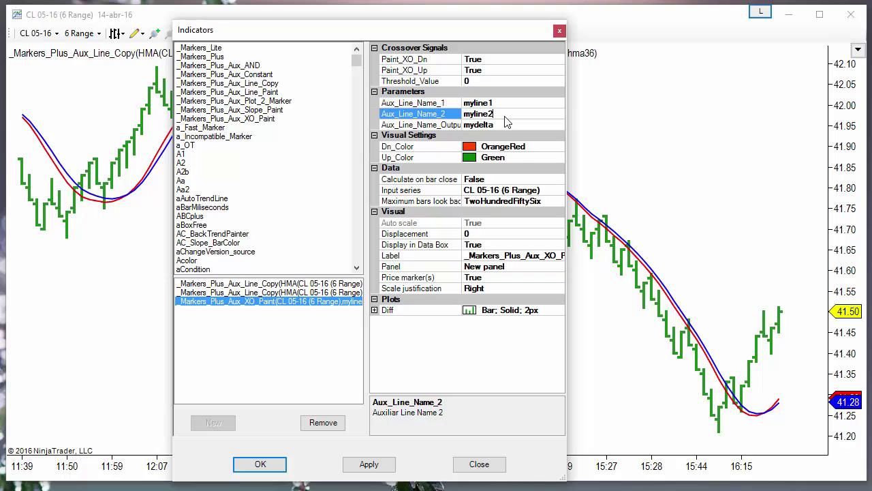
{"action": "left_click", "coordinate": [505, 103]}
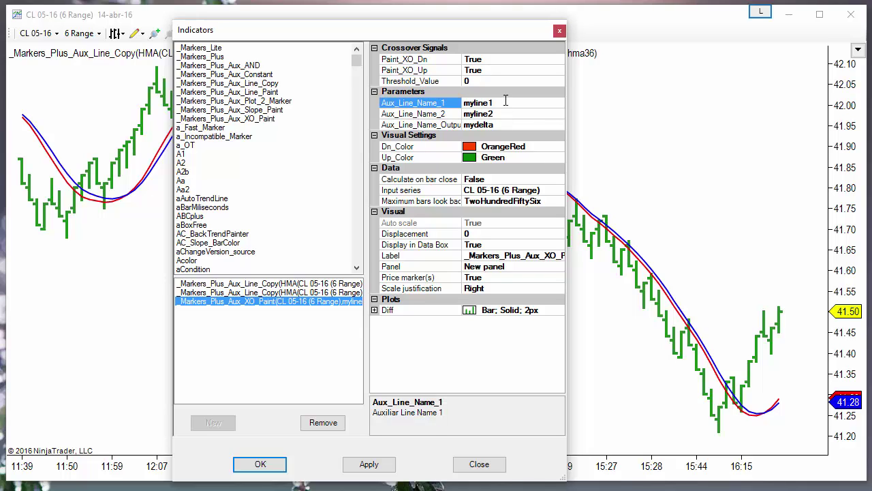
{"action": "left_click", "coordinate": [503, 114]}
{"action": "left_click", "coordinate": [504, 104]}
{"action": "left_click", "coordinate": [504, 114]}
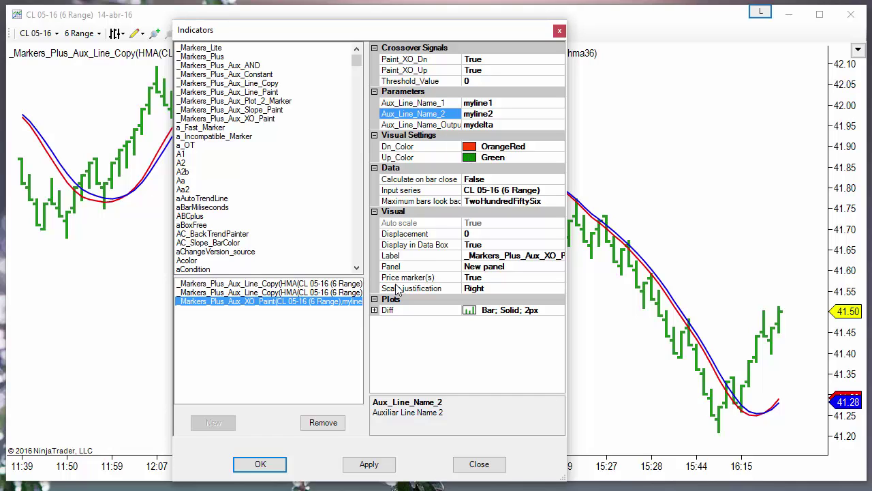
{"action": "left_click", "coordinate": [318, 283]}
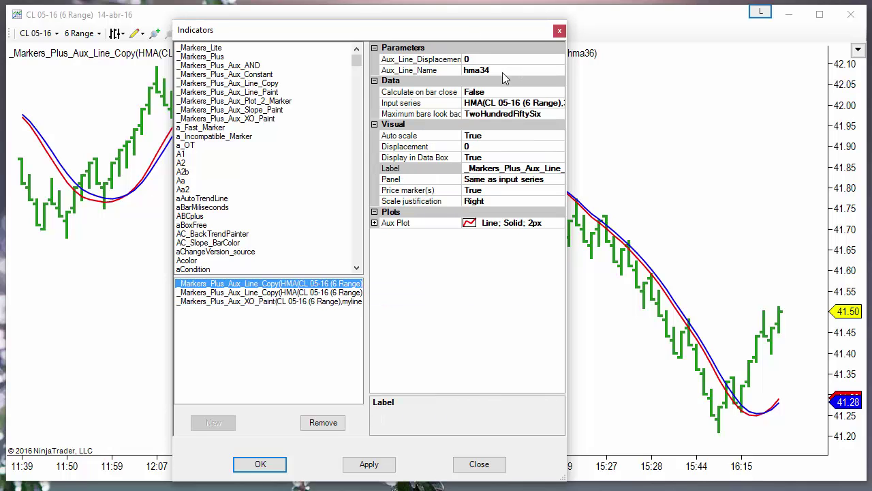
{"action": "left_click", "coordinate": [337, 293]}
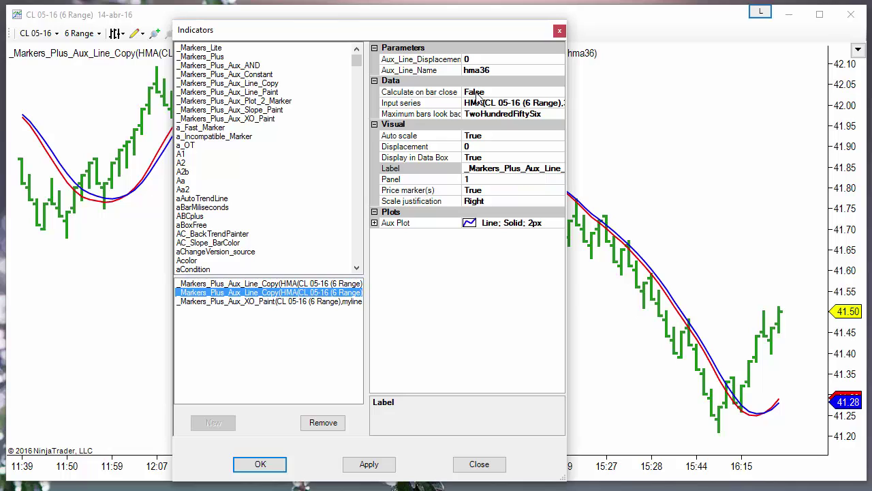
{"action": "left_click", "coordinate": [295, 301]}
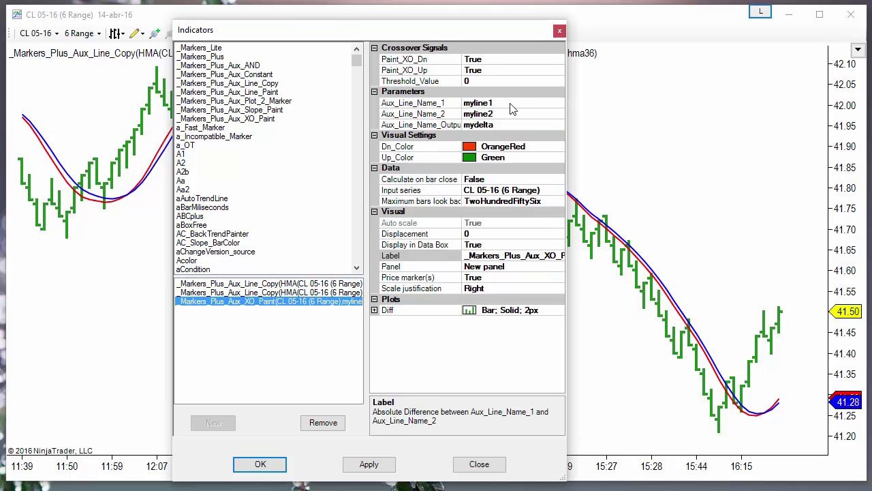
Set the crossover indicator's Aux_Line_Name_1 to hma34 and Aux_Line_Name_2 to hma36.
{"action": "left_click", "coordinate": [511, 103]}
{"action": "type", "text": "hma34"}
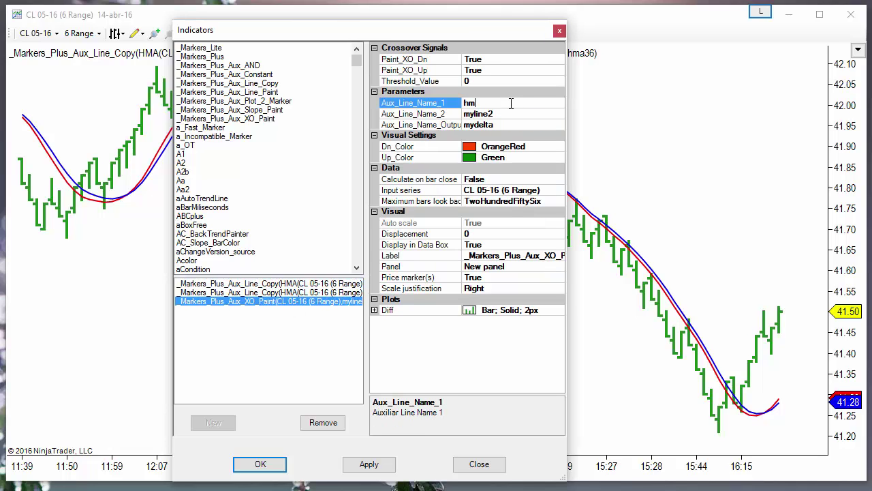
{"action": "left_click", "coordinate": [520, 113]}
{"action": "type", "text": "hma36"}
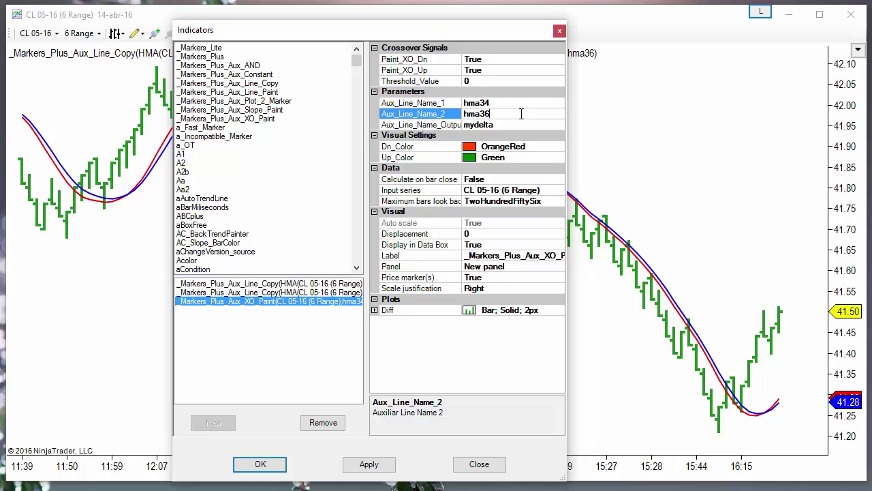
Name the crossover indicator's output line hma3436 and enlarge its histogram panel on the chart.
{"action": "left_click", "coordinate": [506, 124]}
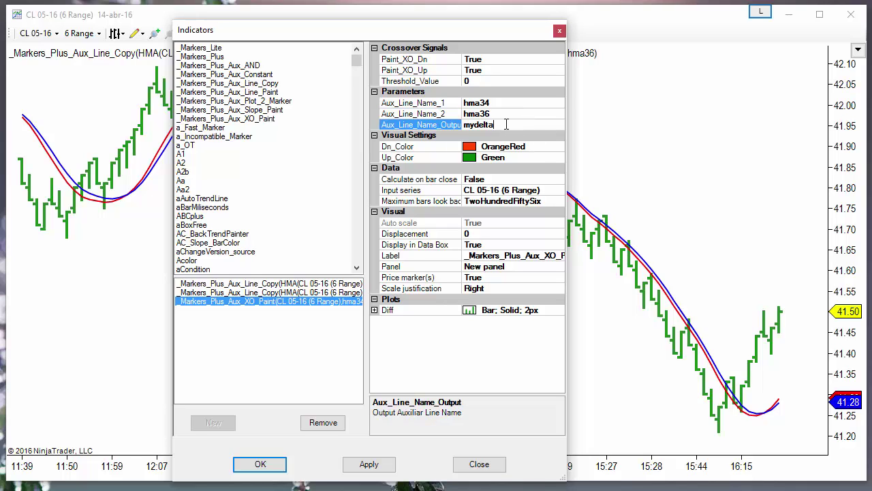
{"action": "double_click", "coordinate": [506, 124]}
{"action": "type", "text": "hma3436"}
{"action": "left_click", "coordinate": [261, 470]}
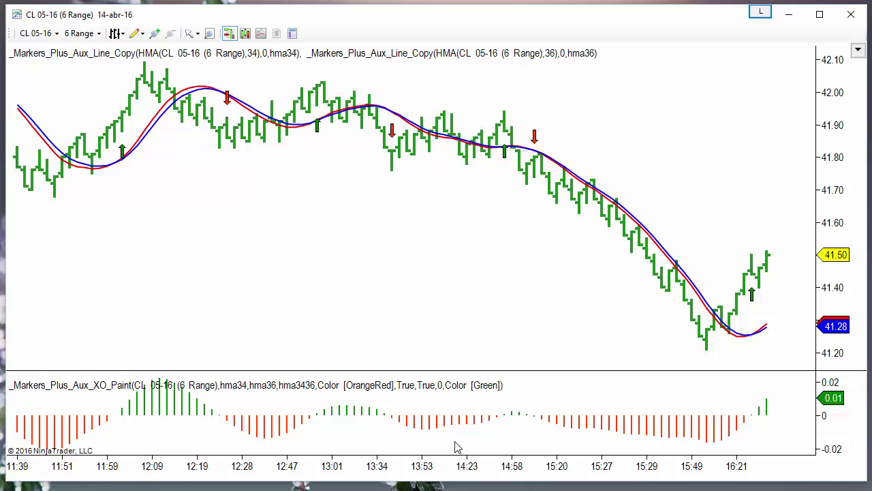
{"action": "left_click_drag", "start_coordinate": [474, 372], "coordinate": [487, 206]}
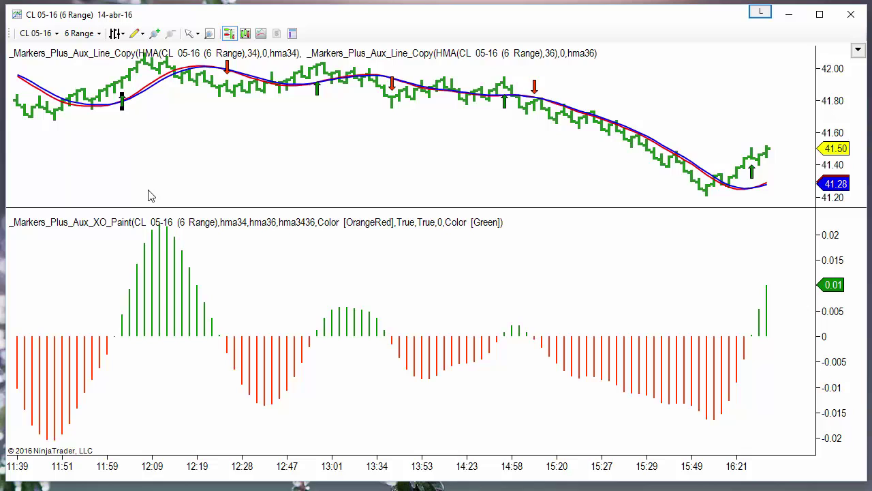
Shrink the crossover histogram panel to a low strip beneath the enlarged price panel of the CL 05-16 chart.
{"action": "left_click", "coordinate": [228, 66]}
{"action": "left_click_drag", "start_coordinate": [310, 208], "coordinate": [298, 318]}
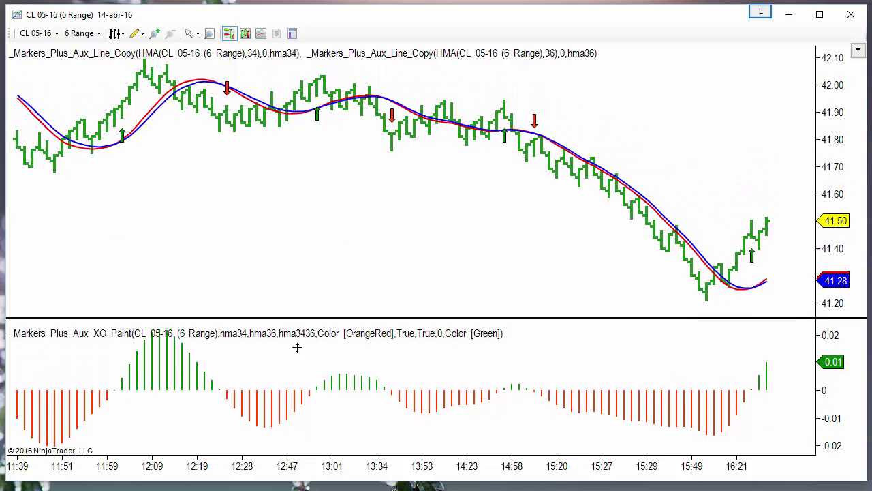
{"action": "left_click_drag", "start_coordinate": [297, 347], "coordinate": [293, 417]}
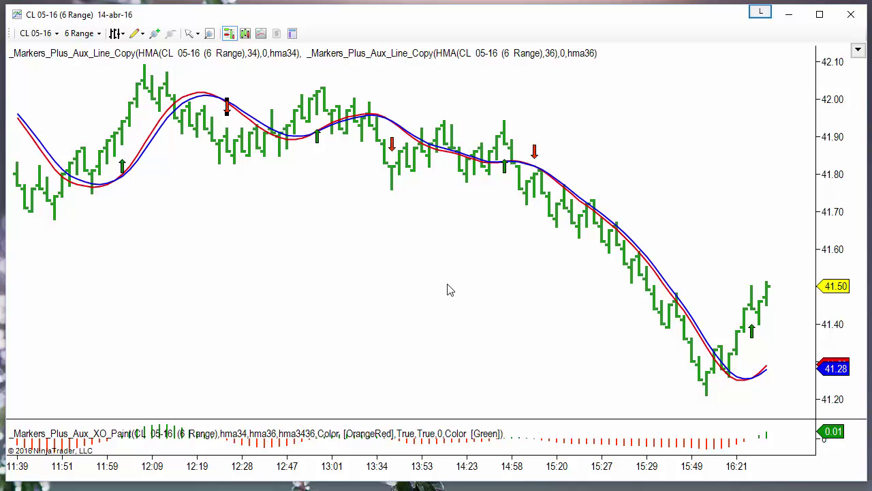
{"action": "left_click_drag", "start_coordinate": [428, 418], "coordinate": [424, 372]}
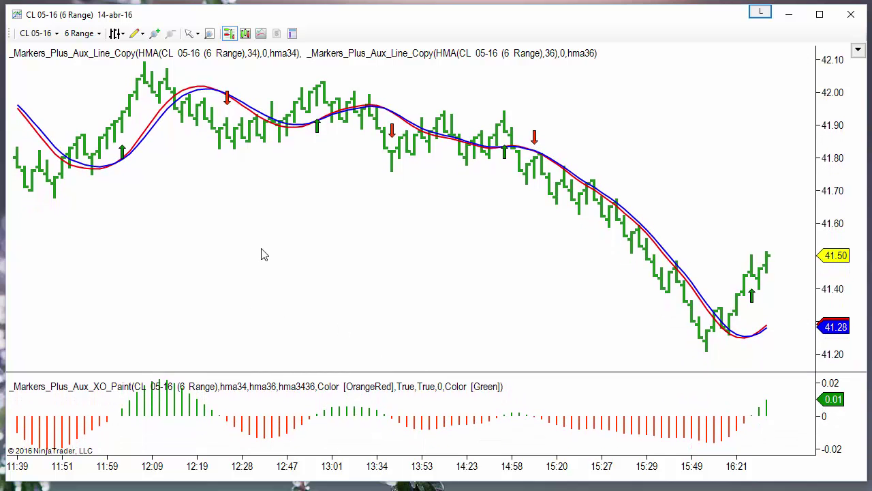
Move the CL 05-16 chart out of the way, bring the FDAX 06-16 chart into view and widen its window.
{"action": "left_click_drag", "start_coordinate": [546, 16], "coordinate": [308, 483]}
{"action": "left_click_drag", "start_coordinate": [421, 487], "coordinate": [255, 24]}
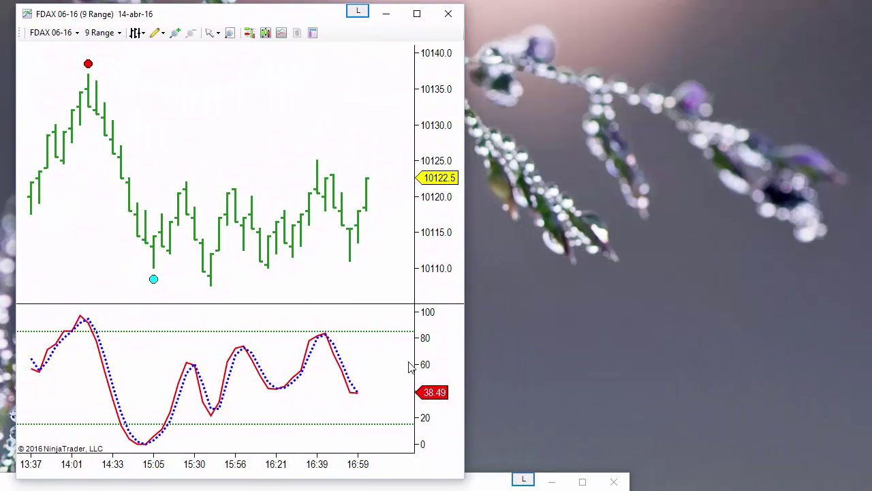
{"action": "left_click", "coordinate": [483, 485]}
{"action": "left_click_drag", "start_coordinate": [464, 486], "coordinate": [859, 484]}
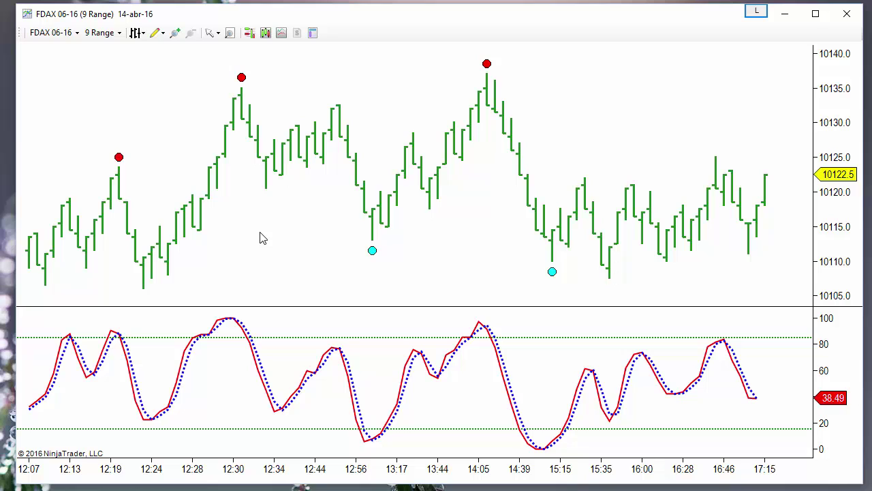
Set the color of the Stochastics indicator's D plot to Transparent on the FDAX 06-16 chart.
{"action": "double_click", "coordinate": [184, 368]}
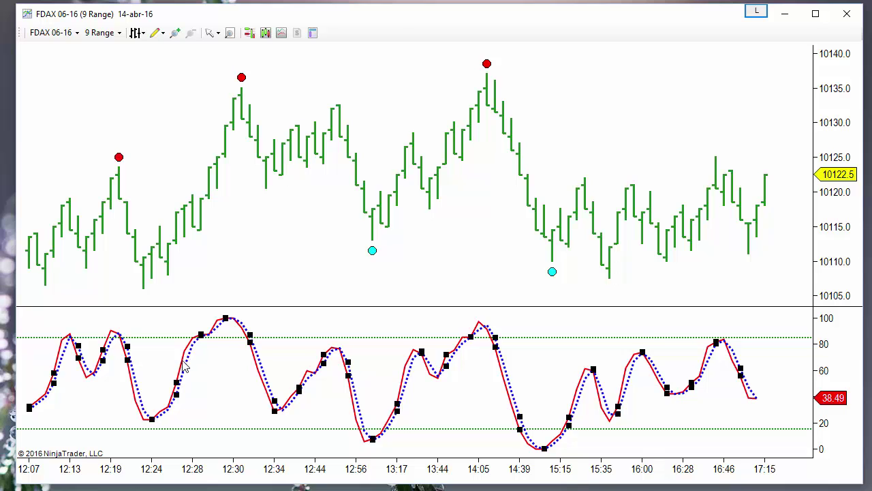
{"action": "left_click_drag", "start_coordinate": [315, 80], "coordinate": [238, 24]}
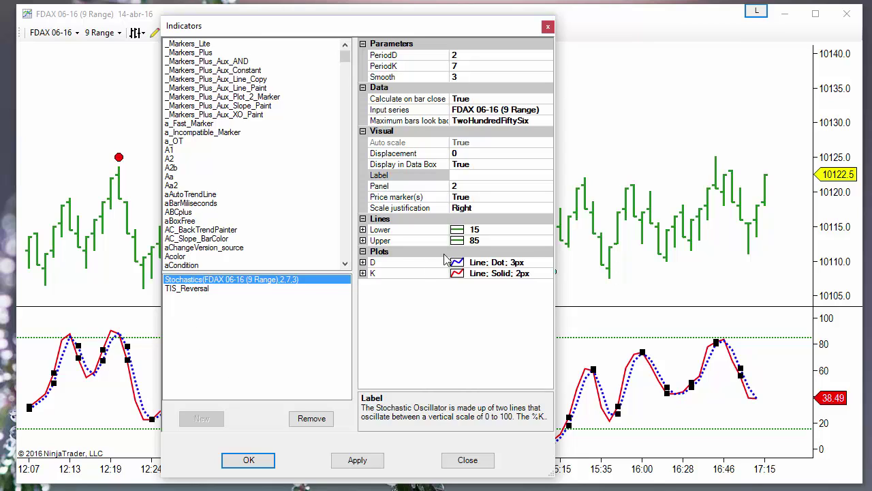
{"action": "left_click", "coordinate": [364, 263]}
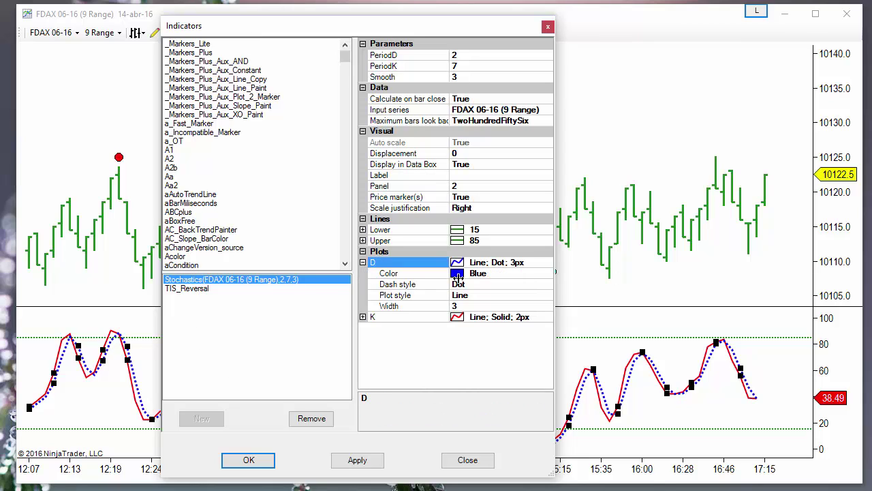
{"action": "left_click", "coordinate": [508, 272]}
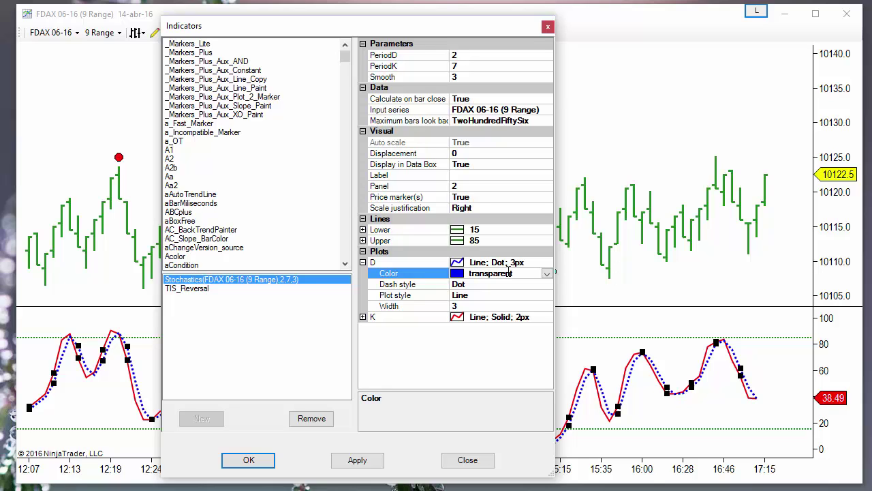
{"action": "left_click", "coordinate": [357, 460]}
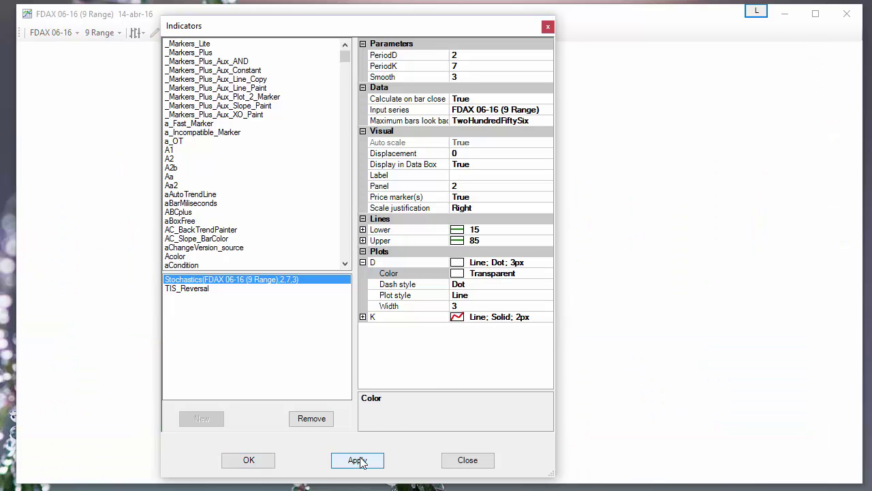
{"action": "left_click", "coordinate": [249, 460]}
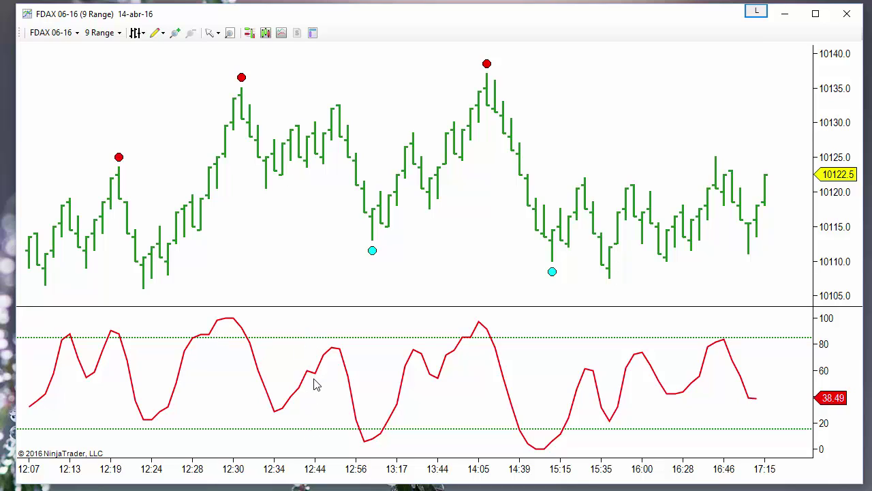
Add the _Markers_Plus_Aux_Line_Copy indicator to the FDAX 06-16 chart's configuration.
{"action": "right_click", "coordinate": [275, 253]}
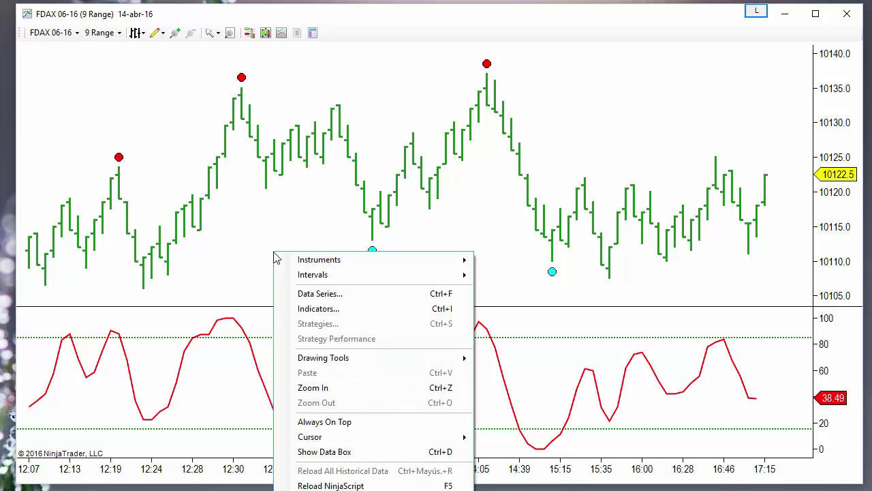
{"action": "left_click", "coordinate": [313, 308]}
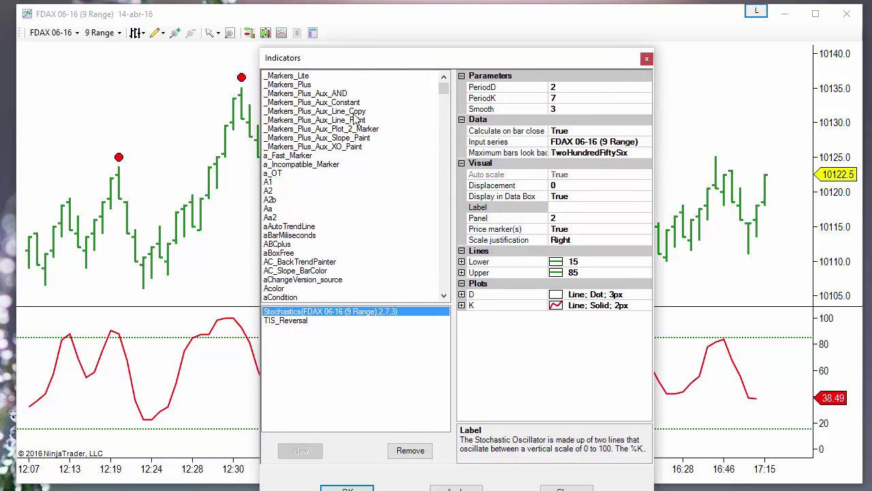
{"action": "double_click", "coordinate": [351, 112]}
{"action": "left_click_drag", "start_coordinate": [399, 63], "coordinate": [391, 38]}
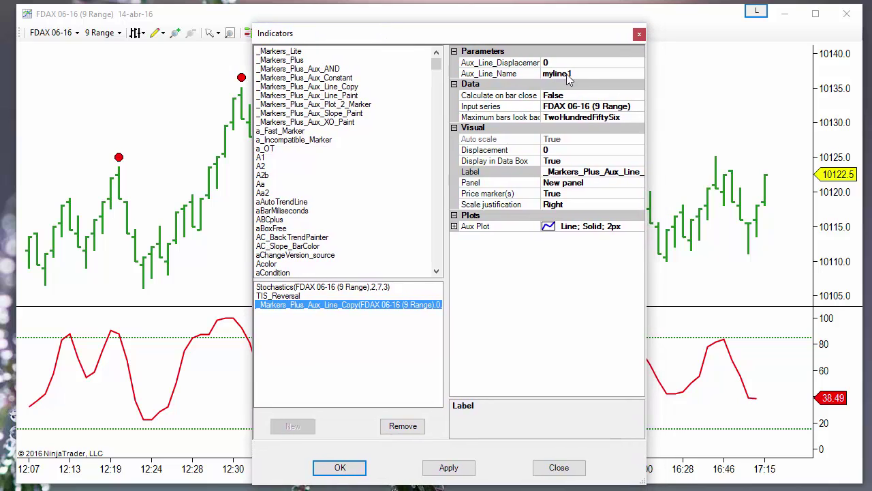
Choose the Stochastics indicator as the source for the line copy's input series.
{"action": "left_click", "coordinate": [644, 107]}
{"action": "left_click", "coordinate": [644, 107]}
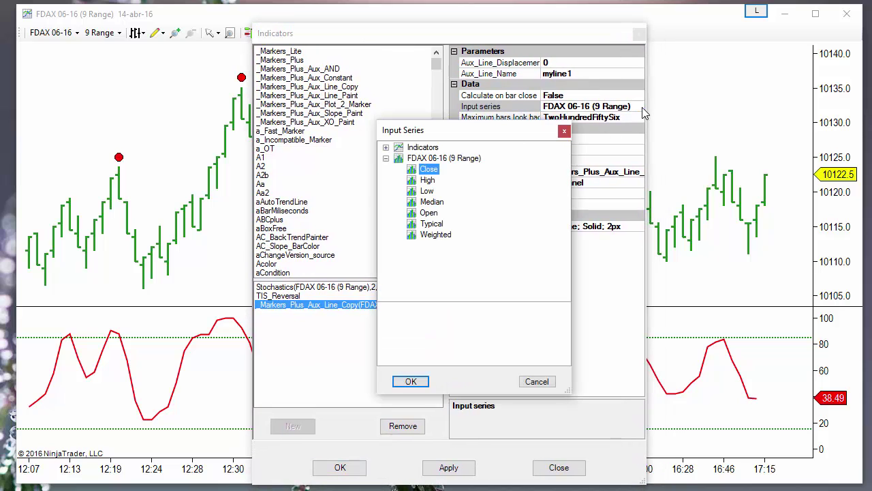
{"action": "left_click", "coordinate": [386, 147]}
{"action": "left_click", "coordinate": [450, 191]}
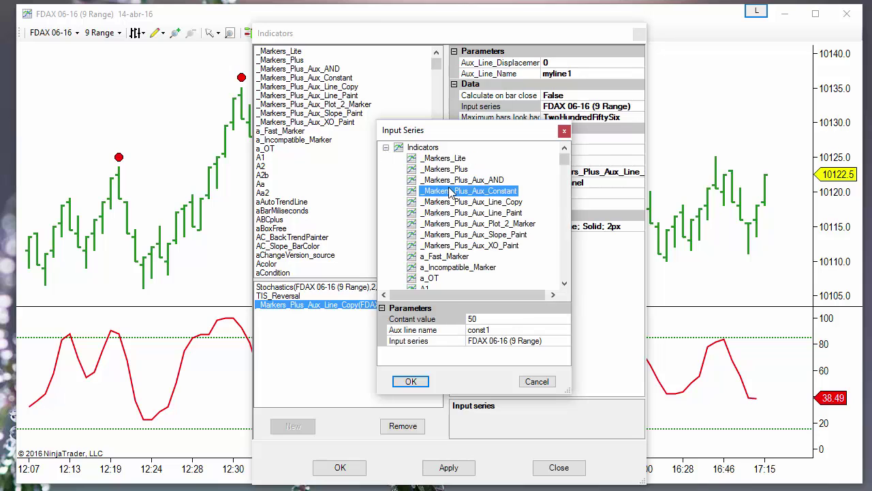
{"action": "key", "text": "p"}
{"action": "scroll", "coordinate": [450, 193], "scroll_direction": "down", "scroll_amount": 10}
{"action": "scroll", "coordinate": [450, 193], "scroll_direction": "down", "scroll_amount": 15}
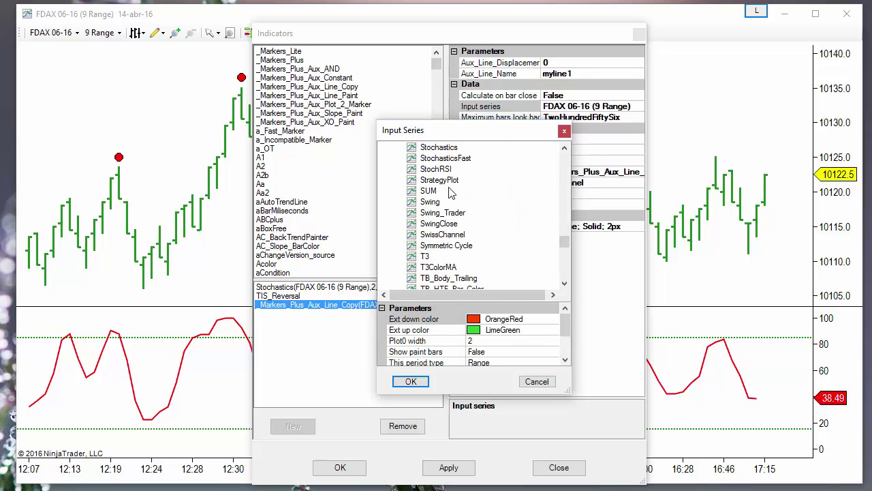
{"action": "left_click", "coordinate": [438, 148]}
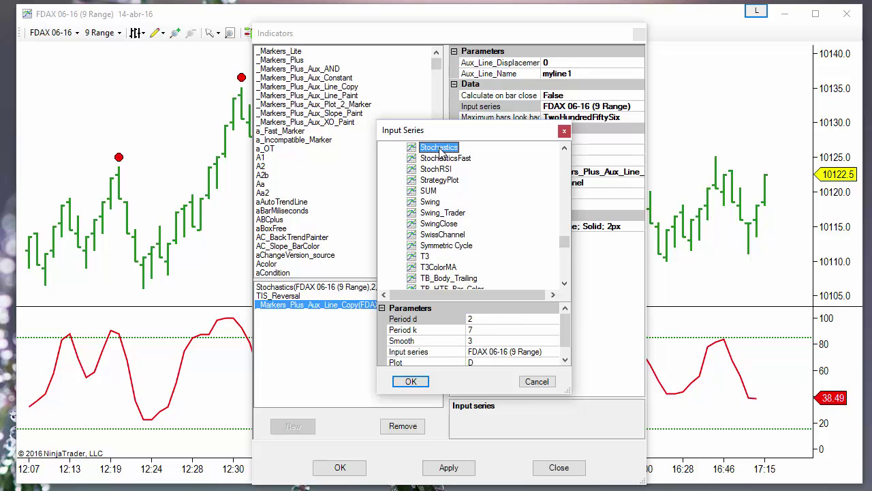
Select the K plot of Stochastics for the input series and confirm the choice.
{"action": "left_click_drag", "start_coordinate": [482, 136], "coordinate": [550, 104]}
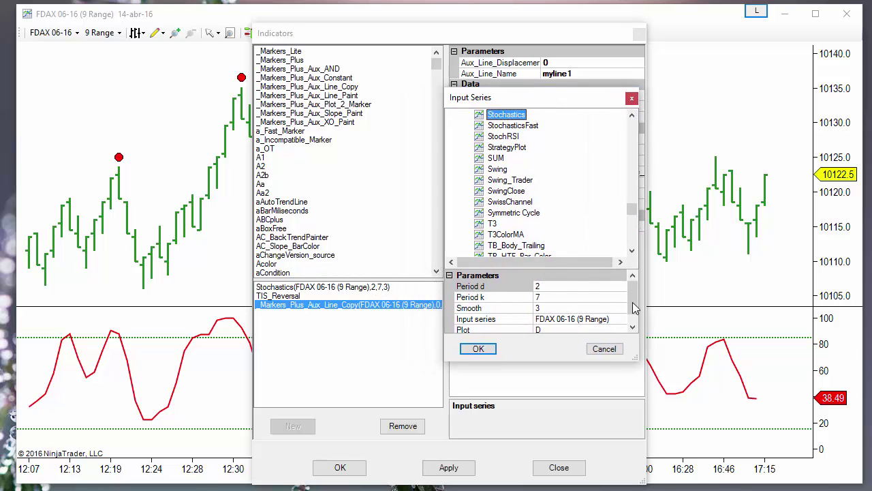
{"action": "left_click", "coordinate": [633, 328]}
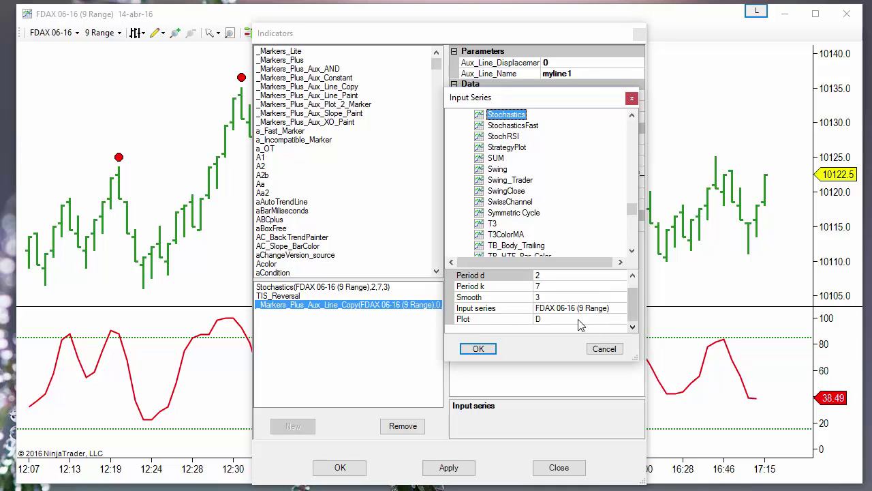
{"action": "left_click", "coordinate": [583, 320]}
{"action": "left_click", "coordinate": [620, 319]}
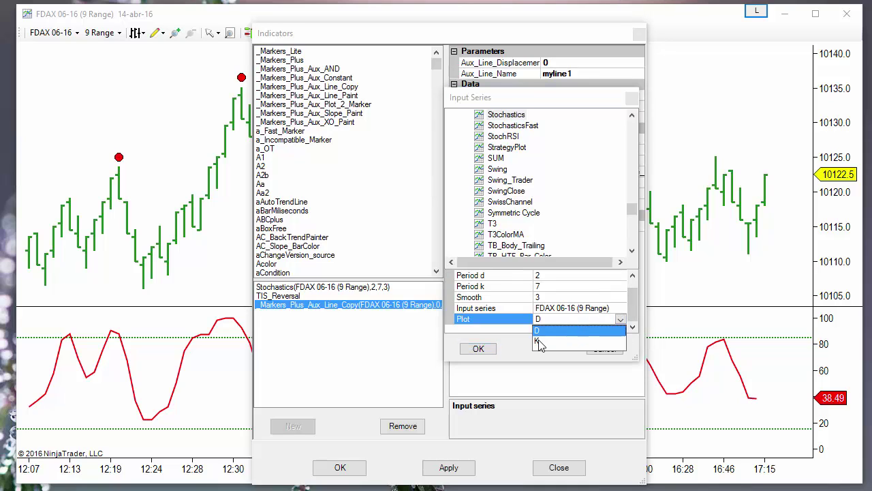
{"action": "left_click", "coordinate": [538, 341]}
{"action": "left_click", "coordinate": [479, 349]}
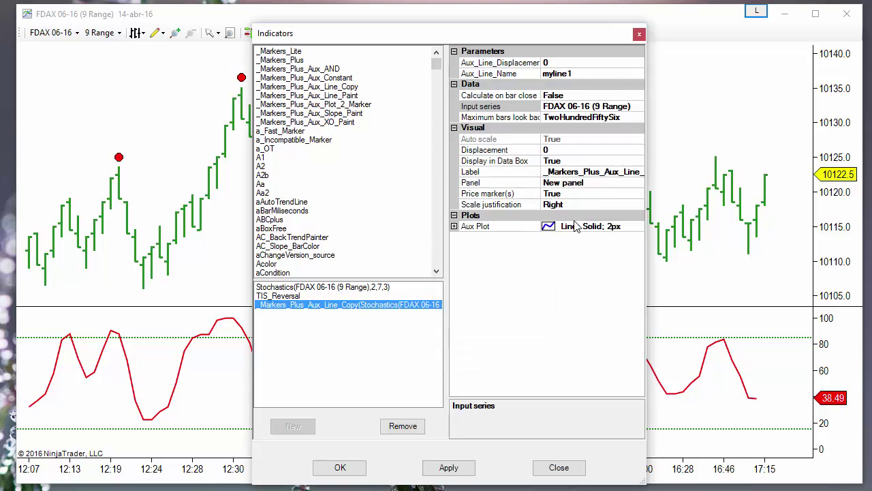
Name the line copy's auxiliary line lineaK and add it to the chart.
{"action": "left_click", "coordinate": [598, 71]}
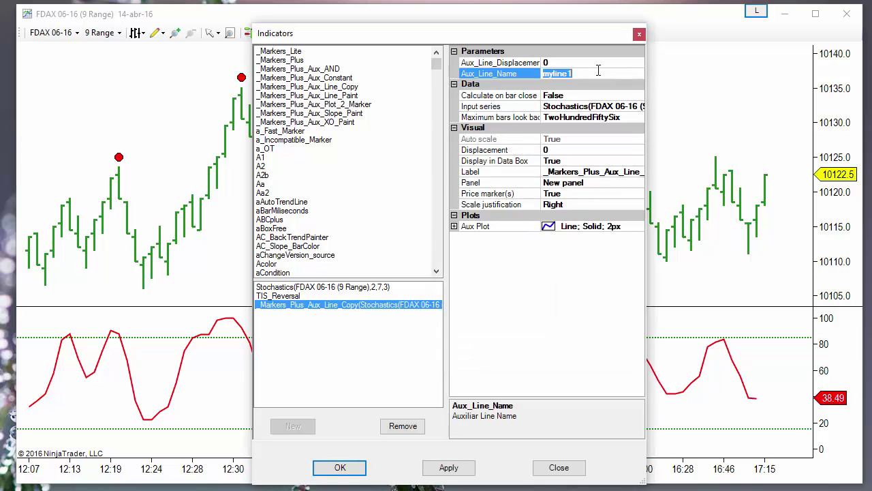
{"action": "type", "text": "li"}
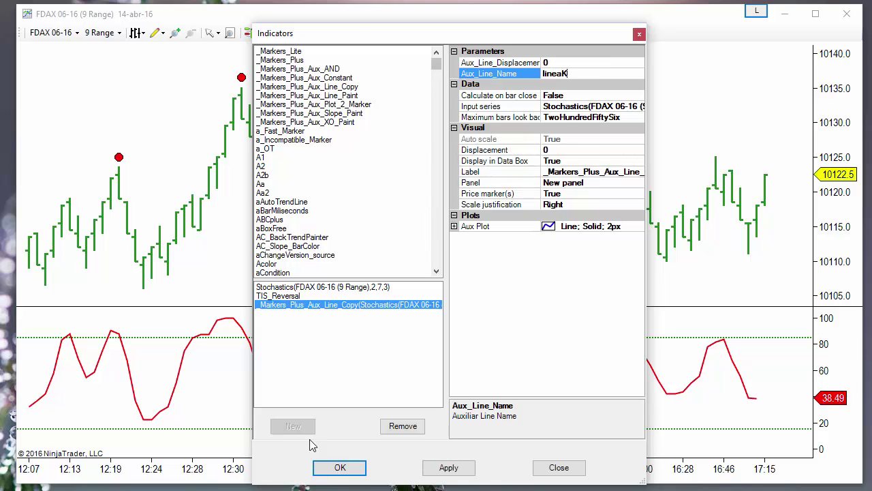
{"action": "left_click", "coordinate": [344, 468]}
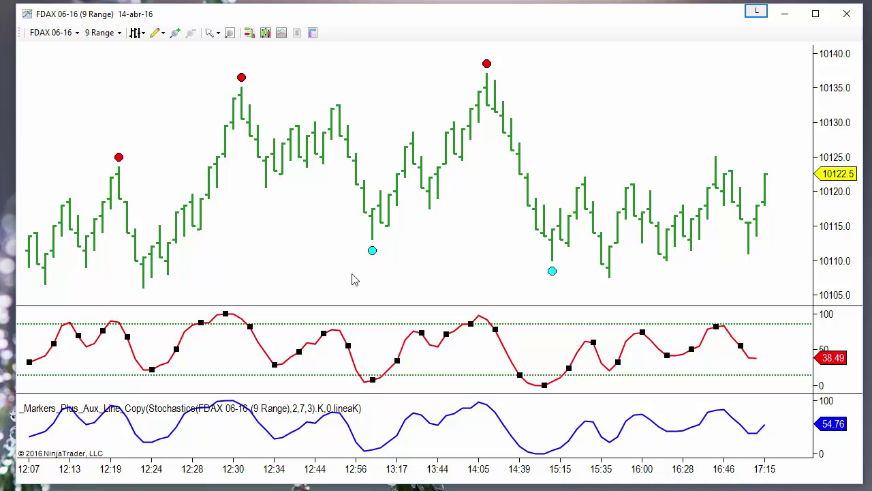
Add a _Markers_Plus_Aux_Constant indicator with the line name SC and a constant value of 85, and apply it.
{"action": "right_click", "coordinate": [296, 243]}
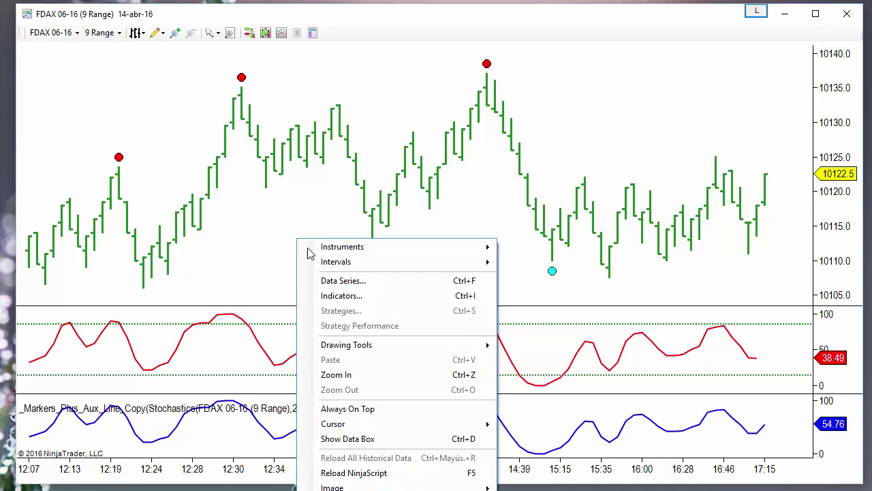
{"action": "left_click", "coordinate": [348, 301]}
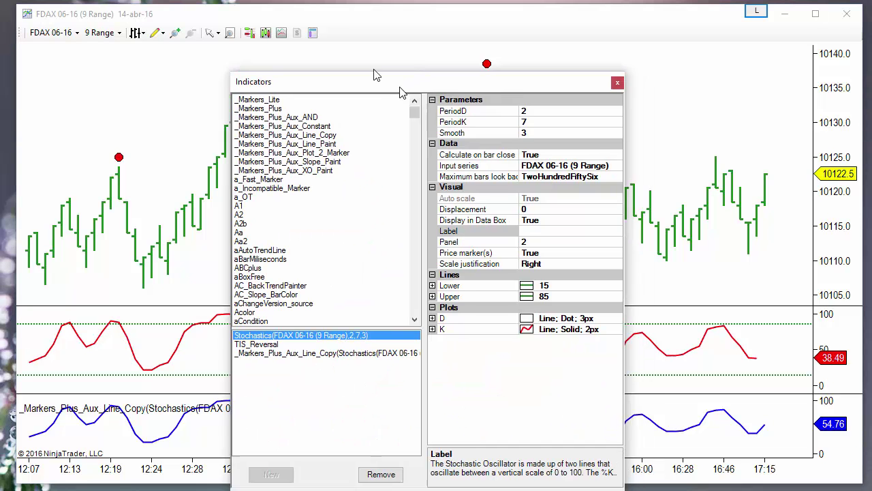
{"action": "left_click", "coordinate": [252, 88]}
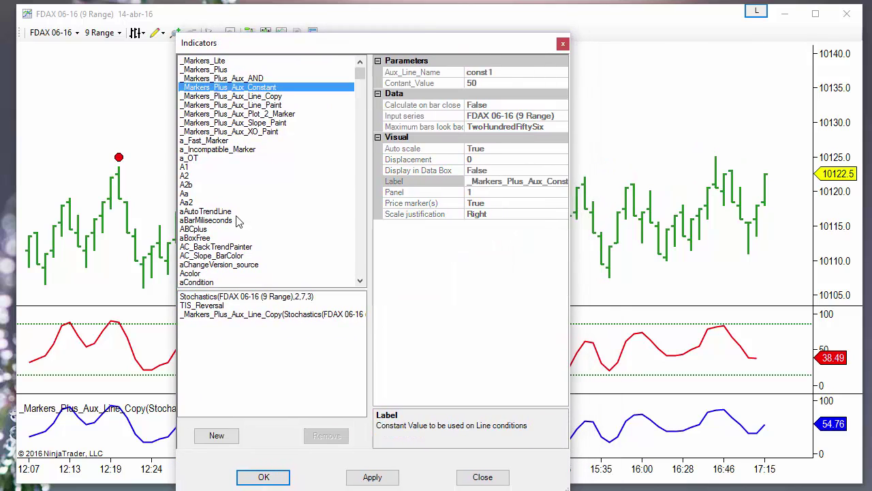
{"action": "double_click", "coordinate": [251, 88]}
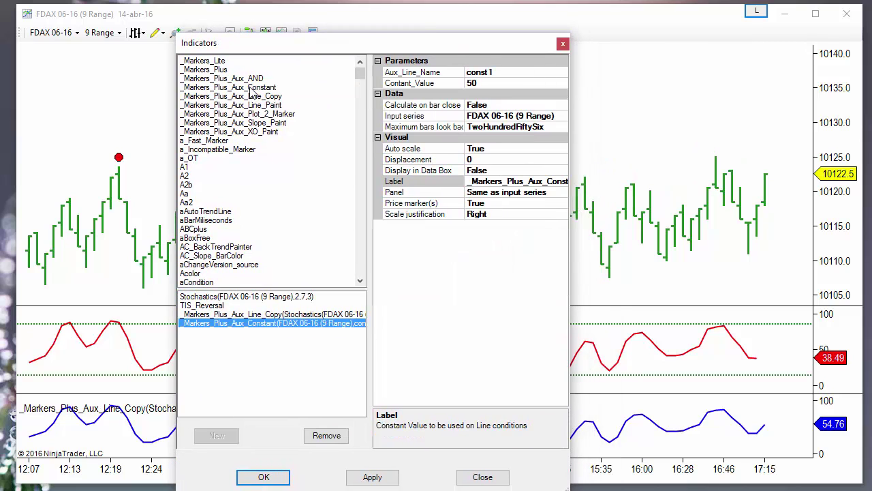
{"action": "left_click", "coordinate": [507, 73]}
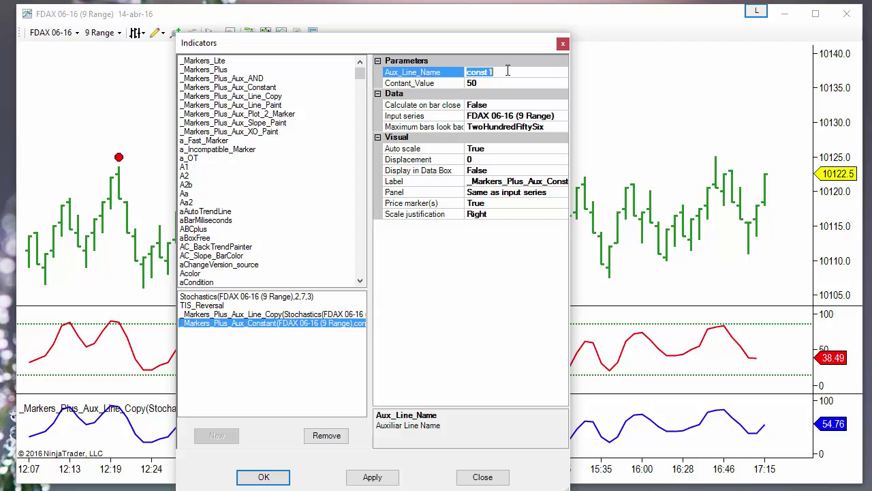
{"action": "type", "text": "SC"}
{"action": "left_click", "coordinate": [486, 83]}
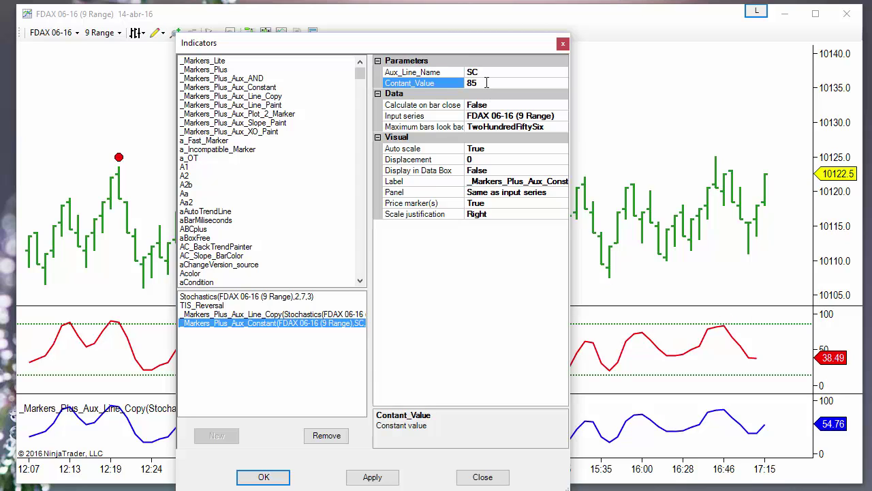
{"action": "left_click", "coordinate": [368, 479]}
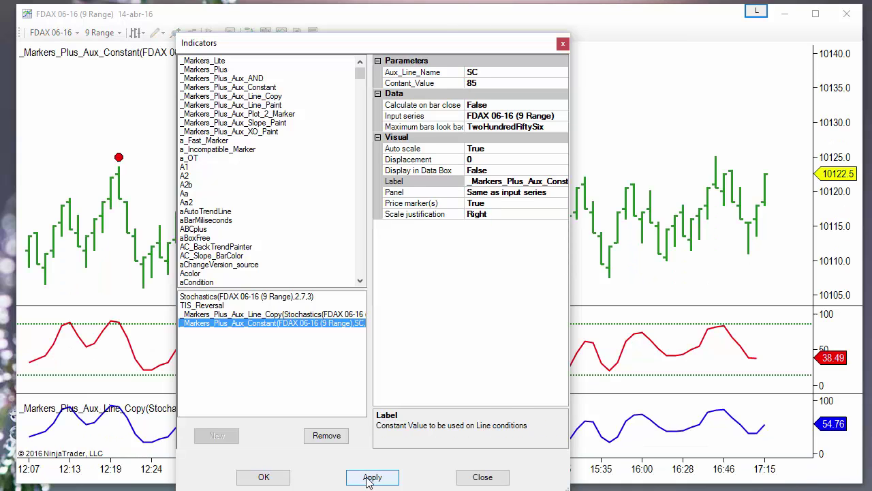
Add a second _Markers_Plus_Aux_Constant indicator with the line name SV and a constant value of 15.
{"action": "double_click", "coordinate": [267, 87]}
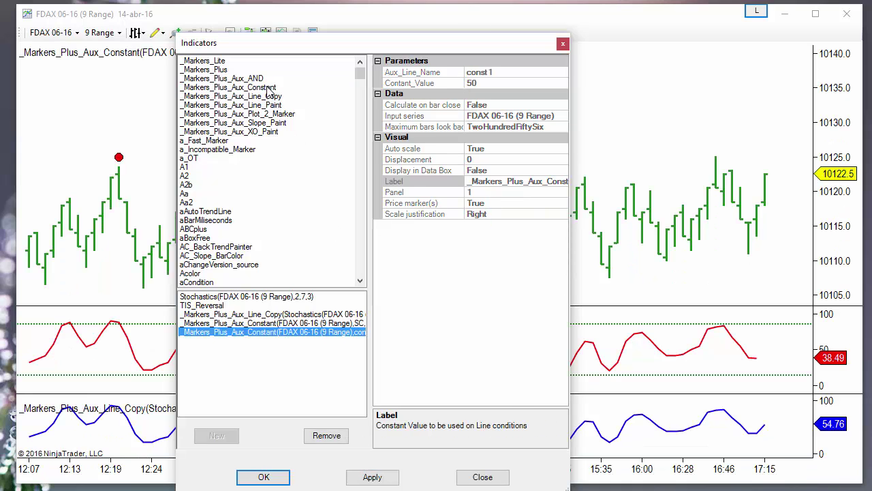
{"action": "left_click", "coordinate": [499, 73]}
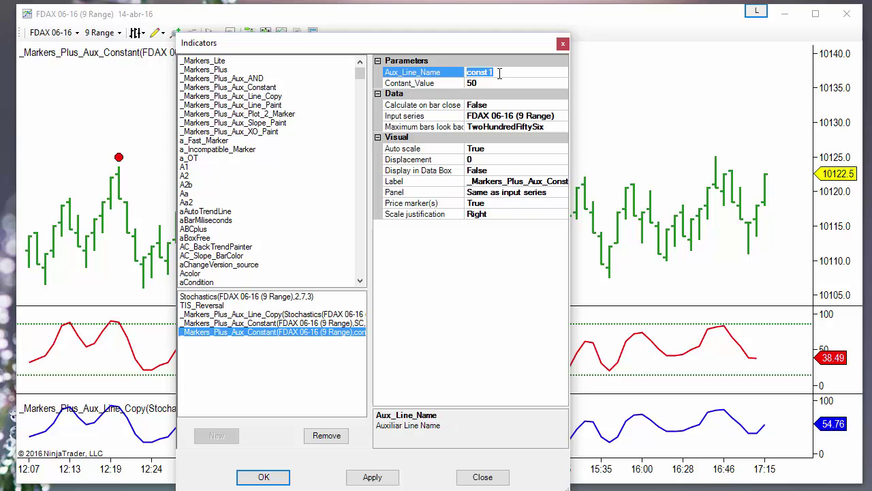
{"action": "type", "text": "SV"}
{"action": "left_click", "coordinate": [501, 84]}
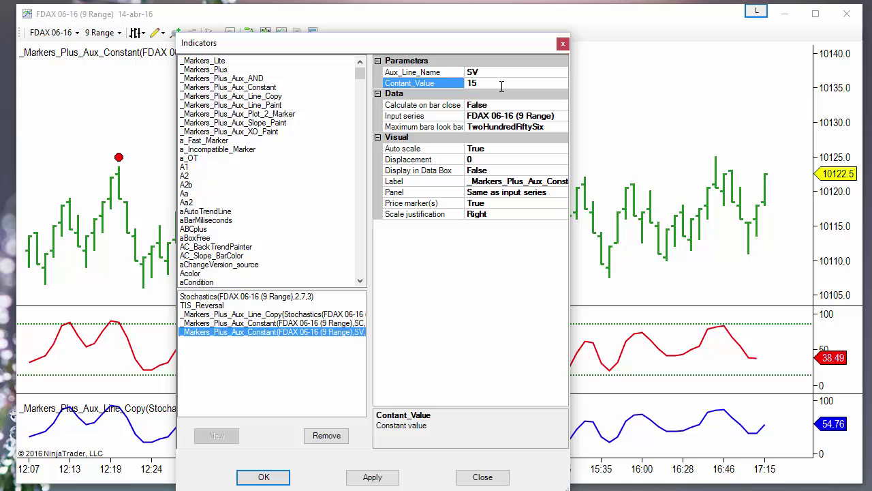
Confirm the SV constant, then add a _Markers_Plus_Aux_Line_Paint indicator with the line name SC and apply it.
{"action": "left_click", "coordinate": [264, 477]}
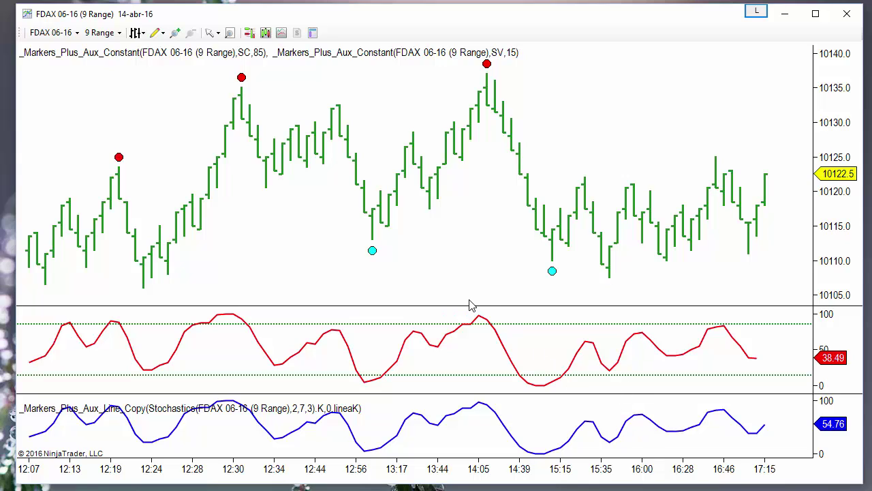
{"action": "right_click", "coordinate": [328, 257]}
{"action": "left_click", "coordinate": [372, 311]}
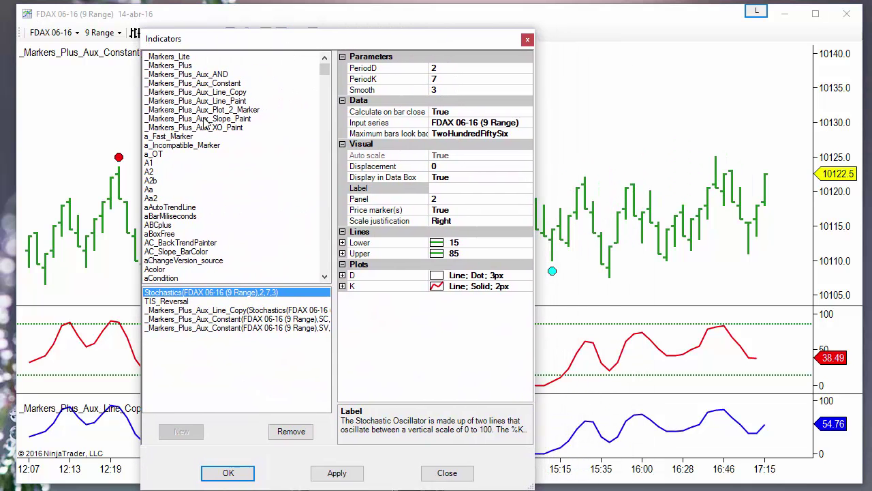
{"action": "left_click", "coordinate": [213, 120]}
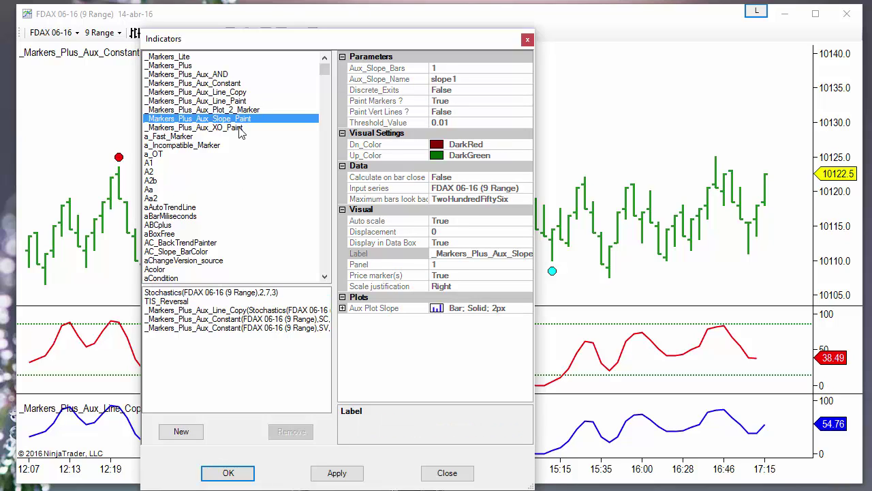
{"action": "left_click", "coordinate": [245, 101]}
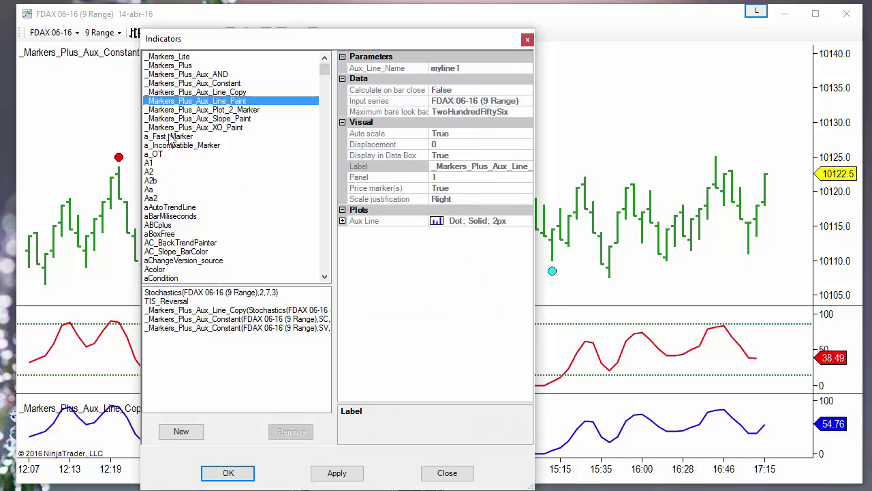
{"action": "double_click", "coordinate": [240, 101]}
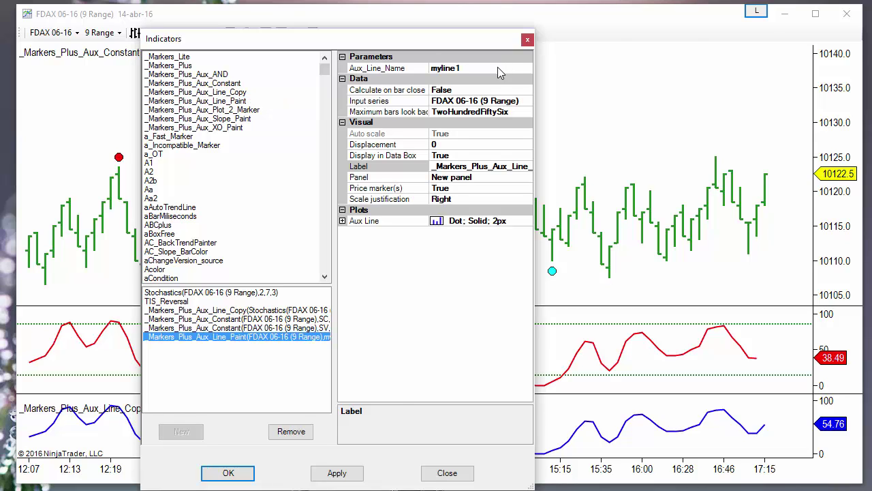
{"action": "left_click", "coordinate": [498, 68]}
{"action": "type", "text": "SC"}
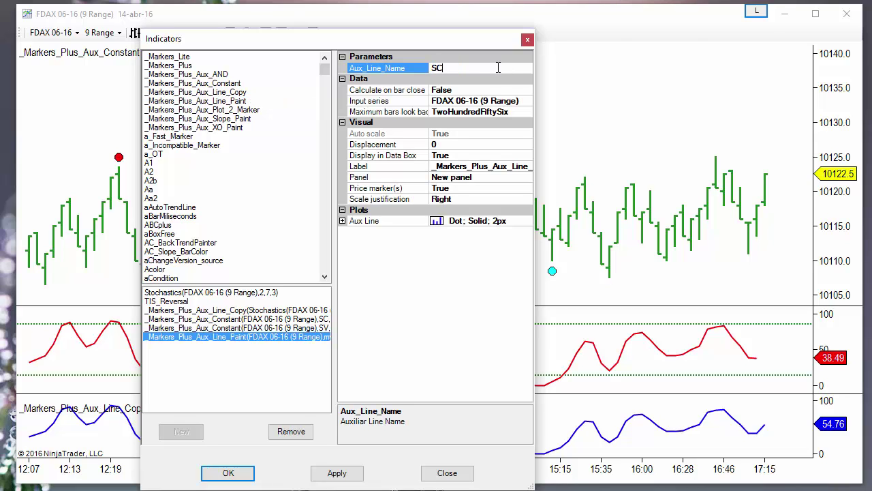
{"action": "left_click", "coordinate": [335, 473]}
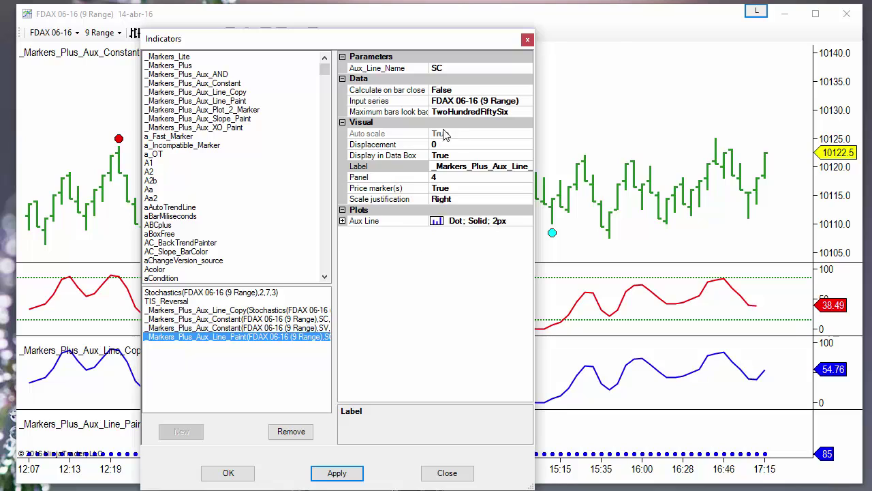
Review the SV and SC constant settings, close the indicator settings, and move the painted SC line into the lineaK panel.
{"action": "left_click", "coordinate": [189, 329]}
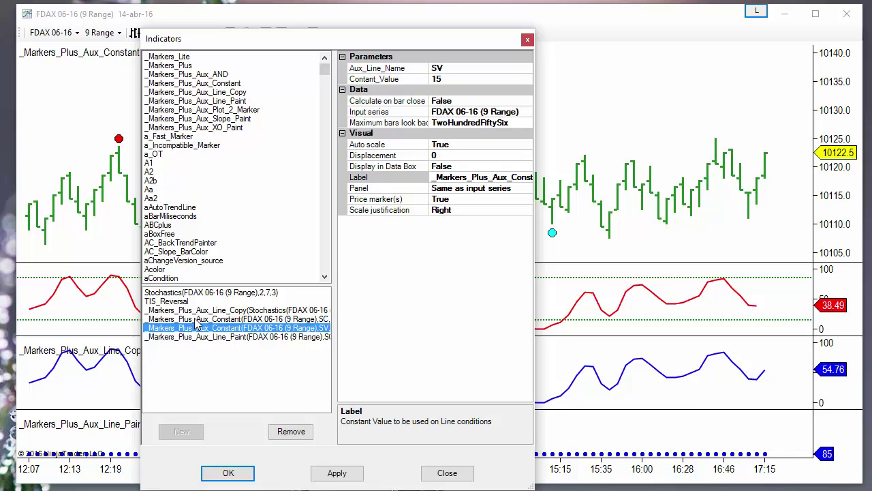
{"action": "left_click", "coordinate": [197, 320]}
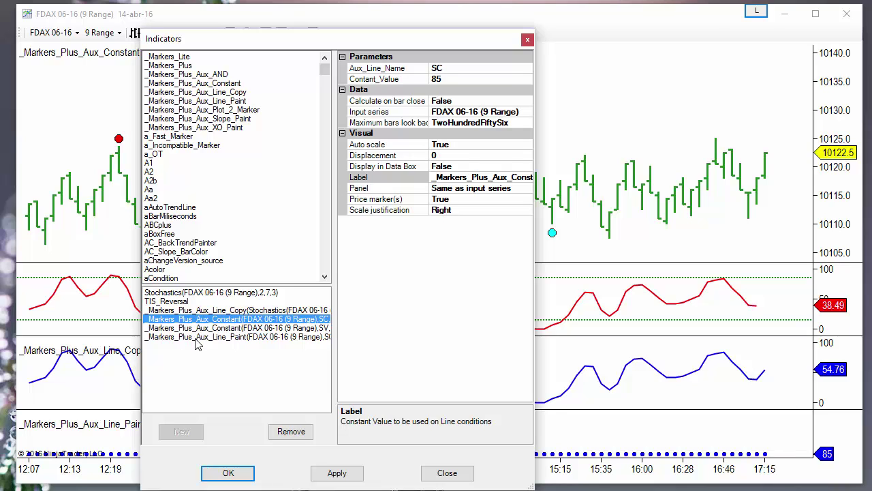
{"action": "left_click", "coordinate": [196, 338]}
{"action": "left_click", "coordinate": [229, 472]}
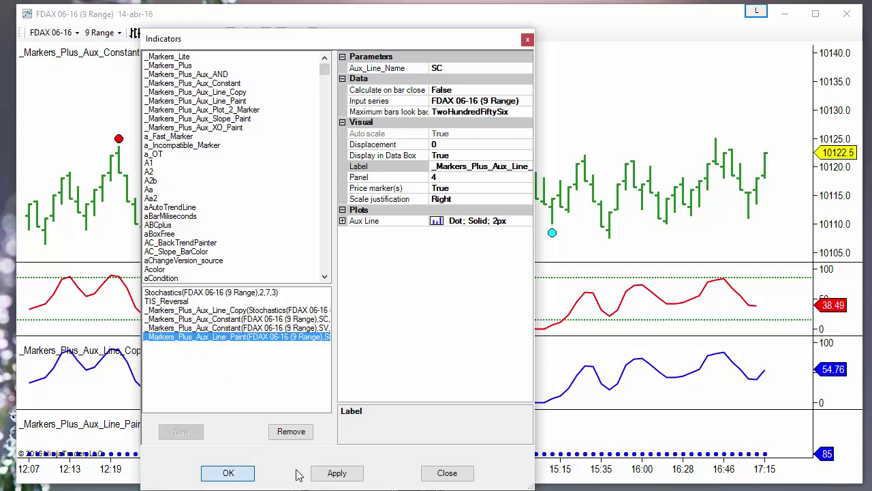
{"action": "left_click_drag", "start_coordinate": [584, 456], "coordinate": [829, 374]}
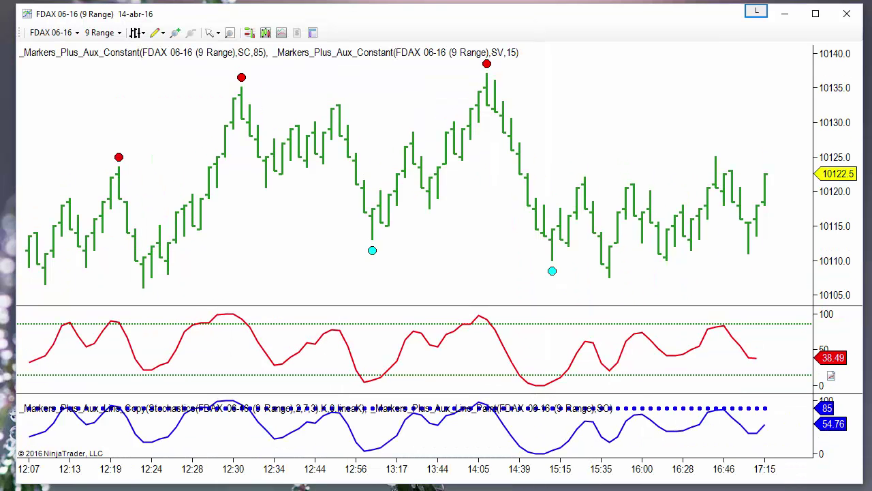
Add a second _Markers_Plus_Aux_Line_Paint indicator with the line name SV in panel 3 and confirm.
{"action": "right_click", "coordinate": [309, 250]}
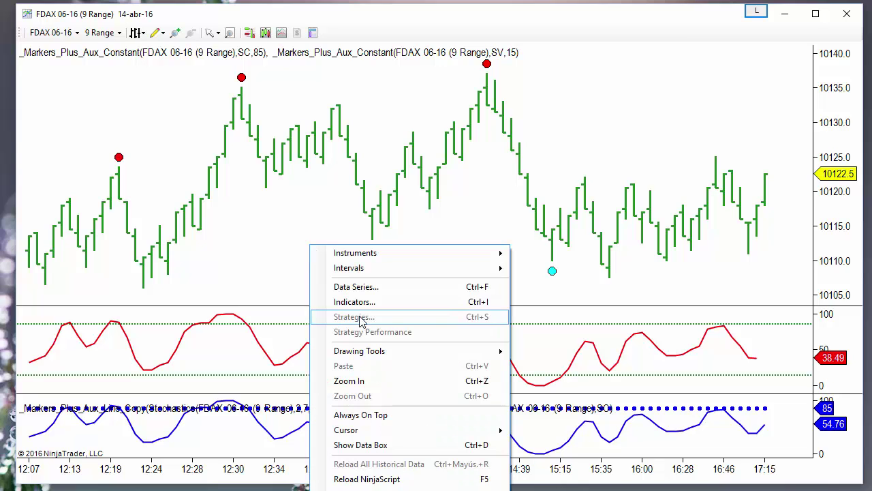
{"action": "left_click", "coordinate": [354, 300]}
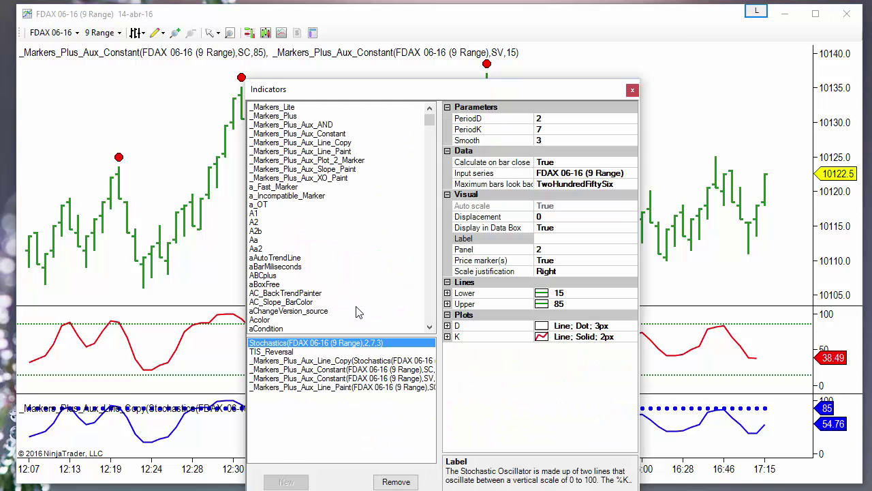
{"action": "double_click", "coordinate": [327, 152]}
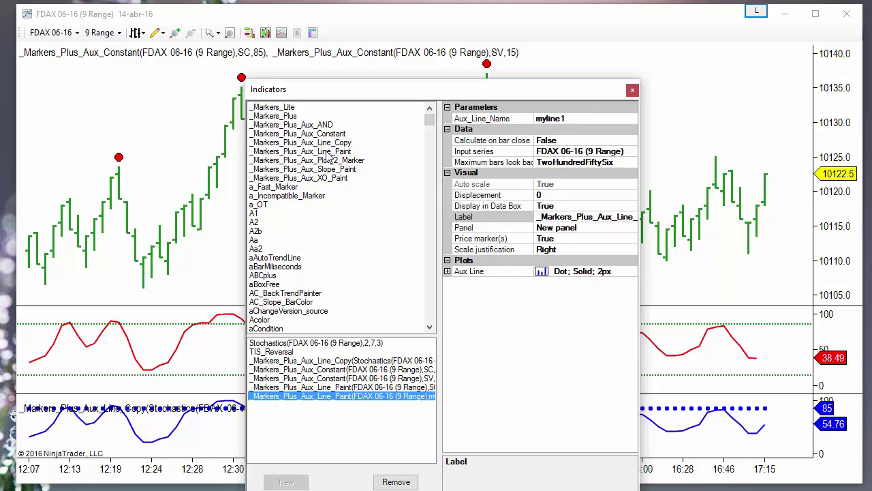
{"action": "left_click", "coordinate": [577, 119]}
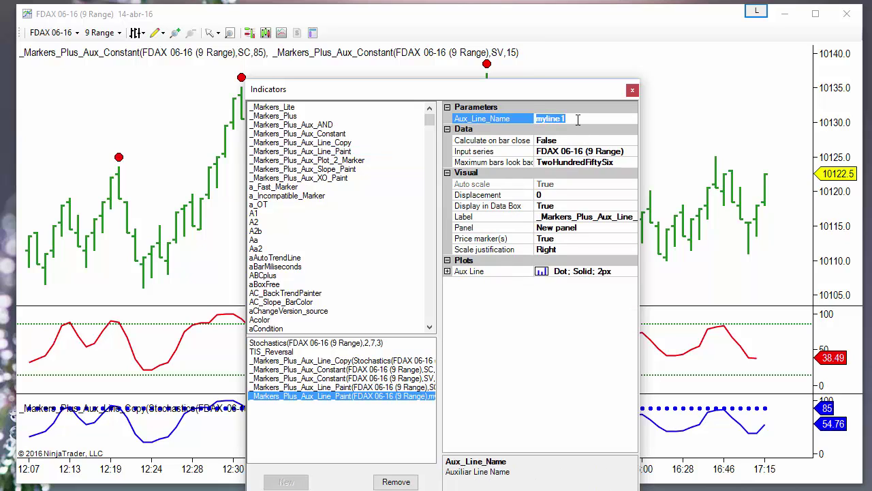
{"action": "type", "text": "SV"}
{"action": "left_click", "coordinate": [592, 229]}
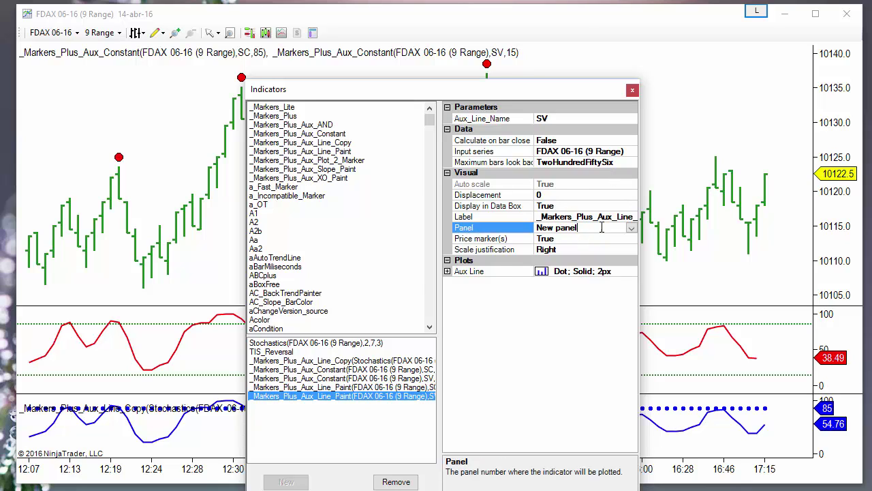
{"action": "left_click", "coordinate": [632, 229]}
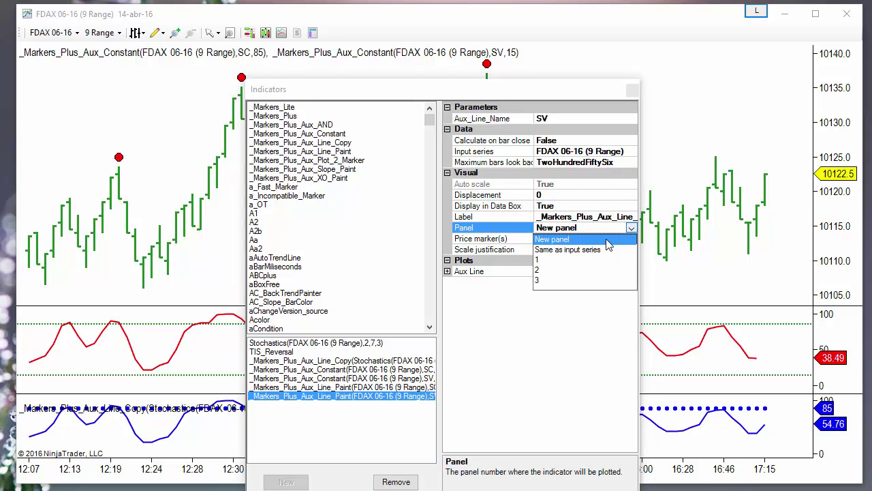
{"action": "left_click", "coordinate": [539, 280]}
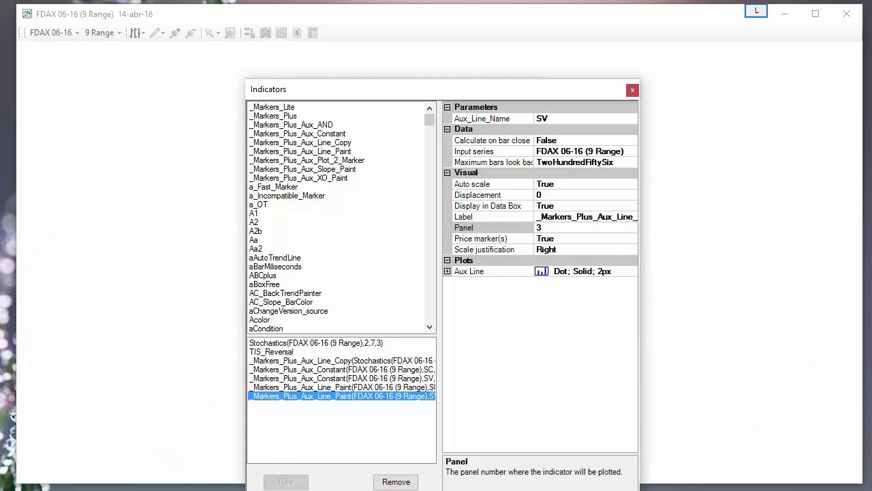
{"action": "key", "text": "Return"}
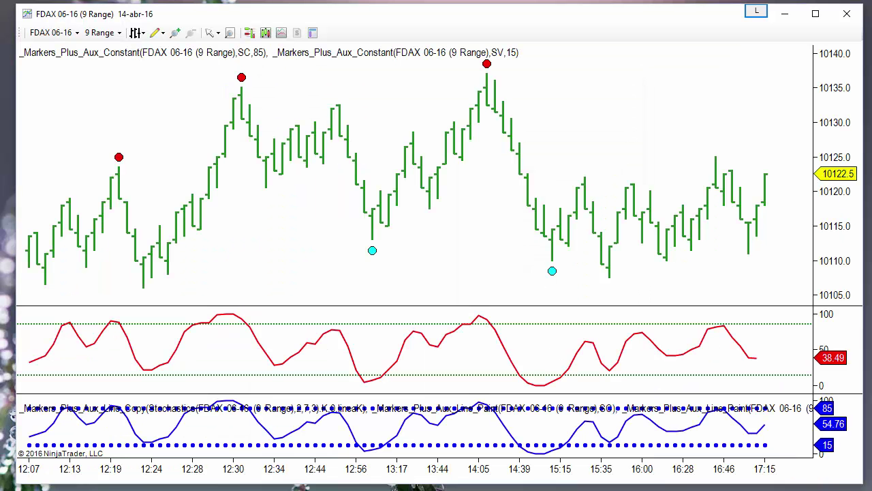
Enlarge the two oscillator panels and delete the original red Stochastics indicator from the chart.
{"action": "left_click_drag", "start_coordinate": [426, 395], "coordinate": [427, 359]}
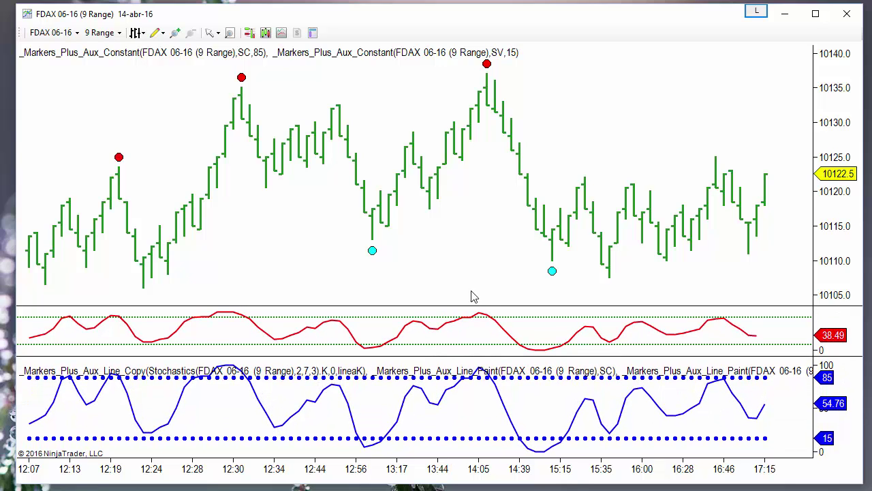
{"action": "left_click_drag", "start_coordinate": [465, 304], "coordinate": [471, 193]}
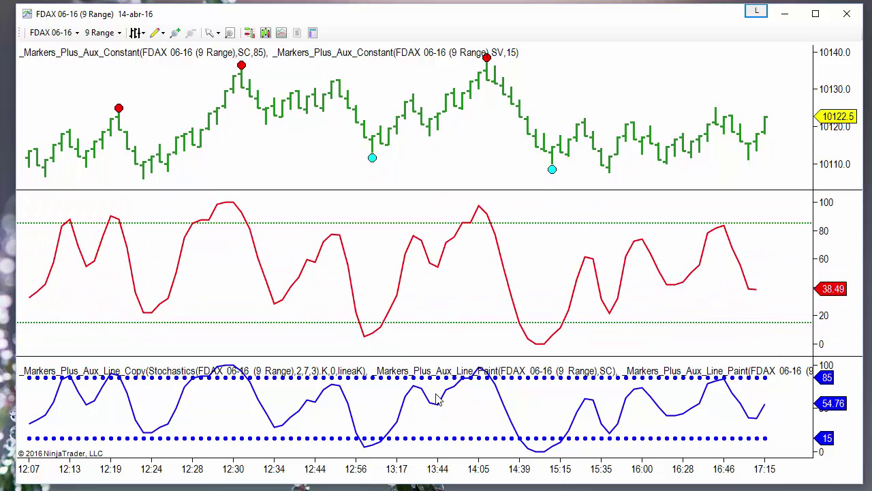
{"action": "left_click_drag", "start_coordinate": [440, 334], "coordinate": [447, 325]}
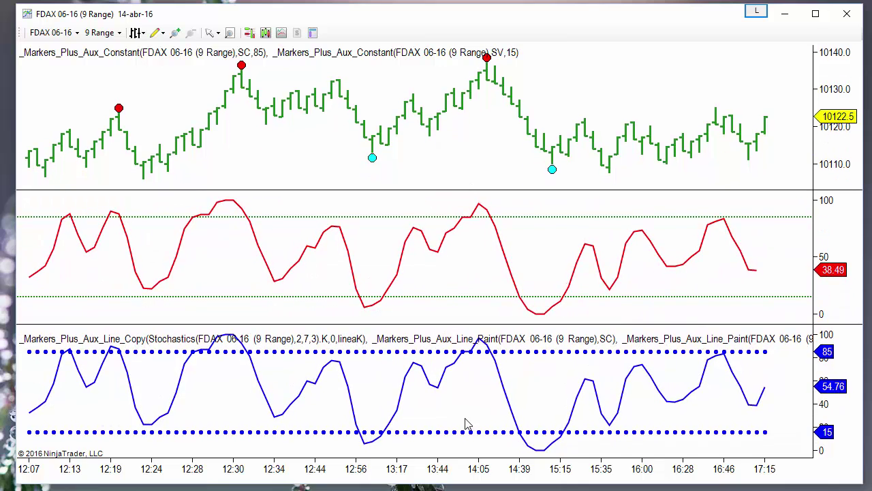
{"action": "left_click", "coordinate": [488, 210]}
{"action": "key", "text": "Delete"}
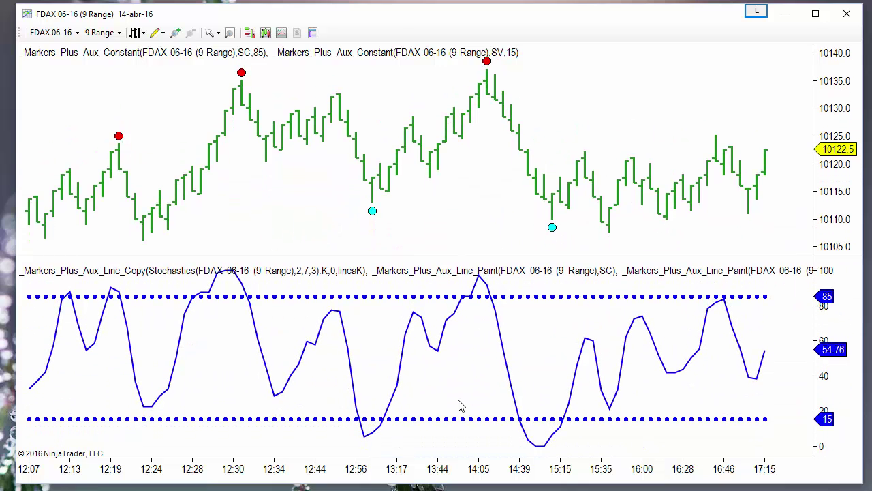
Add a _Markers_Plus_Aux_XO_Paint indicator to the FDAX 06-16 chart's indicator list.
{"action": "double_click", "coordinate": [402, 374]}
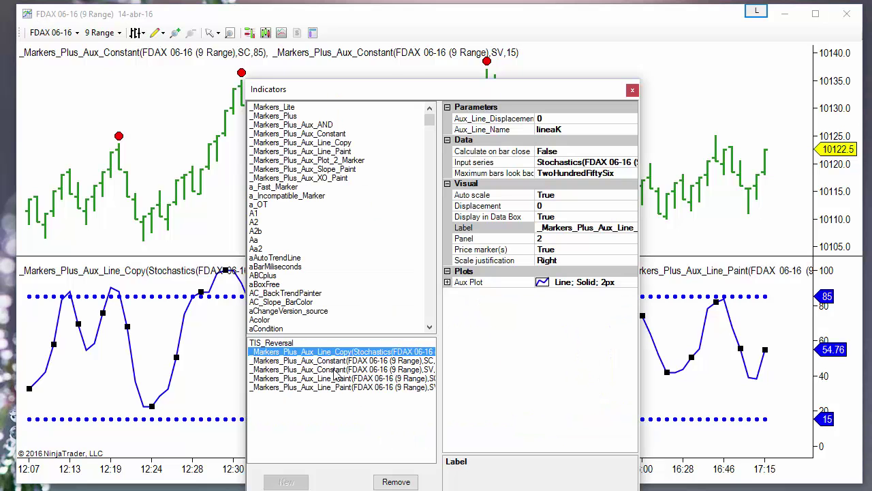
{"action": "left_click_drag", "start_coordinate": [394, 89], "coordinate": [509, 104]}
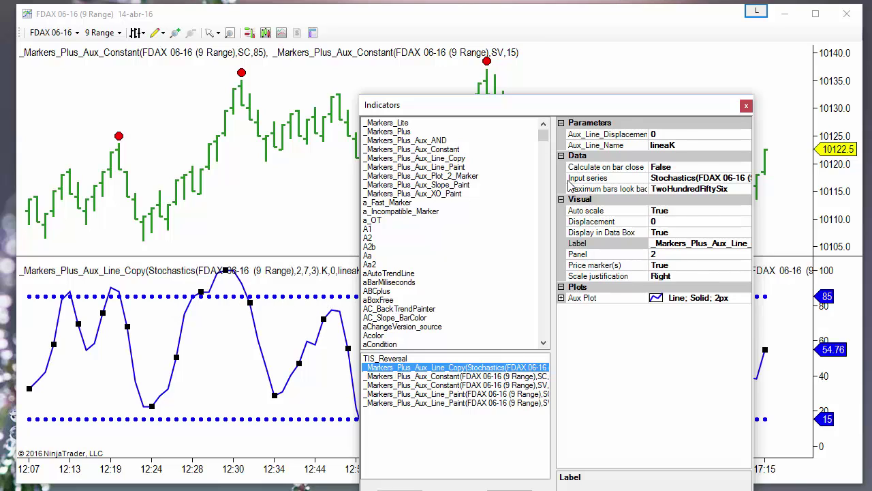
{"action": "double_click", "coordinate": [423, 195]}
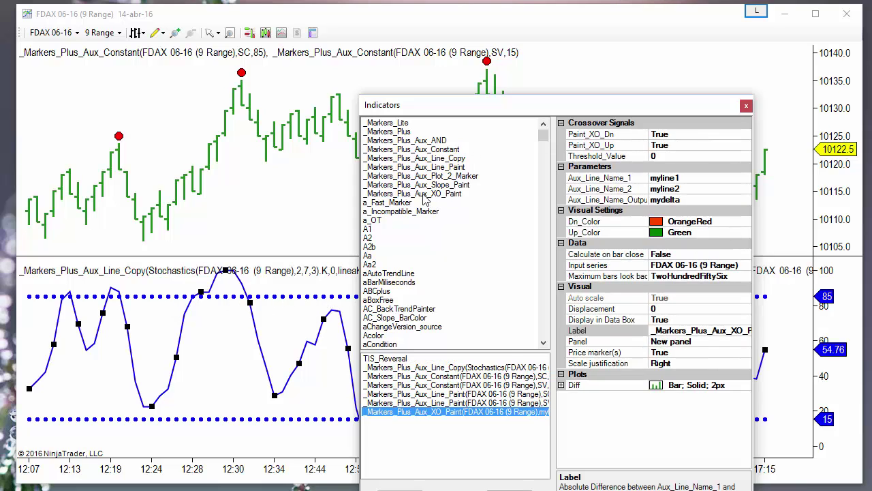
{"action": "left_click_drag", "start_coordinate": [572, 114], "coordinate": [386, 64]}
Set the crossover's auxiliary lines to lineaK and SC, name its output line venta, and apply it.
{"action": "left_click", "coordinate": [517, 128]}
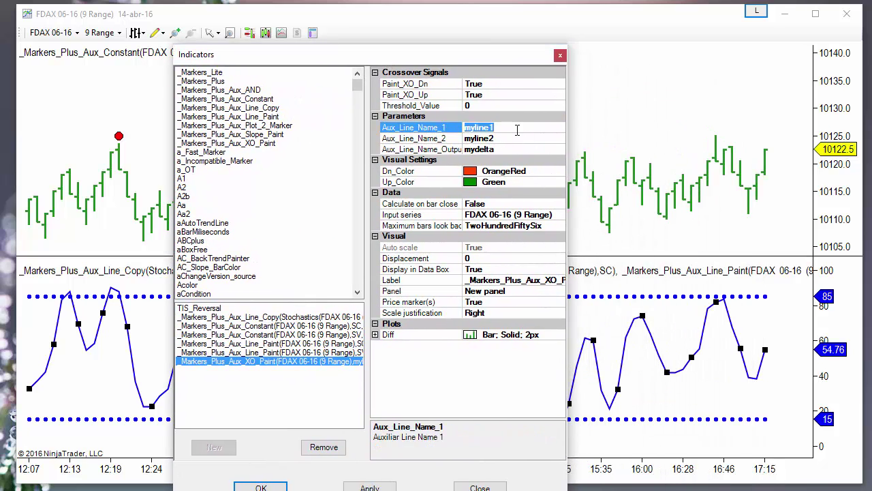
{"action": "type", "text": "lin"}
{"action": "left_click", "coordinate": [537, 140]}
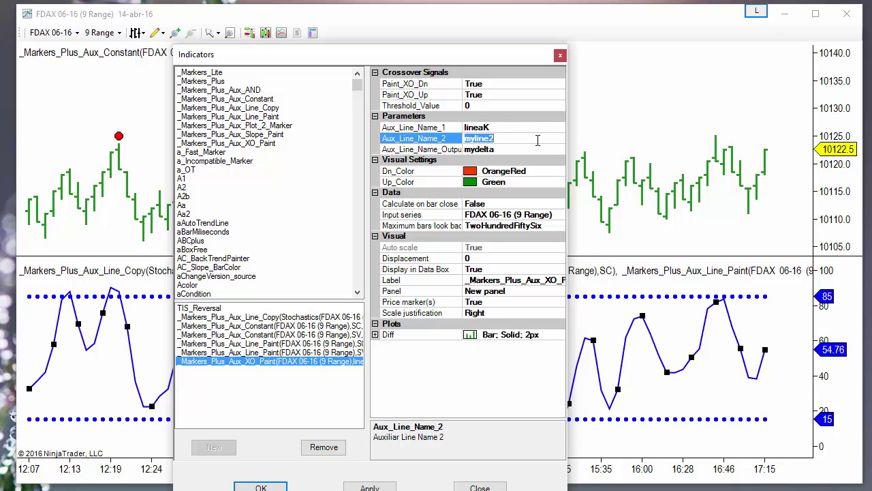
{"action": "type", "text": "SC"}
{"action": "left_click", "coordinate": [508, 148]}
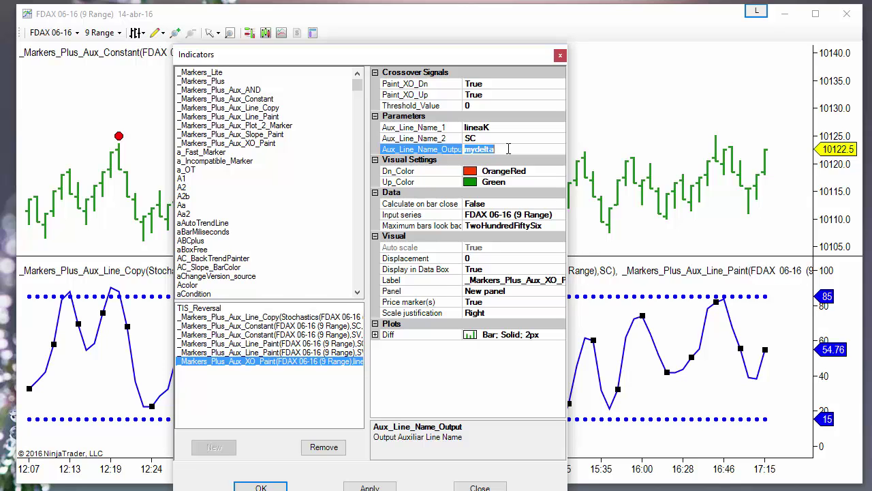
{"action": "type", "text": "ven"}
{"action": "left_click", "coordinate": [369, 486]}
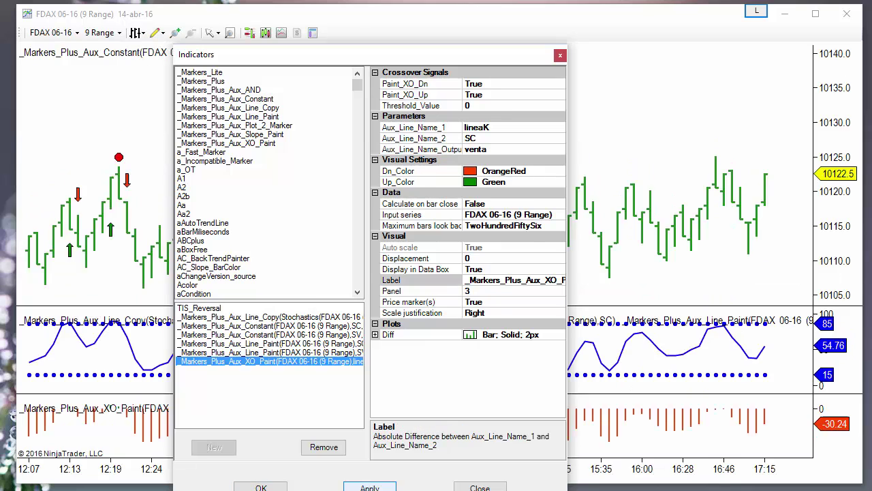
Set Paint_XO_Up to False for the venta crossover, apply it, and check the sell arrows on the chart.
{"action": "left_click_drag", "start_coordinate": [367, 55], "coordinate": [528, 30]}
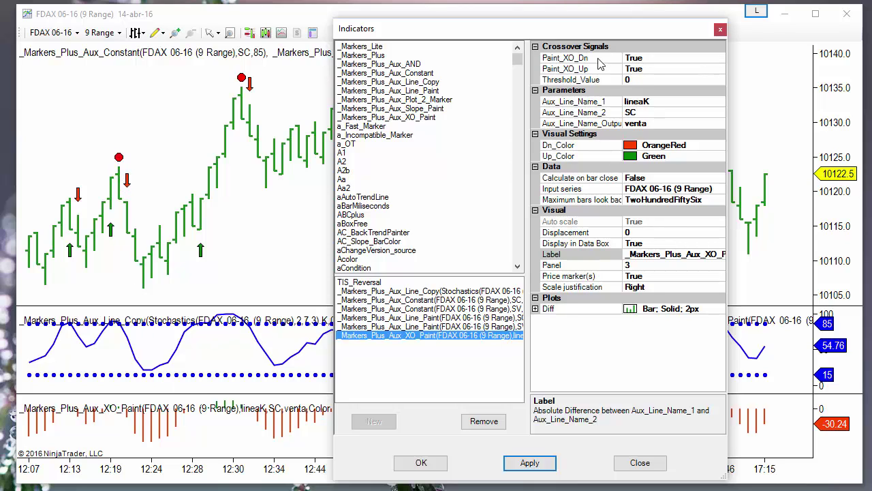
{"action": "double_click", "coordinate": [654, 69]}
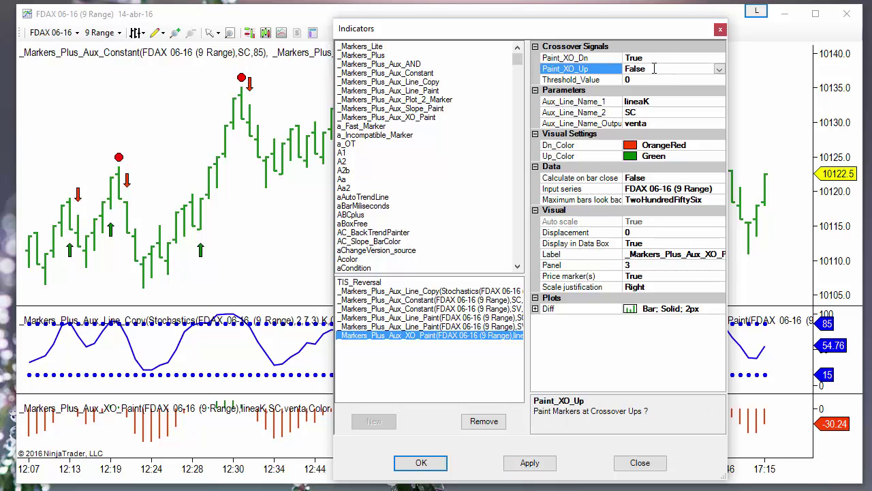
{"action": "left_click", "coordinate": [535, 473]}
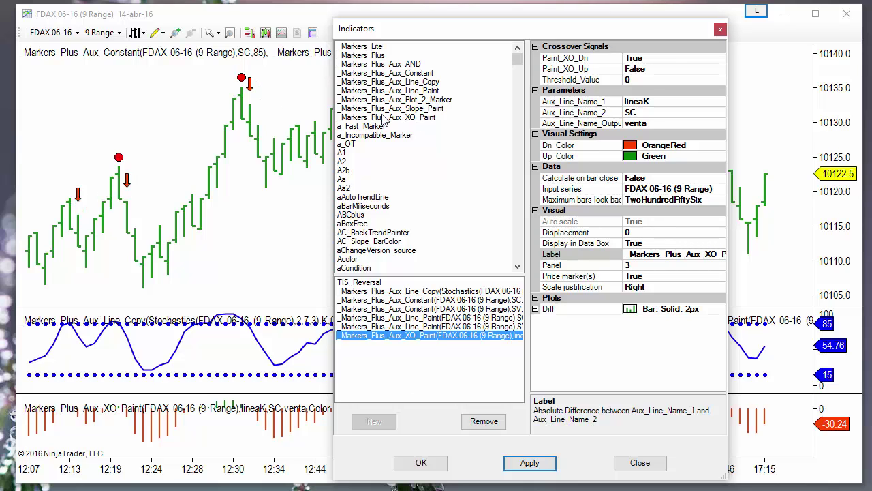
{"action": "left_click_drag", "start_coordinate": [487, 30], "coordinate": [296, 214]}
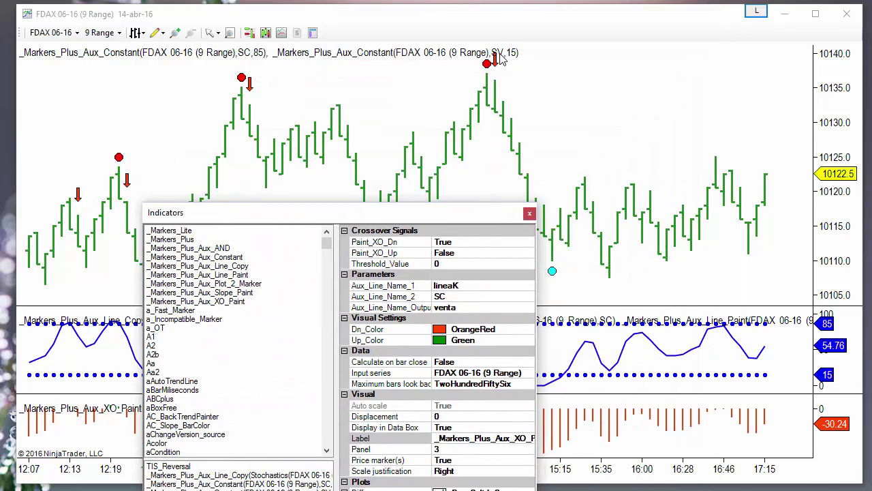
{"action": "left_click_drag", "start_coordinate": [430, 219], "coordinate": [526, 36]}
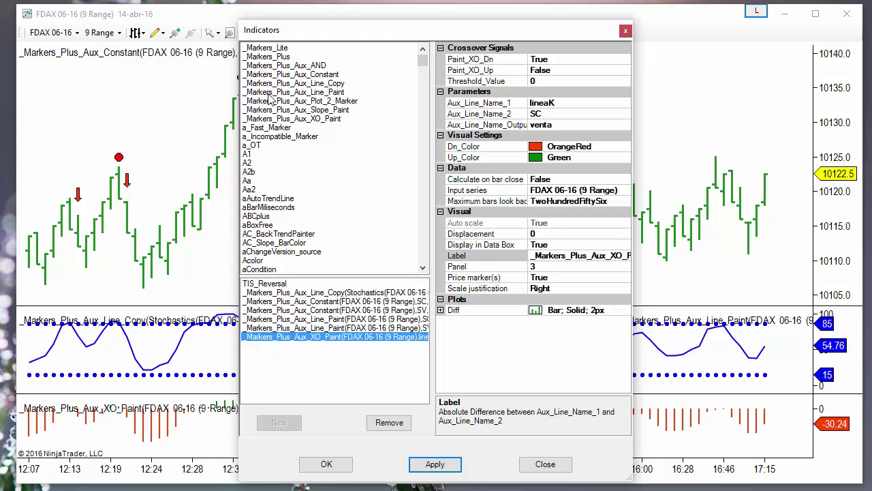
Add a second _Markers_Plus_Aux_XO_Paint with auxiliary lines lineaK and SV and output line compra, and apply it to the FDAX 06-16 chart.
{"action": "left_click", "coordinate": [324, 121]}
{"action": "double_click", "coordinate": [324, 120]}
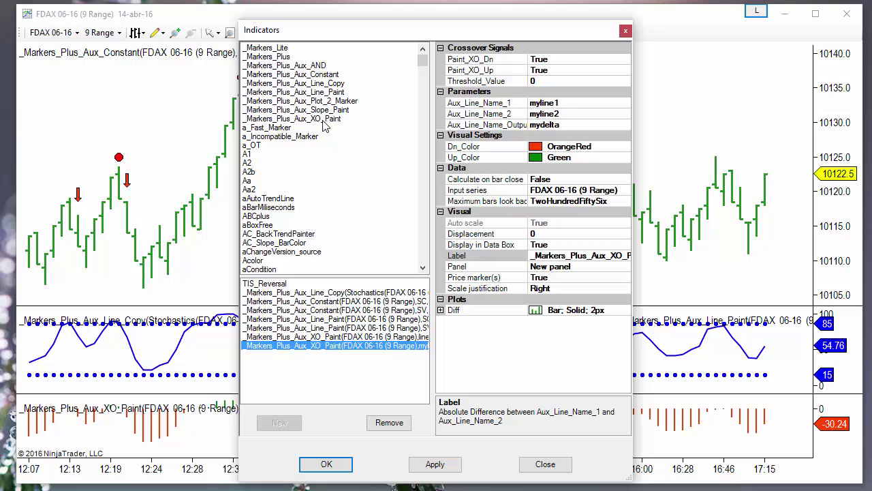
{"action": "left_click", "coordinate": [574, 103]}
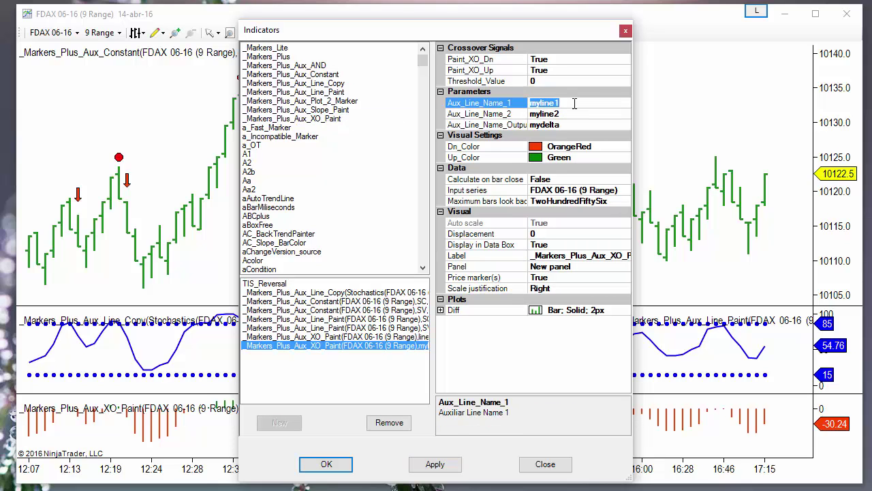
{"action": "type", "text": "lin"}
{"action": "left_click", "coordinate": [601, 114]}
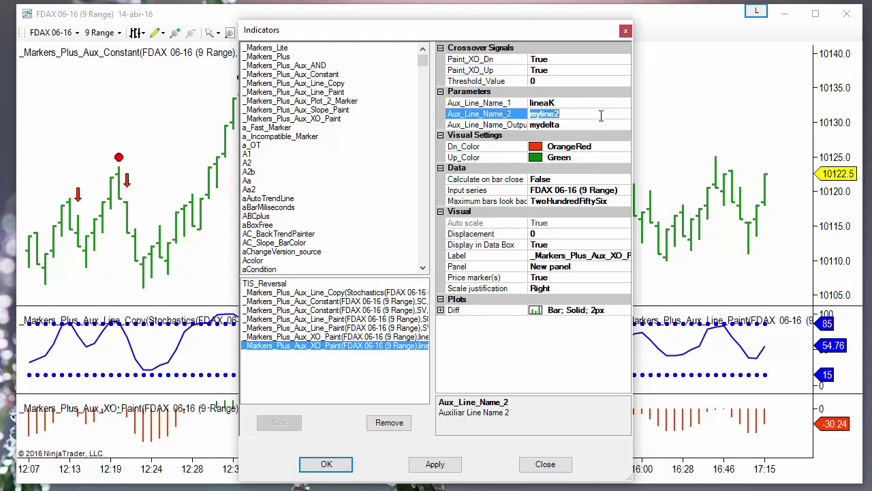
{"action": "type", "text": "SV"}
{"action": "left_click", "coordinate": [611, 123]}
{"action": "type", "text": "compra"}
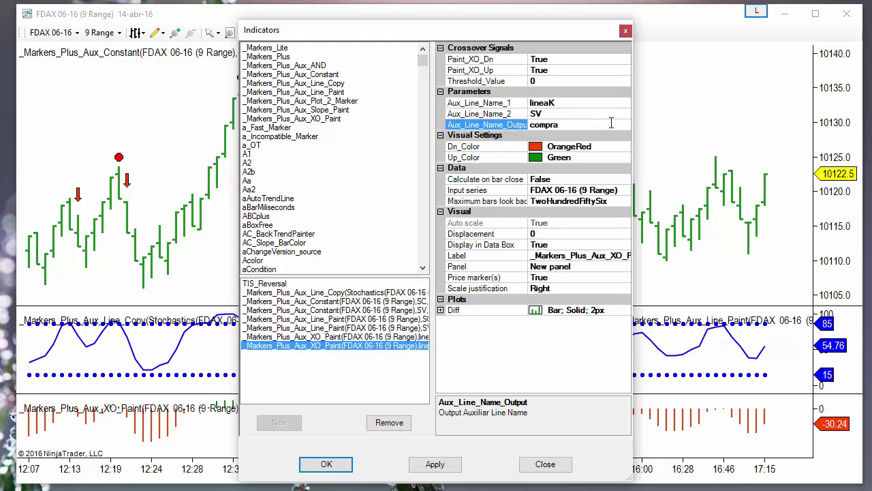
{"action": "left_click", "coordinate": [434, 464]}
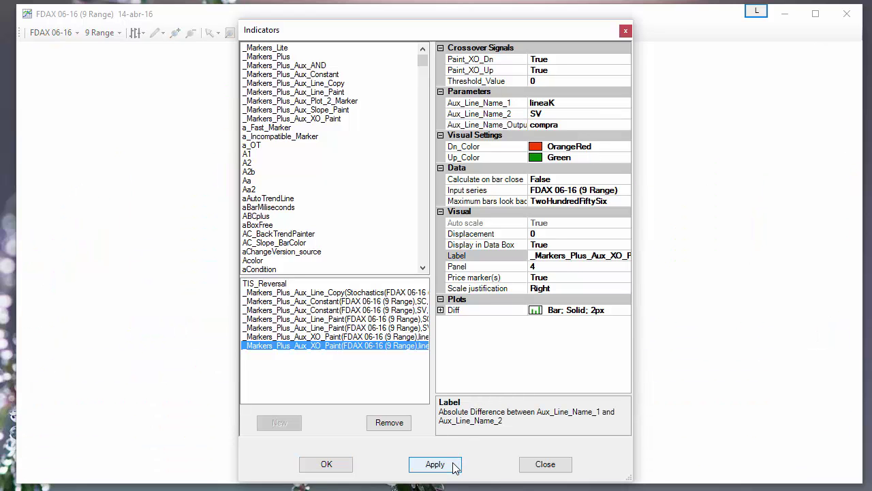
Set Paint_XO_Dn to False for the compra crossover and accept the indicator settings.
{"action": "left_click_drag", "start_coordinate": [438, 36], "coordinate": [146, 151]}
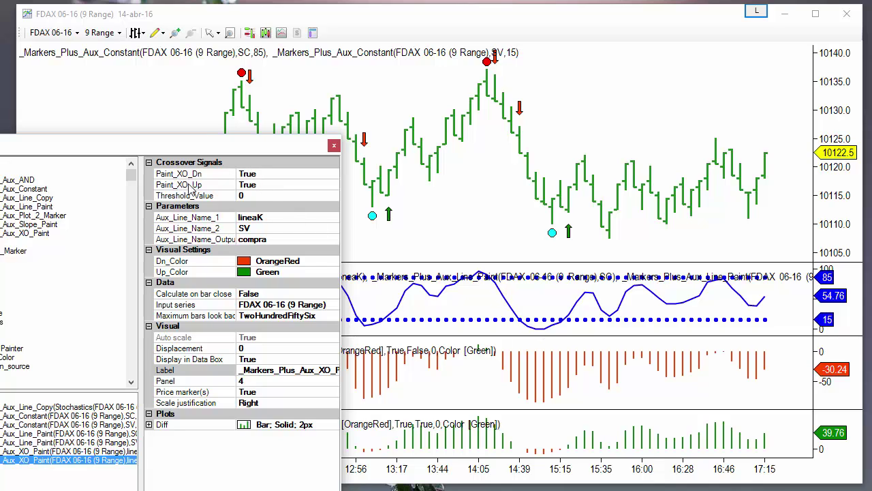
{"action": "left_click", "coordinate": [276, 173]}
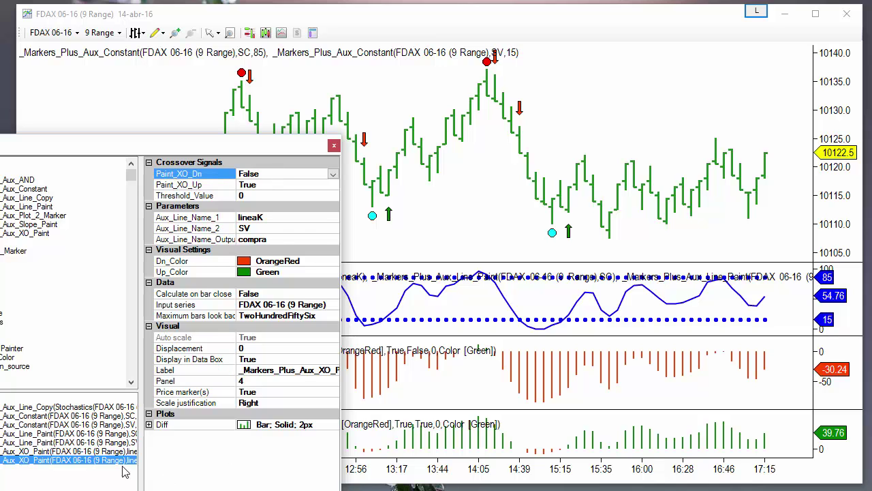
{"action": "key", "text": "Return"}
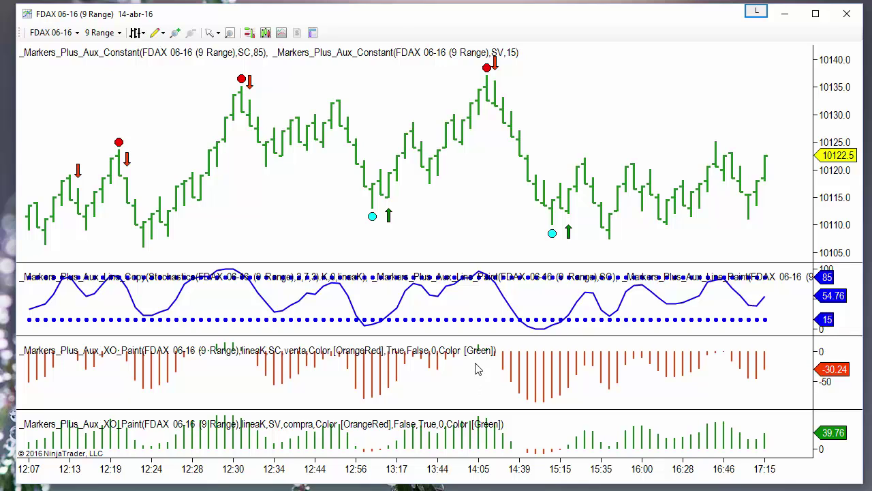
Merge the compra crossover histogram into the venta histogram's panel and enlarge the price panel.
{"action": "left_click", "coordinate": [489, 439]}
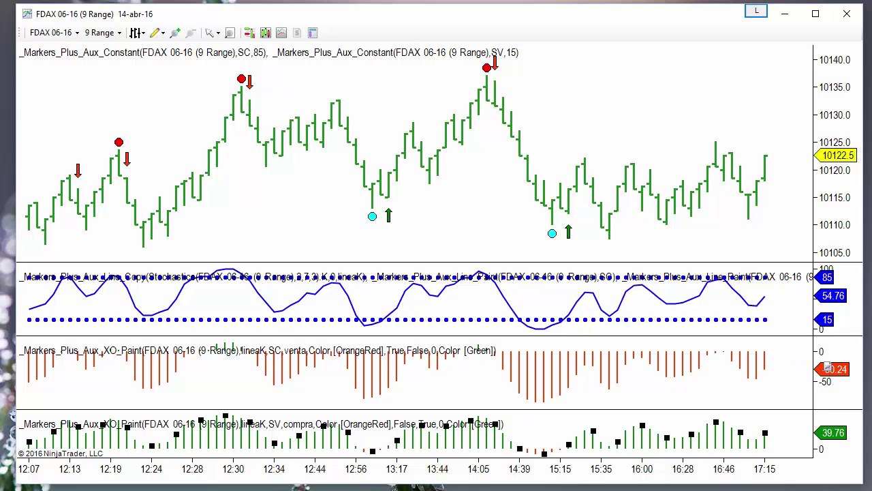
{"action": "left_click_drag", "start_coordinate": [826, 367], "coordinate": [827, 368]}
{"action": "left_click_drag", "start_coordinate": [590, 395], "coordinate": [590, 416]}
{"action": "left_click_drag", "start_coordinate": [593, 309], "coordinate": [586, 363]}
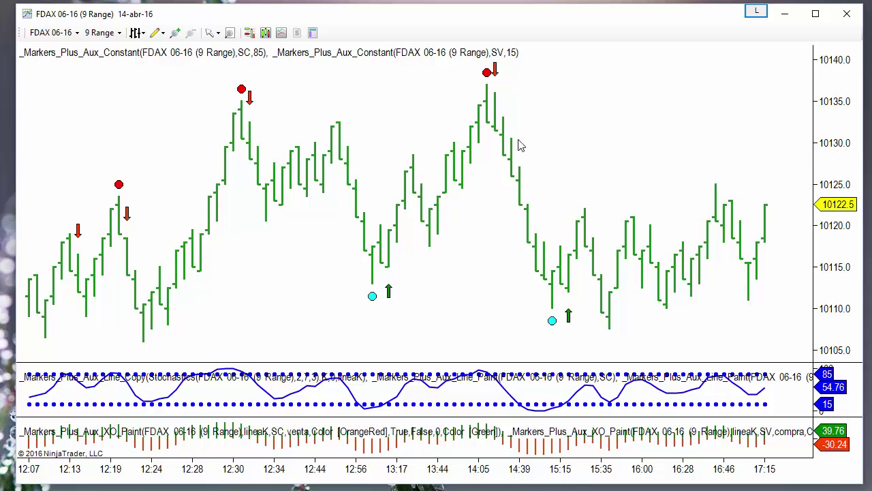
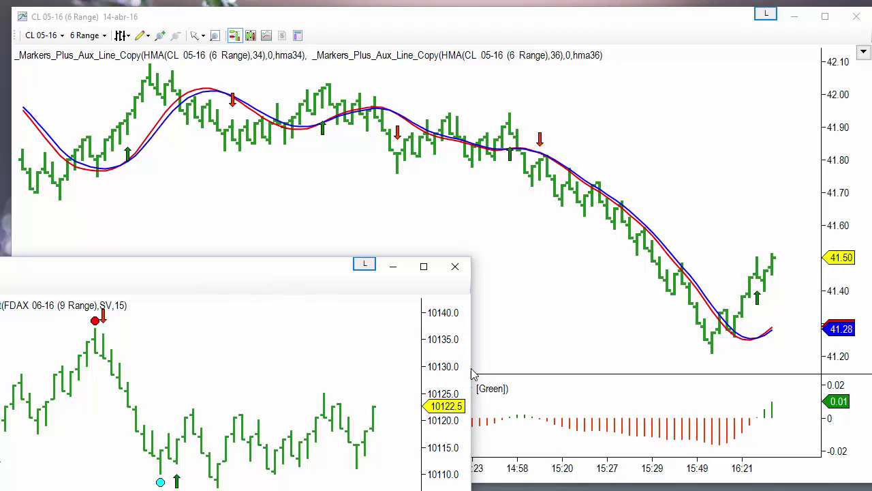
Switch to the CL 05-16 chart and add a DonchianChannel indicator to its indicator list.
{"action": "left_click", "coordinate": [473, 366]}
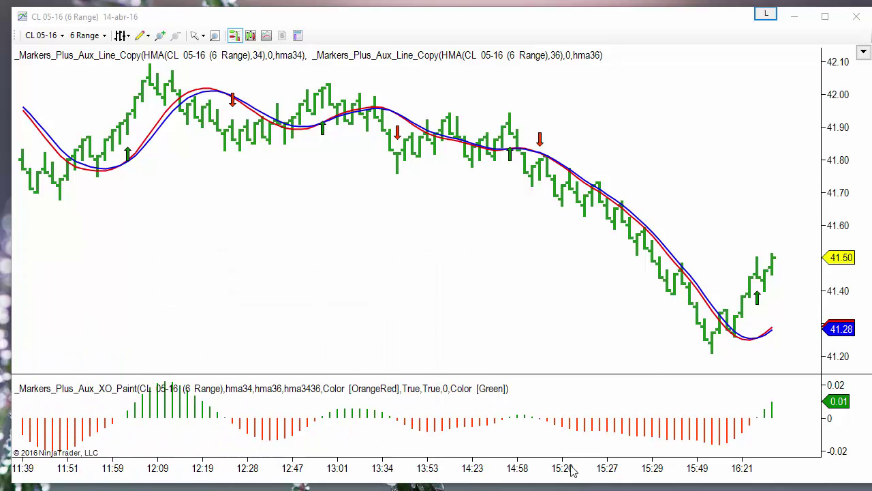
{"action": "scroll", "coordinate": [548, 477], "scroll_direction": "up", "scroll_amount": 2}
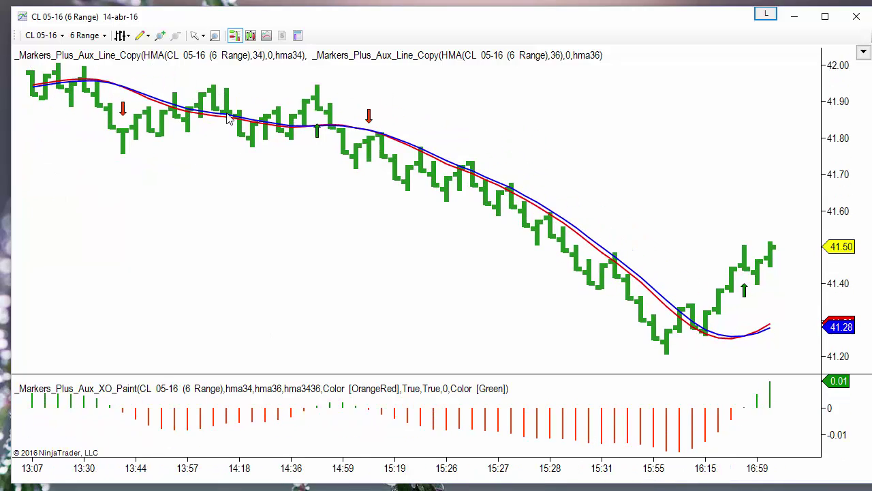
{"action": "scroll", "coordinate": [272, 477], "scroll_direction": "down", "scroll_amount": 1}
{"action": "scroll", "coordinate": [272, 477], "scroll_direction": "down", "scroll_amount": 1}
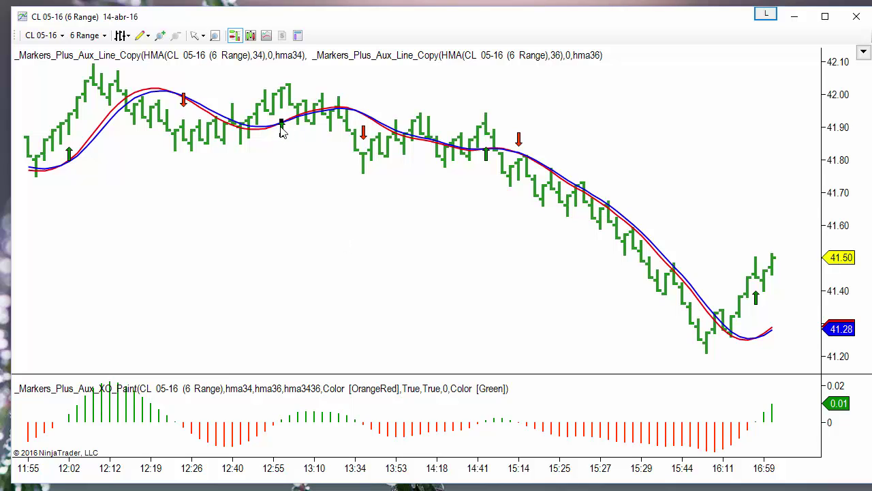
{"action": "scroll", "coordinate": [315, 478], "scroll_direction": "down", "scroll_amount": 2}
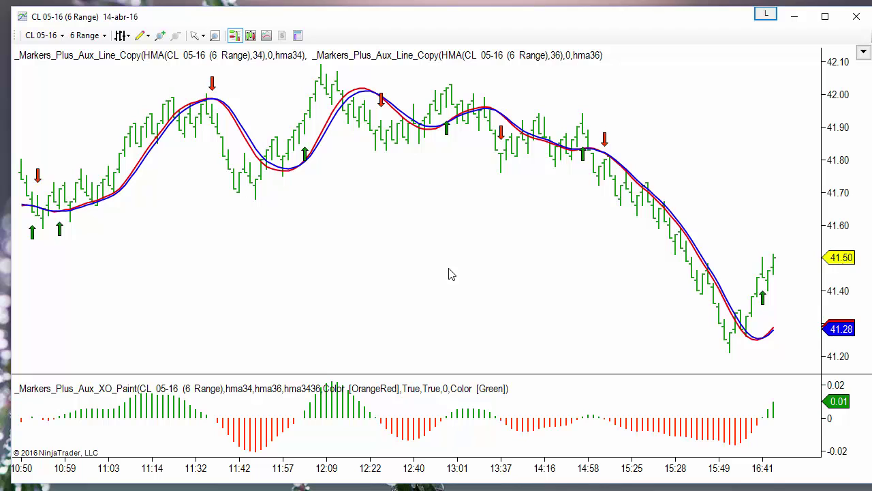
{"action": "right_click", "coordinate": [246, 265]}
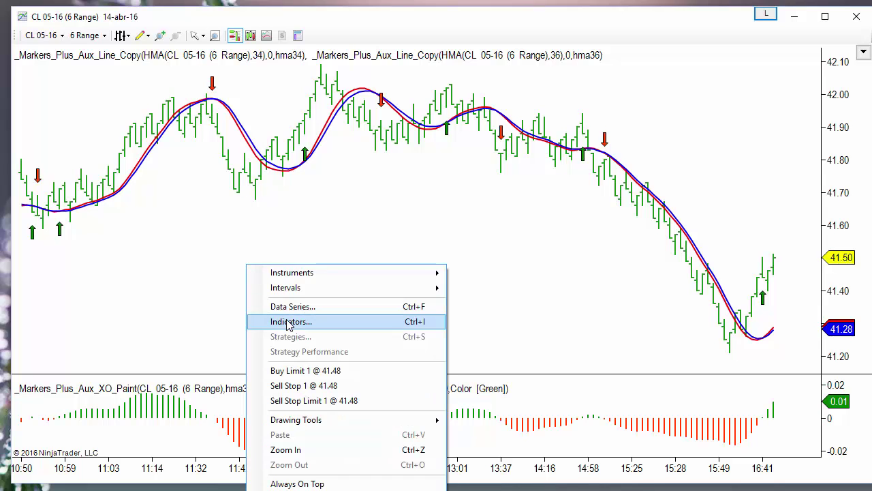
{"action": "left_click", "coordinate": [287, 323]}
{"action": "left_click", "coordinate": [310, 135]}
{"action": "key", "text": "d"}
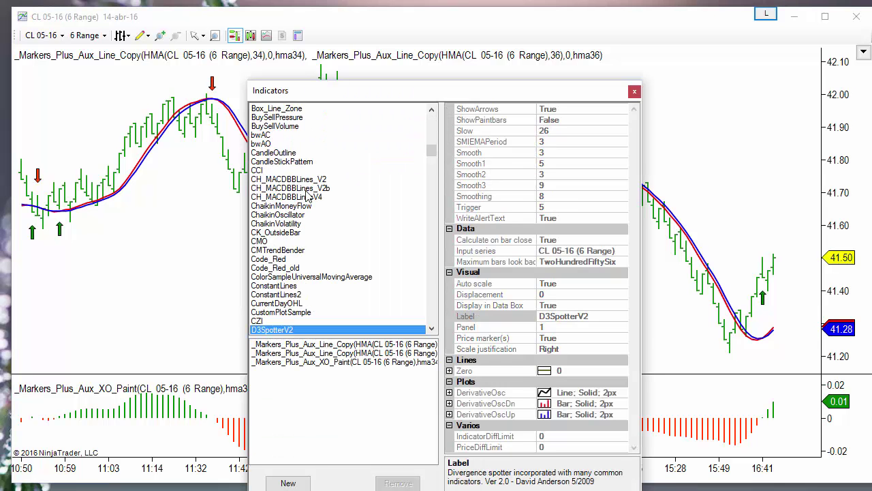
{"action": "scroll", "coordinate": [306, 227], "scroll_direction": "down", "scroll_amount": 1}
{"action": "scroll", "coordinate": [306, 227], "scroll_direction": "down", "scroll_amount": 4}
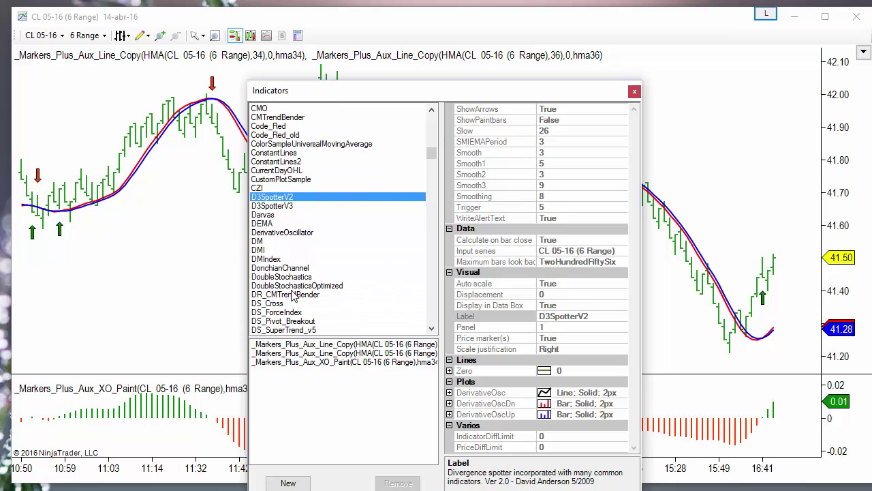
{"action": "double_click", "coordinate": [295, 269]}
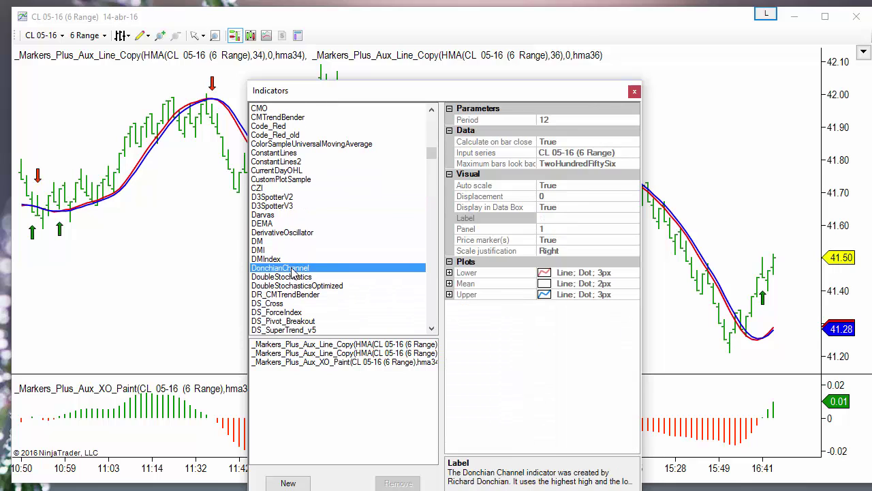
Set the DonchianChannel period to 50, colour its Mean plot black, and accept the indicator settings.
{"action": "left_click", "coordinate": [560, 119]}
{"action": "type", "text": "50"}
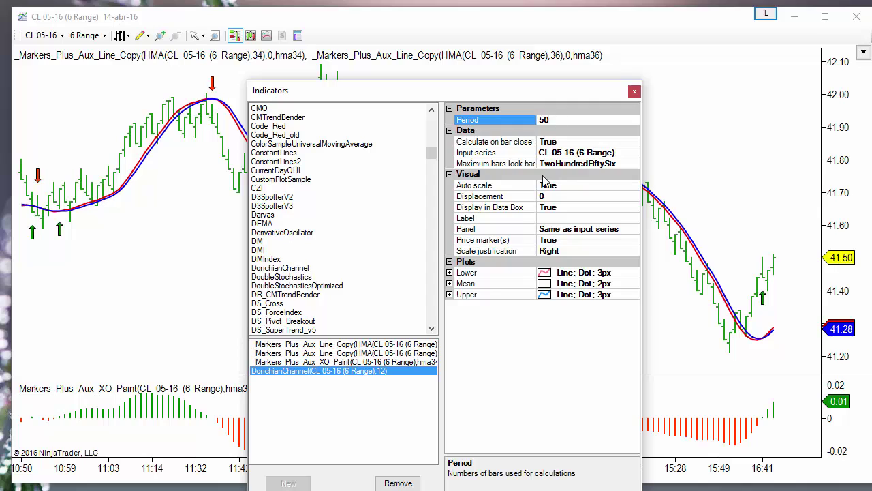
{"action": "left_click", "coordinate": [449, 284]}
{"action": "left_click", "coordinate": [612, 297]}
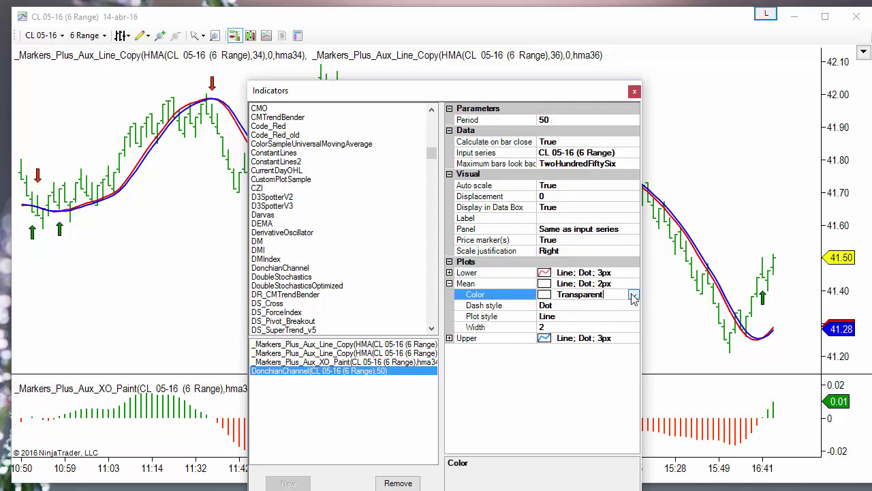
{"action": "left_click", "coordinate": [633, 295]}
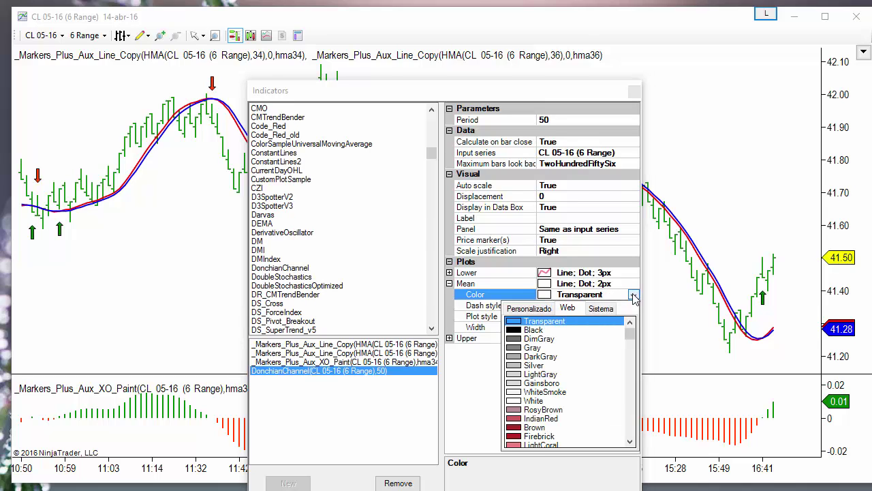
{"action": "left_click", "coordinate": [535, 336]}
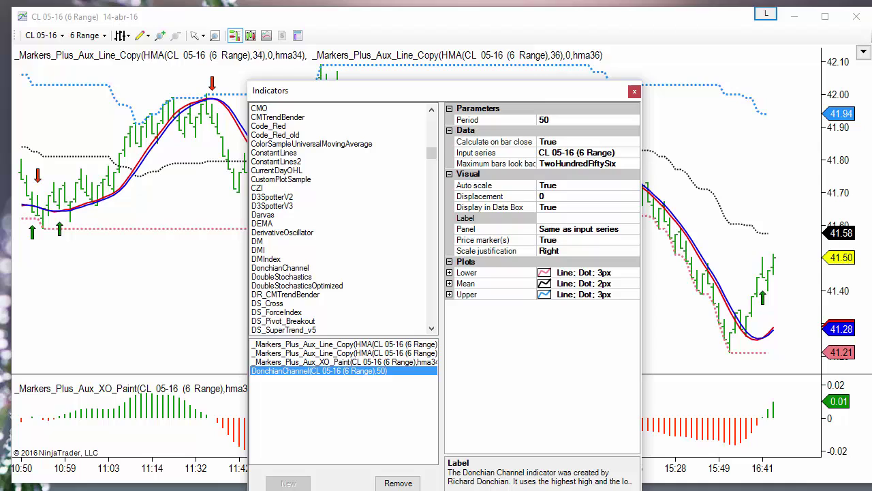
{"action": "key", "text": "Return"}
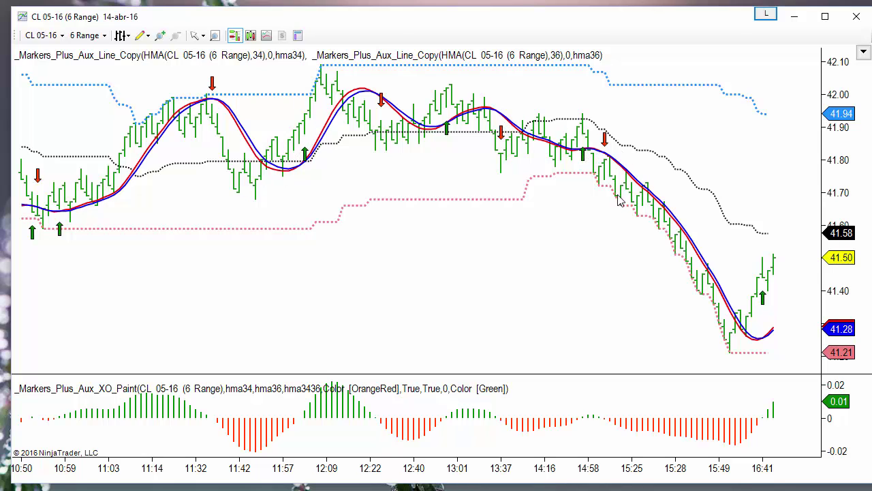
Examine the HMA crossover arrows against the Donchian mean line through the earlier price history of the CL 05-16 chart.
{"action": "left_click_drag", "start_coordinate": [407, 306], "coordinate": [540, 300]}
{"action": "left_click_drag", "start_coordinate": [420, 312], "coordinate": [523, 303]}
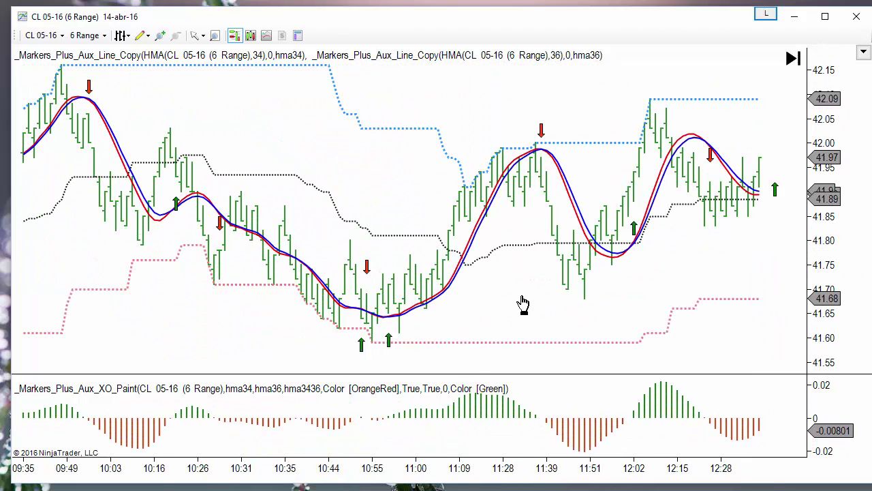
{"action": "left_click_drag", "start_coordinate": [374, 480], "coordinate": [458, 472]}
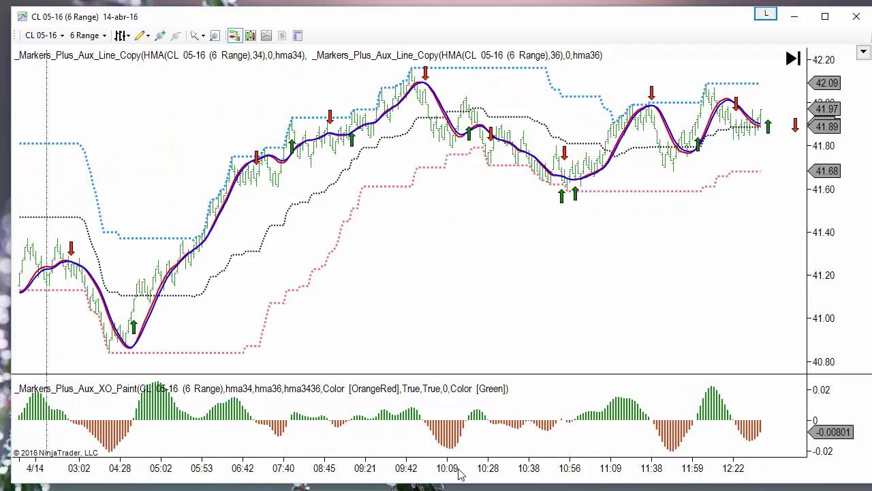
{"action": "left_click_drag", "start_coordinate": [420, 311], "coordinate": [593, 306]}
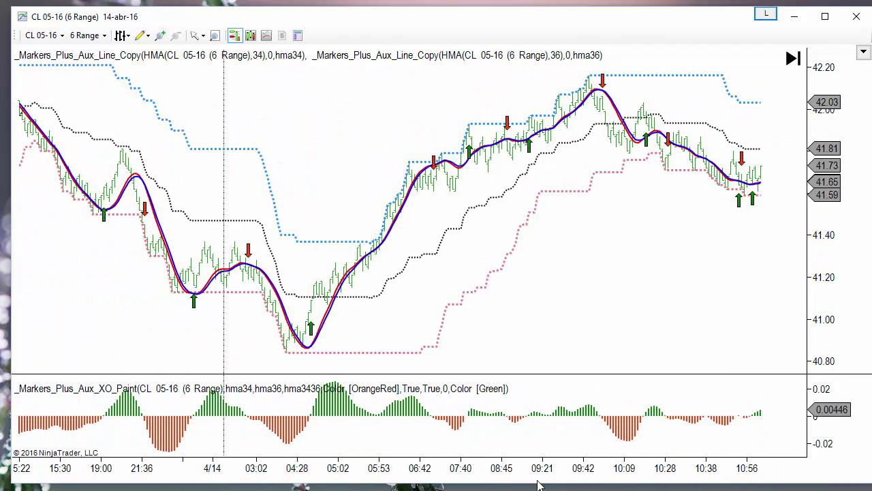
{"action": "left_click_drag", "start_coordinate": [541, 477], "coordinate": [461, 463]}
{"action": "left_click_drag", "start_coordinate": [430, 292], "coordinate": [634, 297]}
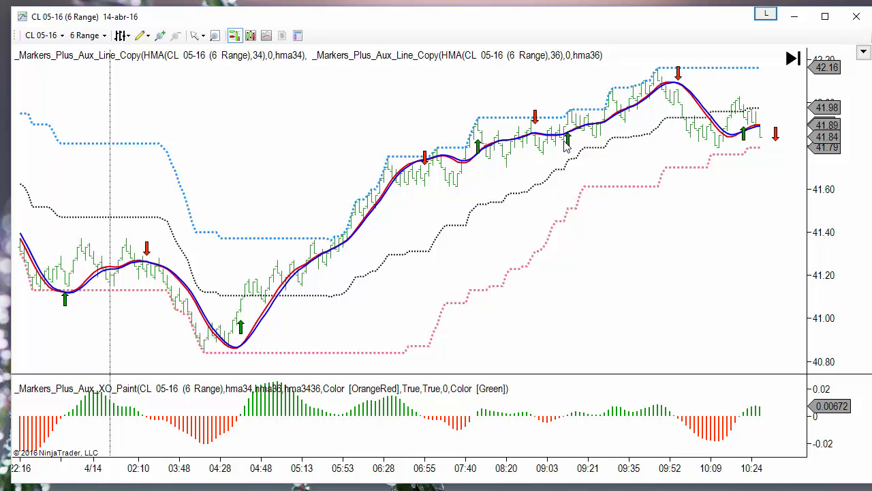
{"action": "left_click_drag", "start_coordinate": [712, 219], "coordinate": [687, 235]}
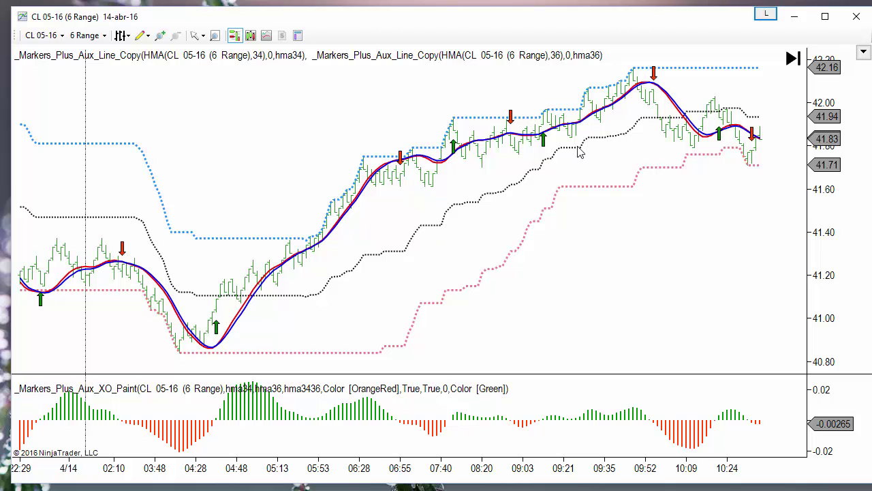
{"action": "left_click_drag", "start_coordinate": [644, 302], "coordinate": [433, 313]}
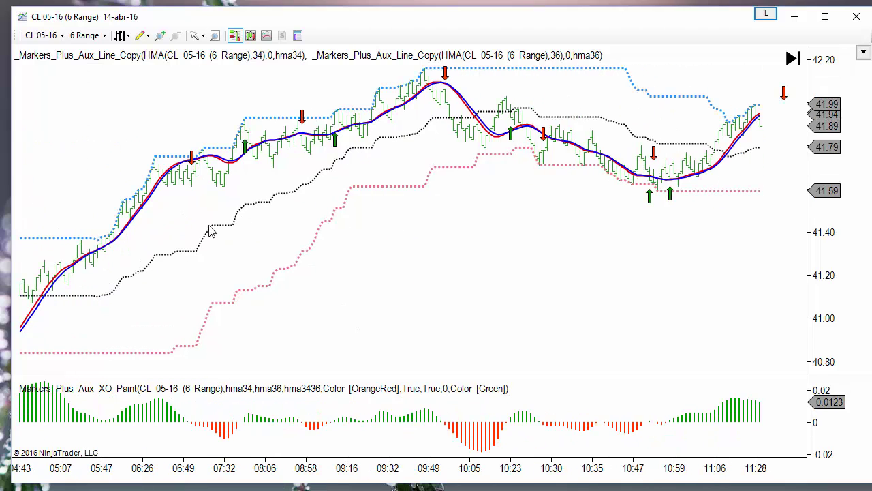
Add another _Markers_Plus_Aux_Line_Copy indicator to the CL 05-16 chart's indicator list.
{"action": "right_click", "coordinate": [434, 232]}
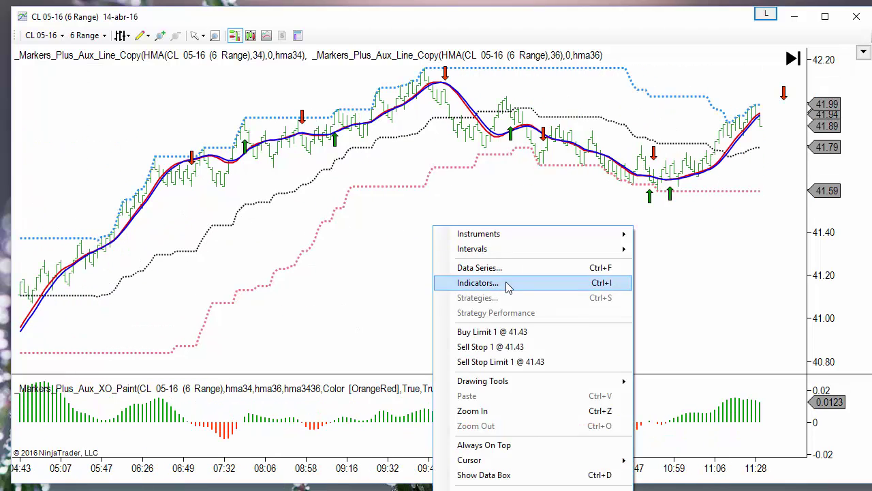
{"action": "left_click", "coordinate": [506, 287]}
{"action": "left_click_drag", "start_coordinate": [461, 97], "coordinate": [357, 59]}
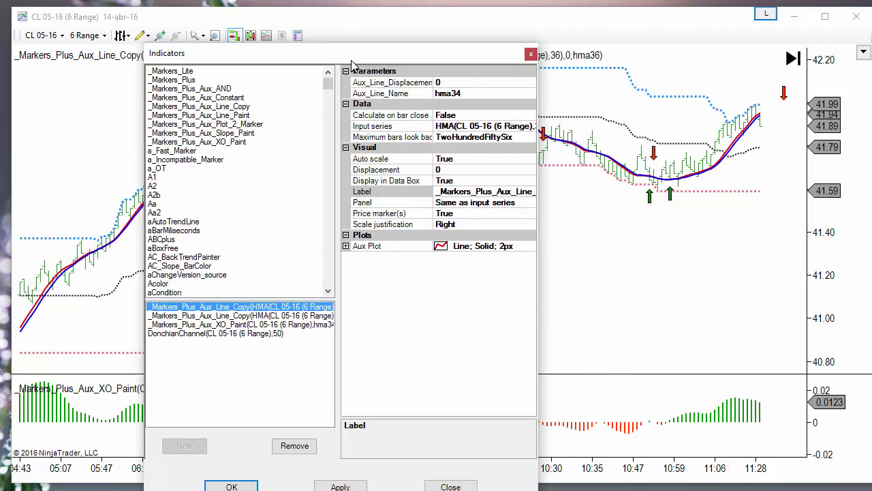
{"action": "double_click", "coordinate": [247, 105]}
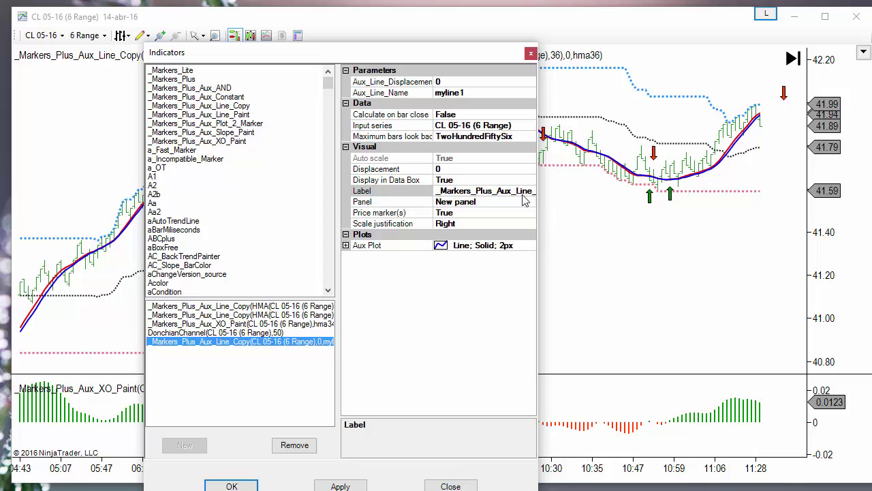
Choose DonchianChannel as the input series of the new _Markers_Plus_Aux_Line_Copy indicator.
{"action": "left_click", "coordinate": [535, 125]}
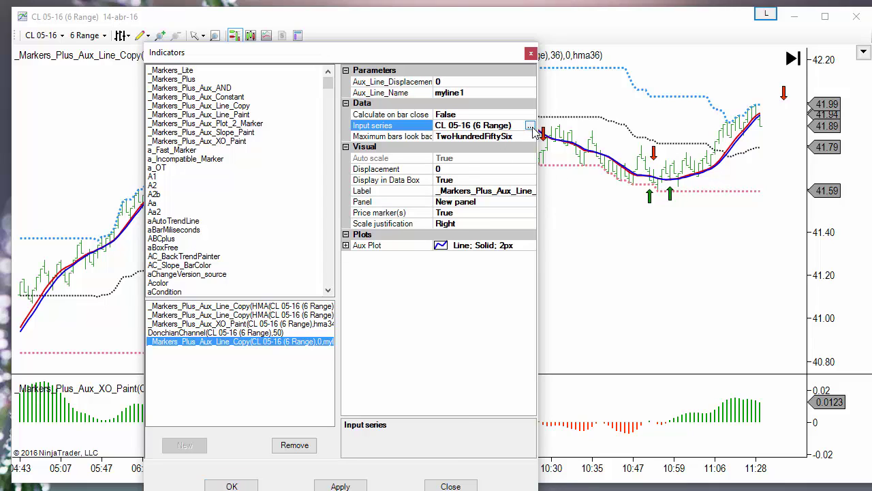
{"action": "left_click", "coordinate": [532, 125]}
{"action": "left_click", "coordinate": [278, 166]}
{"action": "left_click", "coordinate": [314, 233]}
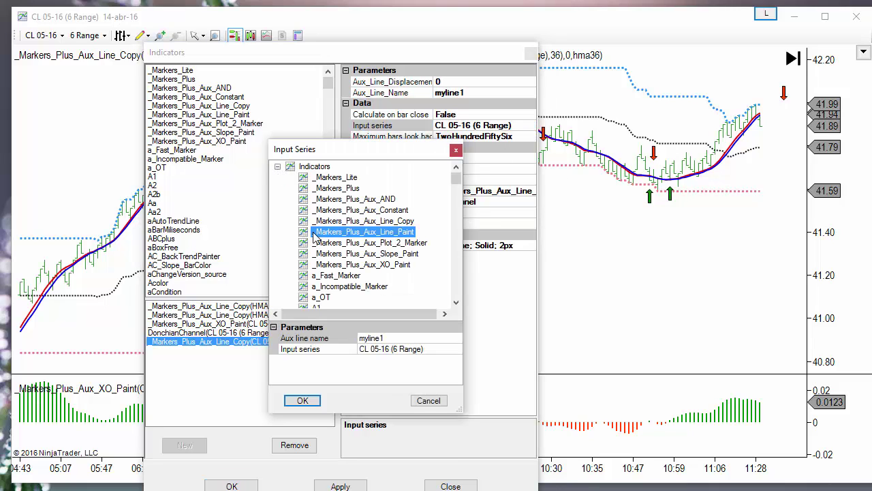
{"action": "type", "text": "d3"}
{"action": "scroll", "coordinate": [315, 236], "scroll_direction": "down", "scroll_amount": 3}
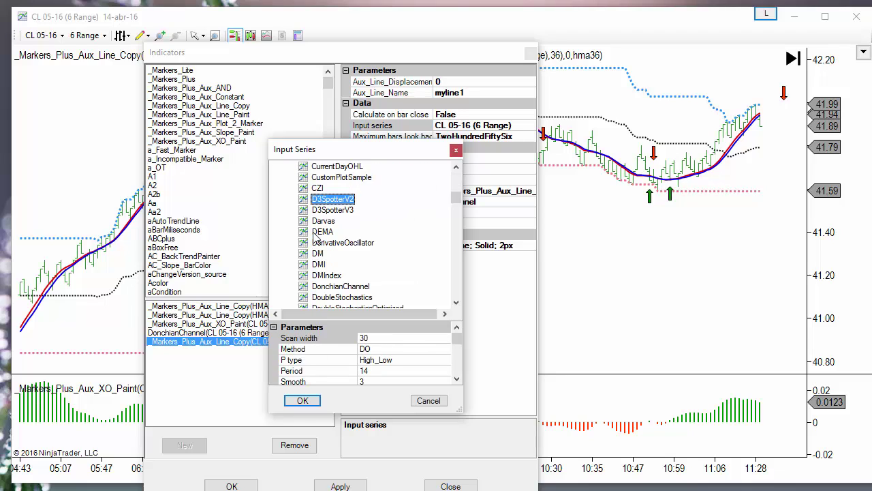
{"action": "left_click", "coordinate": [344, 254]}
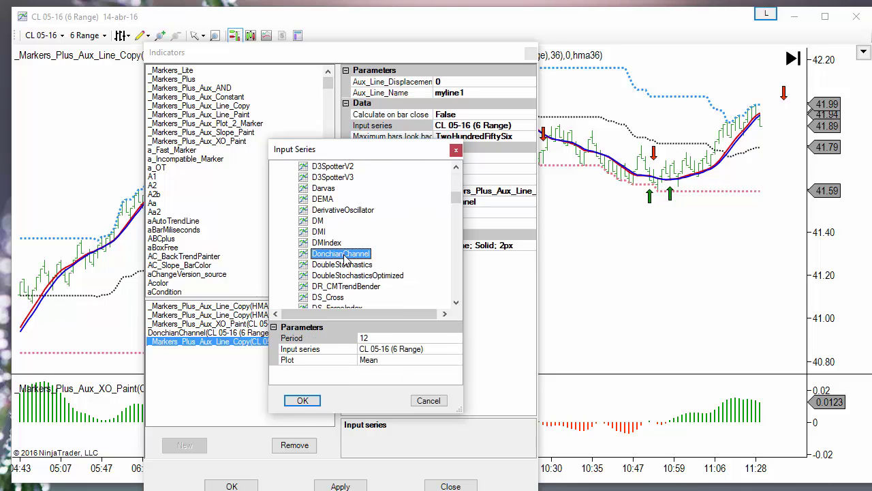
Set the DonchianChannel input series to period 50 with the Mean plot and accept it.
{"action": "left_click", "coordinate": [374, 337]}
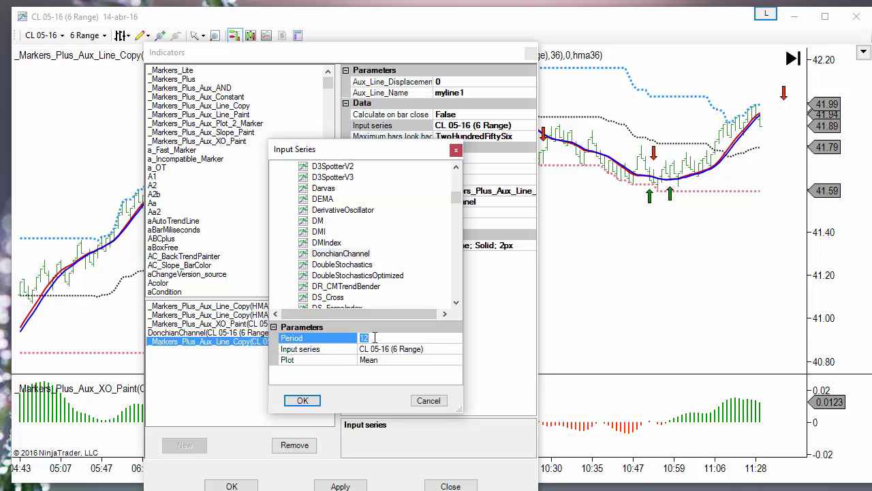
{"action": "type", "text": "50"}
{"action": "left_click", "coordinate": [414, 359]}
{"action": "left_click", "coordinate": [455, 359]}
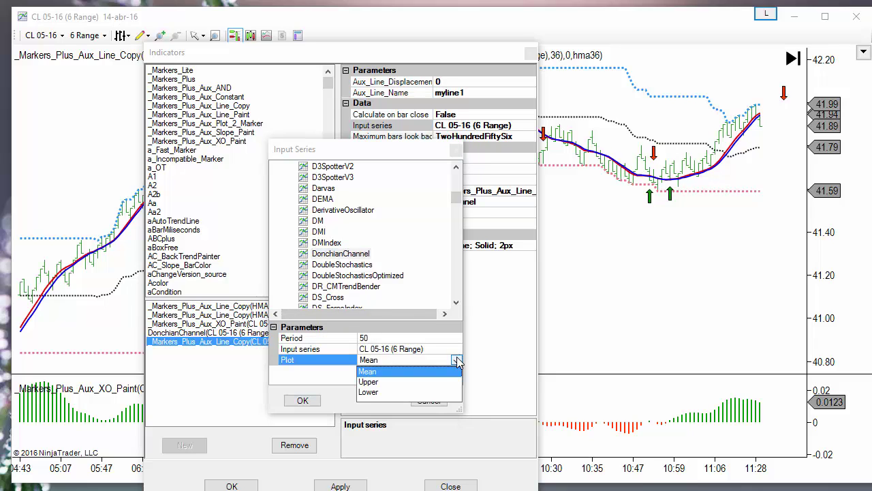
{"action": "left_click", "coordinate": [369, 372]}
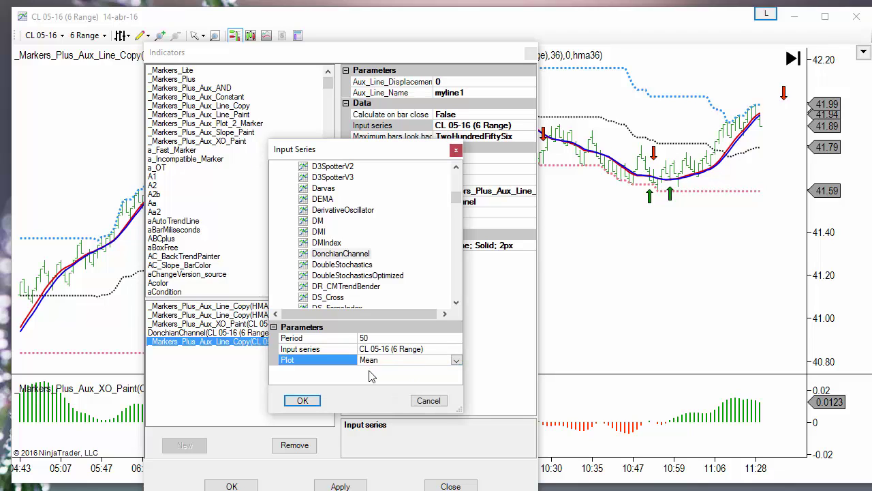
{"action": "left_click", "coordinate": [302, 402]}
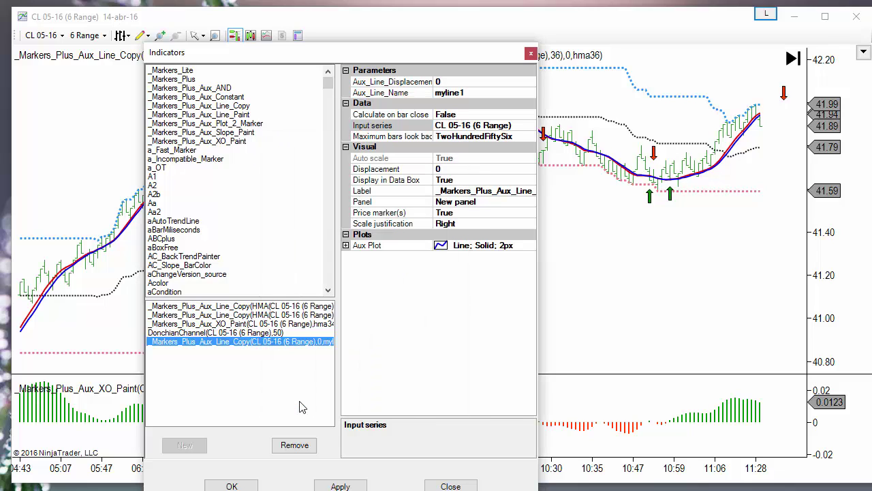
Colour the copied Donchian line's Aux Plot black, accept the indicator settings, and move the line onto the price panel.
{"action": "left_click", "coordinate": [346, 245]}
{"action": "left_click", "coordinate": [486, 256]}
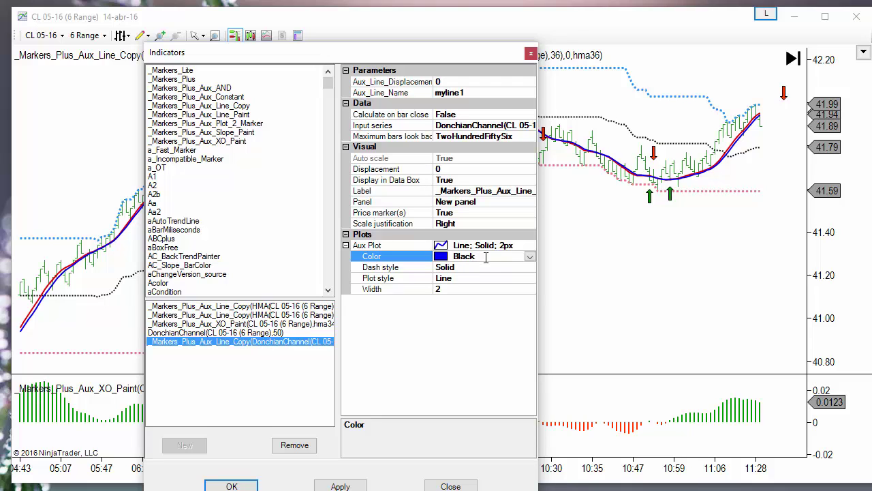
{"action": "left_click", "coordinate": [233, 485]}
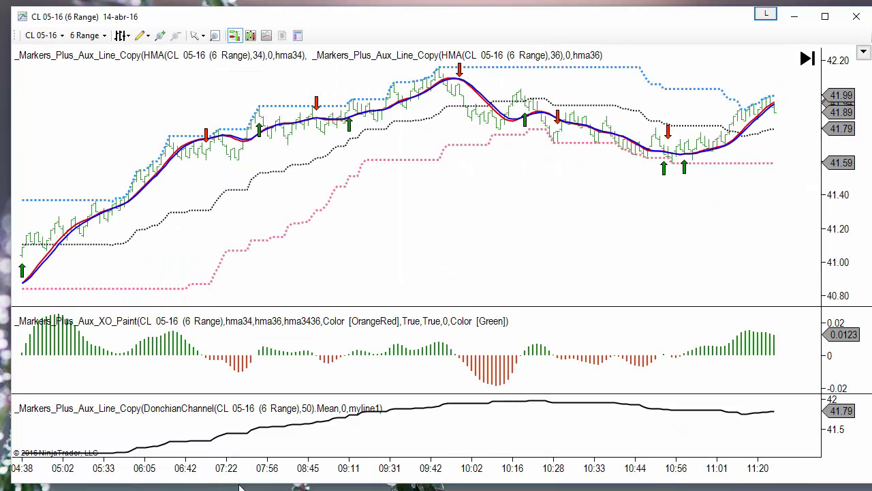
{"action": "left_click_drag", "start_coordinate": [696, 411], "coordinate": [829, 256]}
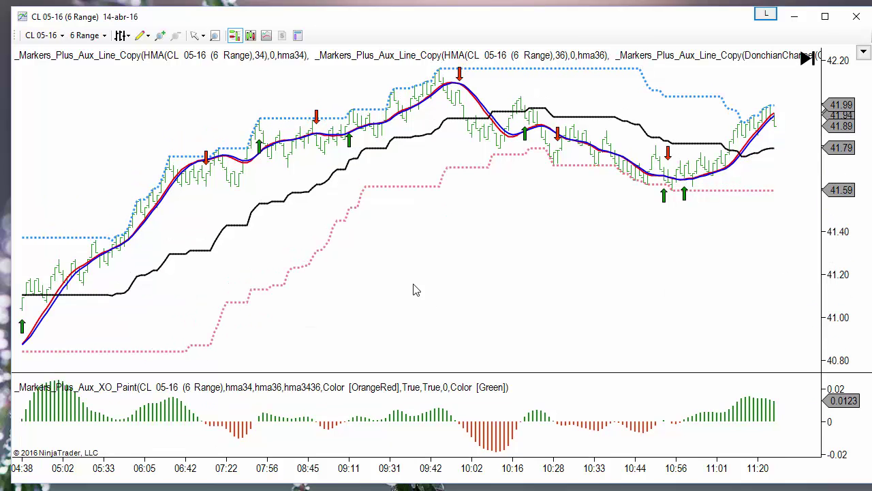
Remove the original DonchianChannel indicator from the CL 05-16 chart, keeping the copied mean line.
{"action": "right_click", "coordinate": [328, 258]}
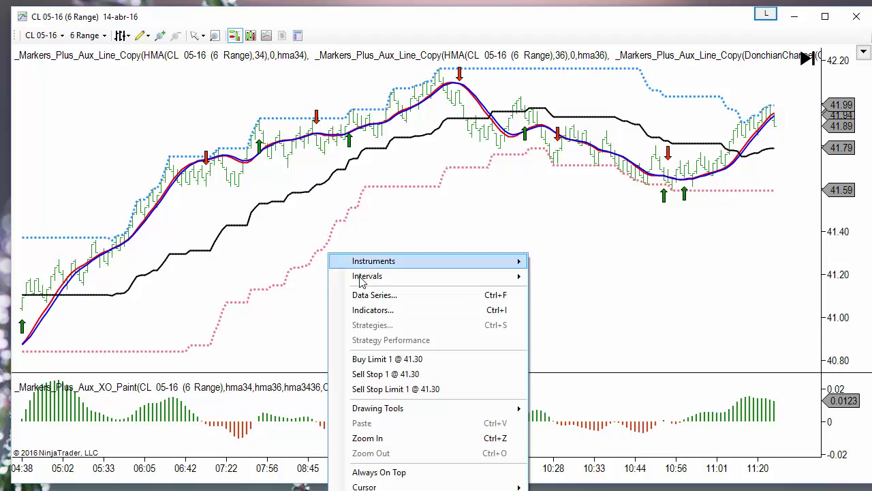
{"action": "left_click", "coordinate": [377, 310]}
{"action": "left_click", "coordinate": [276, 370]}
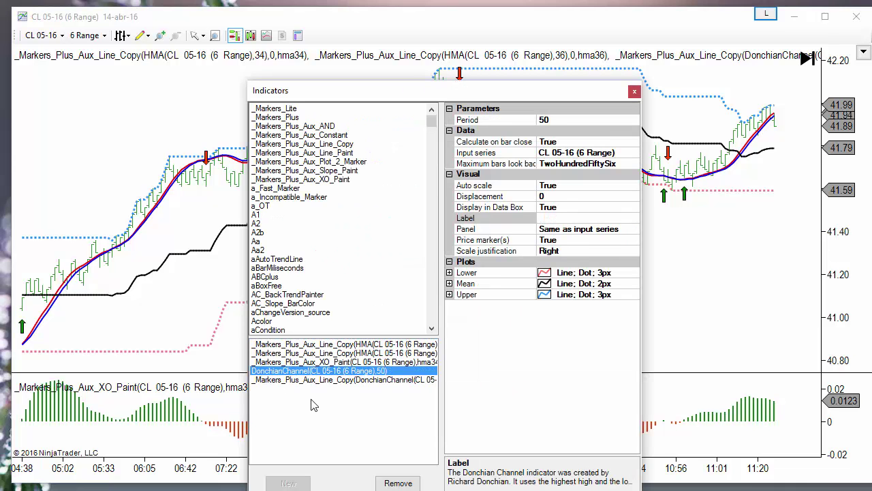
{"action": "left_click", "coordinate": [394, 481]}
{"action": "key", "text": "Return"}
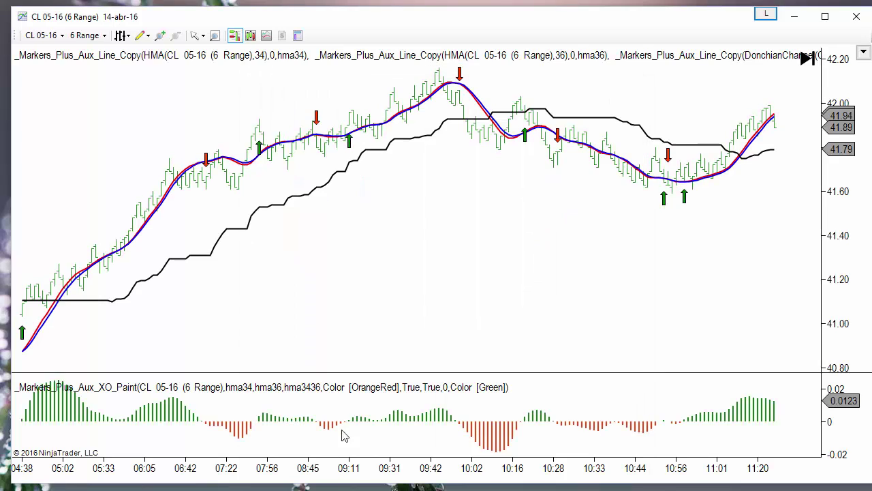
{"action": "scroll", "coordinate": [473, 477], "scroll_direction": "up", "scroll_amount": 3}
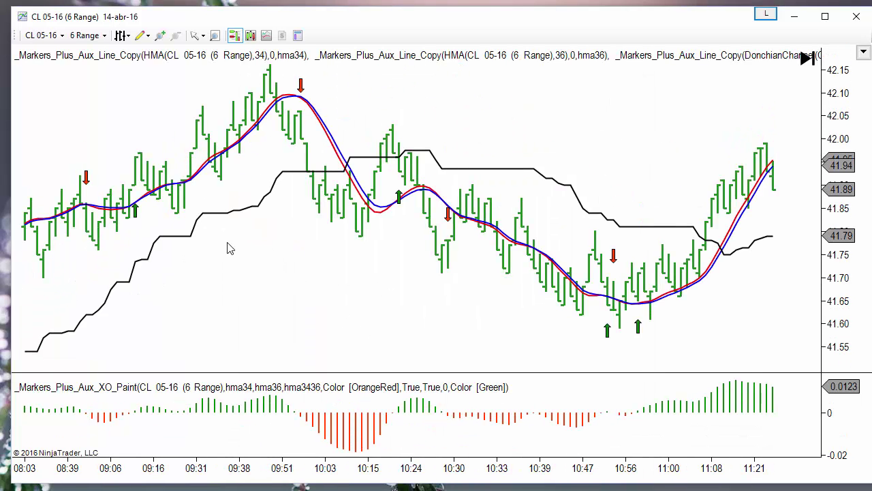
{"action": "left_click", "coordinate": [220, 156]}
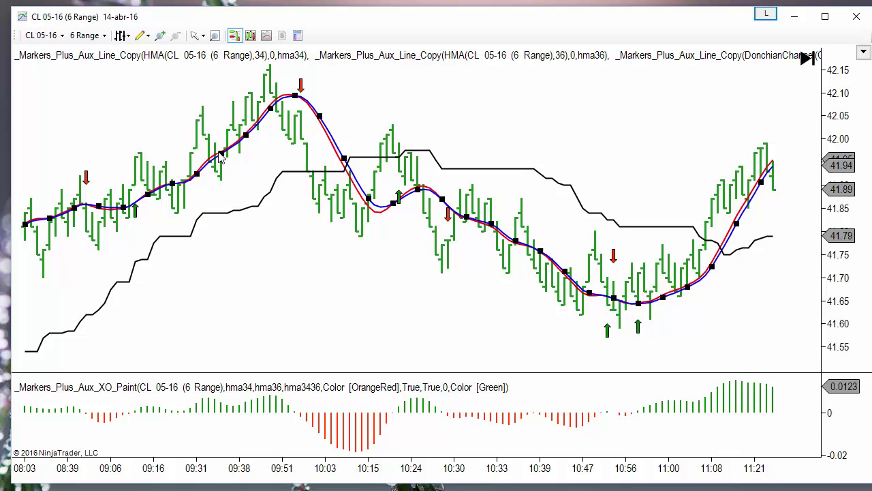
{"action": "left_click", "coordinate": [220, 215]}
{"action": "left_click", "coordinate": [230, 257]}
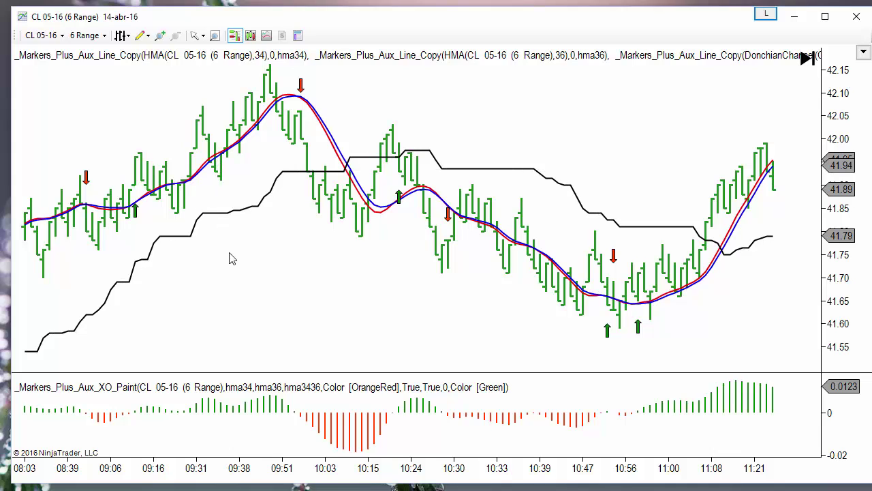
Set the Aux_Line_Name of the Donchian _Markers_Plus_Aux_Line_Copy indicator to donch.
{"action": "right_click", "coordinate": [221, 321]}
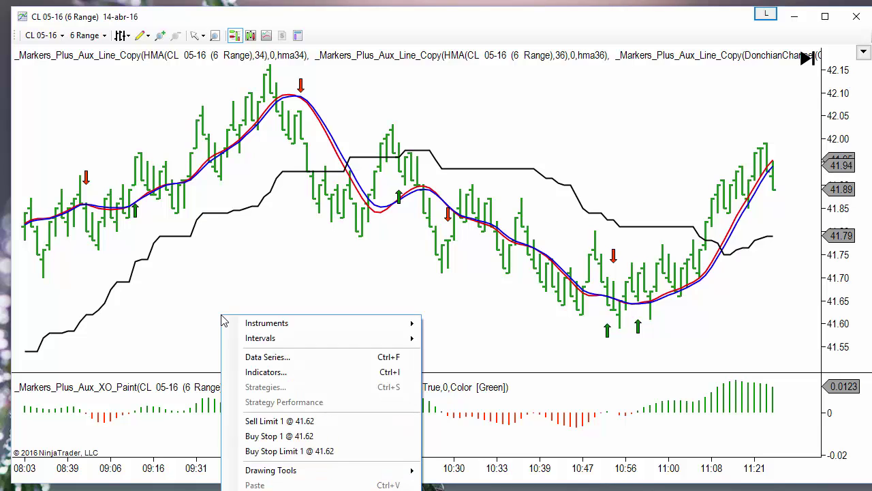
{"action": "left_click", "coordinate": [267, 370]}
{"action": "left_click_drag", "start_coordinate": [390, 91], "coordinate": [515, 55]}
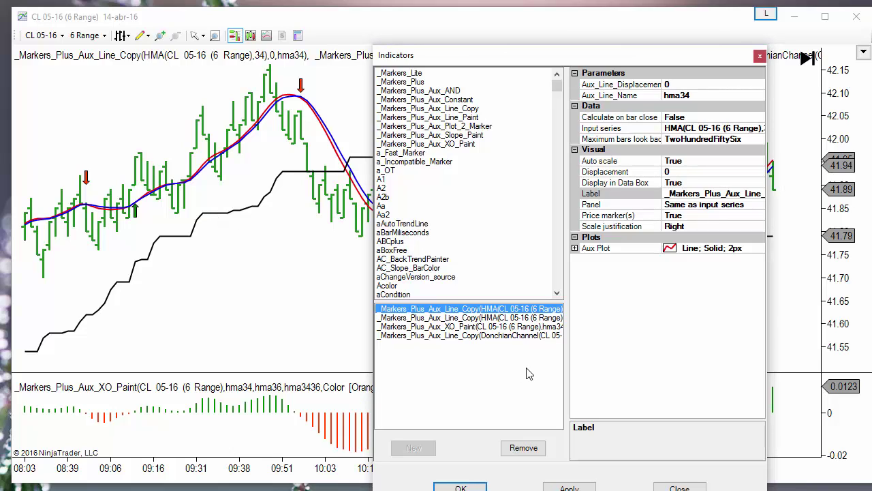
{"action": "left_click", "coordinate": [505, 335]}
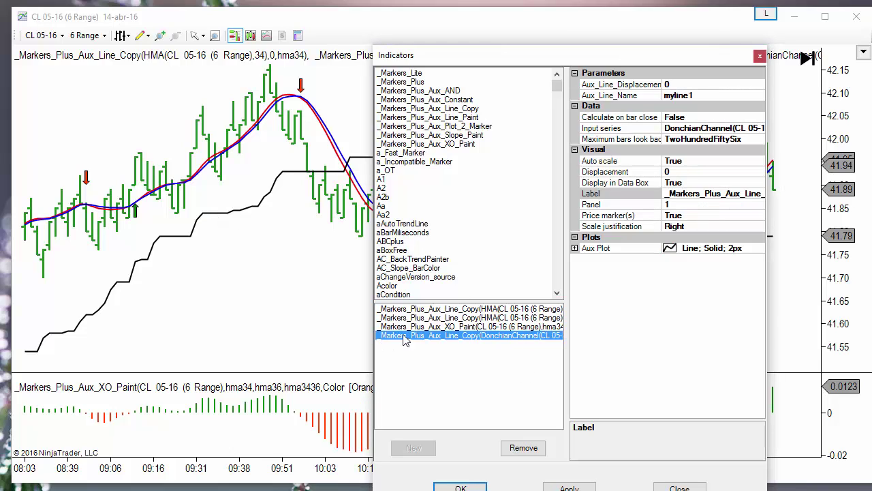
{"action": "left_click", "coordinate": [702, 97]}
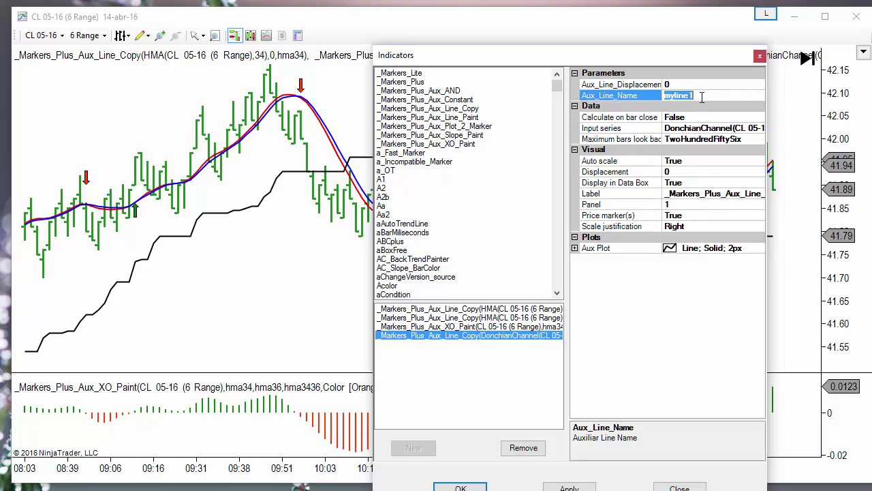
{"action": "type", "text": "donch"}
Add a second _Markers_Plus_Aux_XO_Paint indicator comparing line hma34 with line donch, with the output line named trend.
{"action": "left_click", "coordinate": [430, 146]}
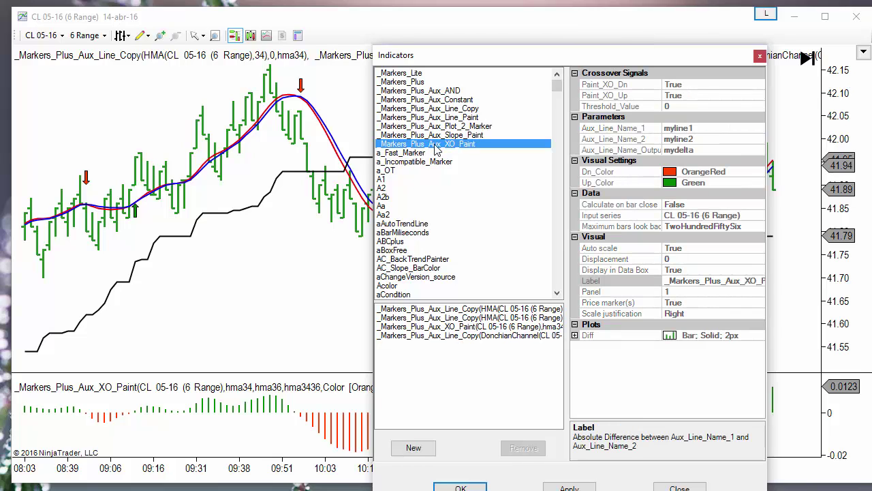
{"action": "double_click", "coordinate": [434, 145]}
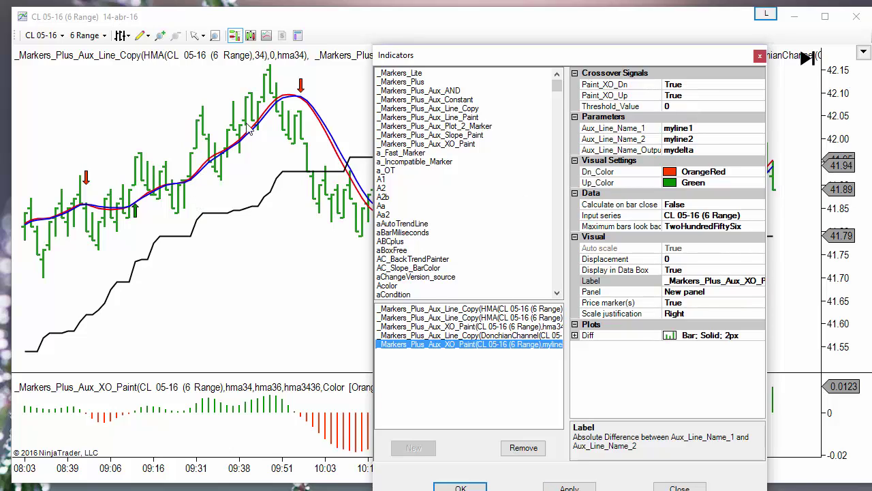
{"action": "left_click", "coordinate": [708, 127]}
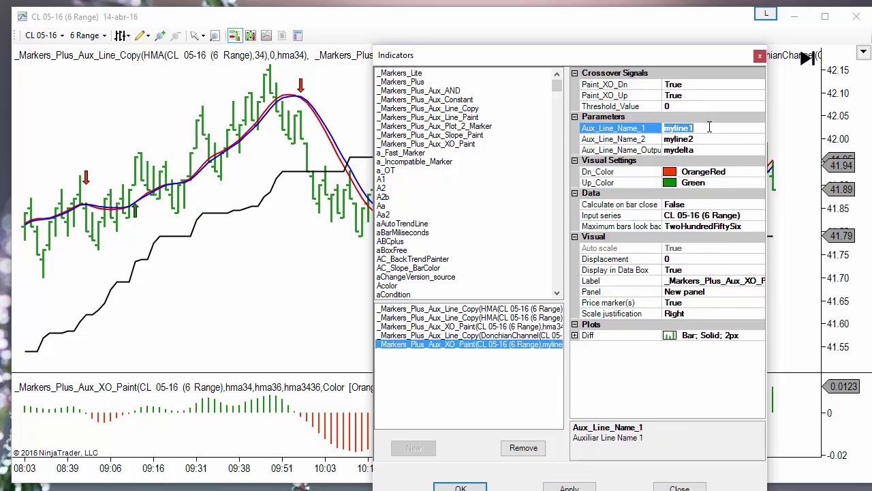
{"action": "type", "text": "hma34"}
{"action": "left_click", "coordinate": [707, 138]}
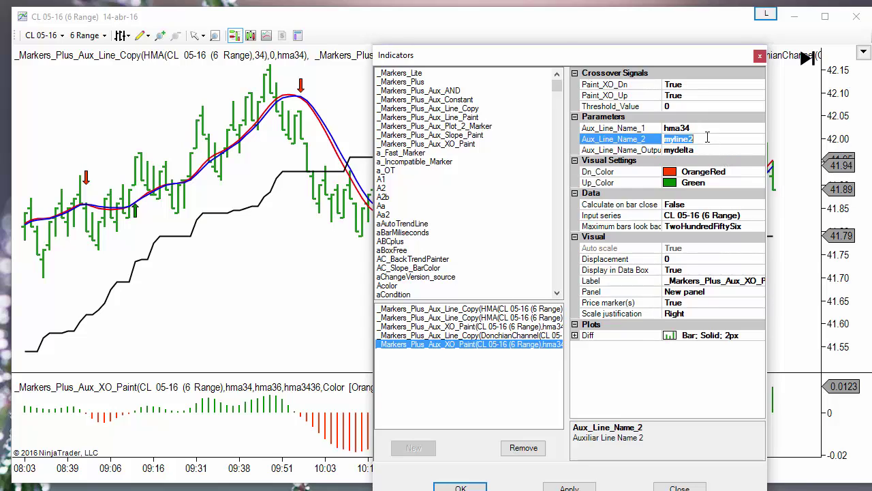
{"action": "type", "text": "donch"}
{"action": "left_click", "coordinate": [715, 150]}
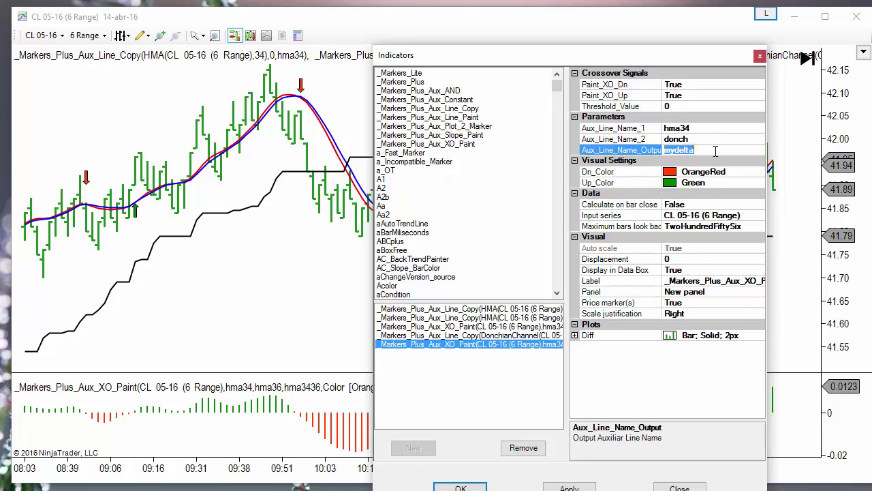
{"action": "type", "text": "trend"}
Set Paint_XO_Dn and Paint_XO_Up to False for the trend indicator and accept the indicator settings.
{"action": "double_click", "coordinate": [692, 85]}
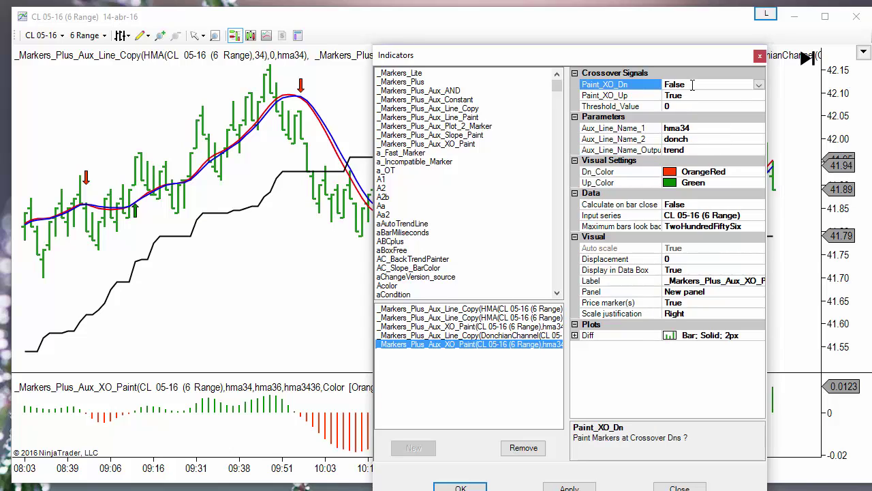
{"action": "left_click", "coordinate": [689, 95]}
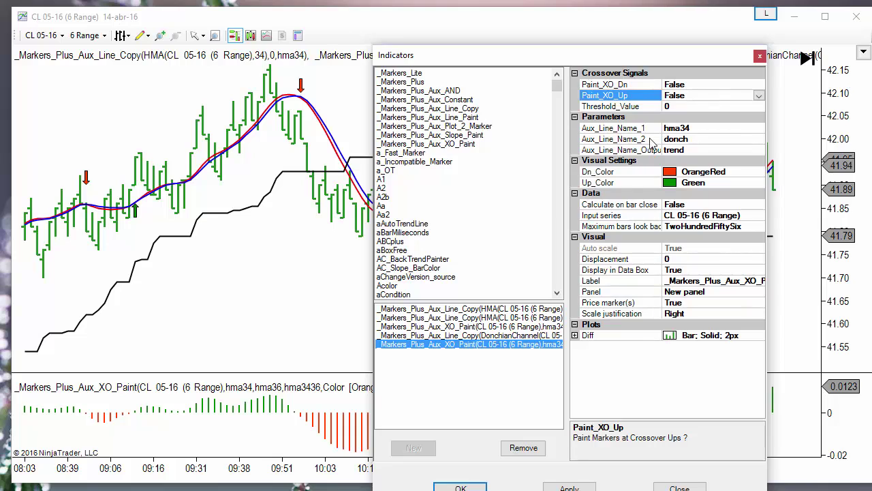
{"action": "left_click", "coordinate": [461, 487]}
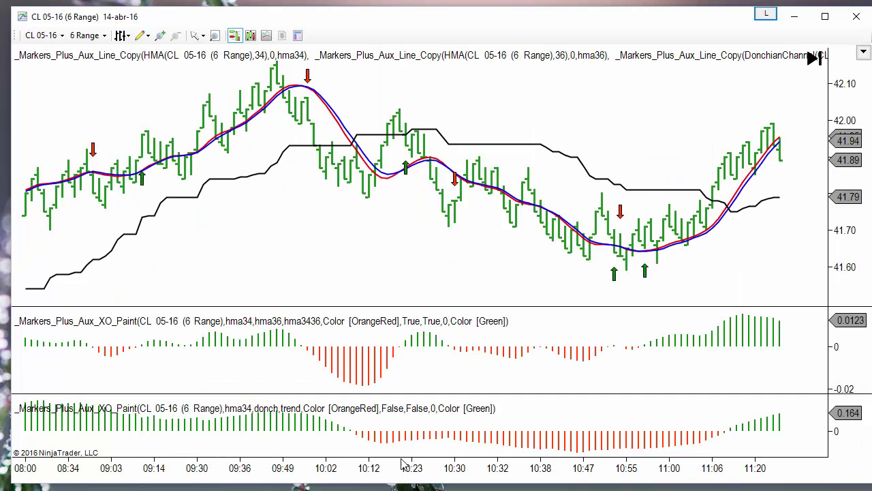
Resize the chart panels to enlarge the price panel and give the trend histogram more height than the hma3436 histogram.
{"action": "left_click_drag", "start_coordinate": [370, 395], "coordinate": [395, 335]}
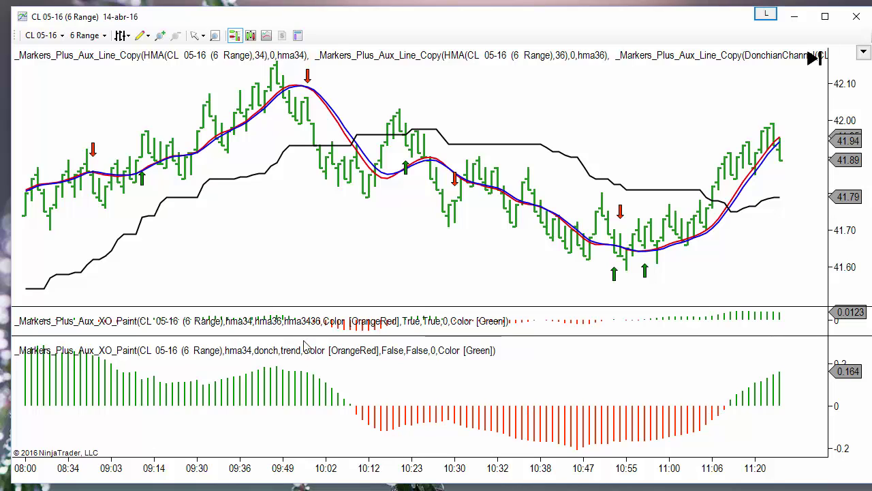
{"action": "left_click_drag", "start_coordinate": [306, 338], "coordinate": [303, 396]}
{"action": "left_click_drag", "start_coordinate": [328, 303], "coordinate": [328, 331]}
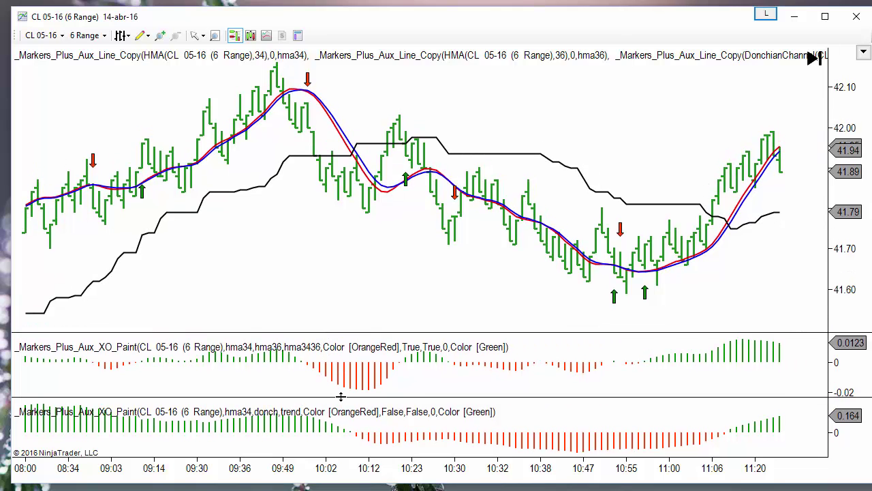
{"action": "left_click_drag", "start_coordinate": [340, 396], "coordinate": [341, 375]}
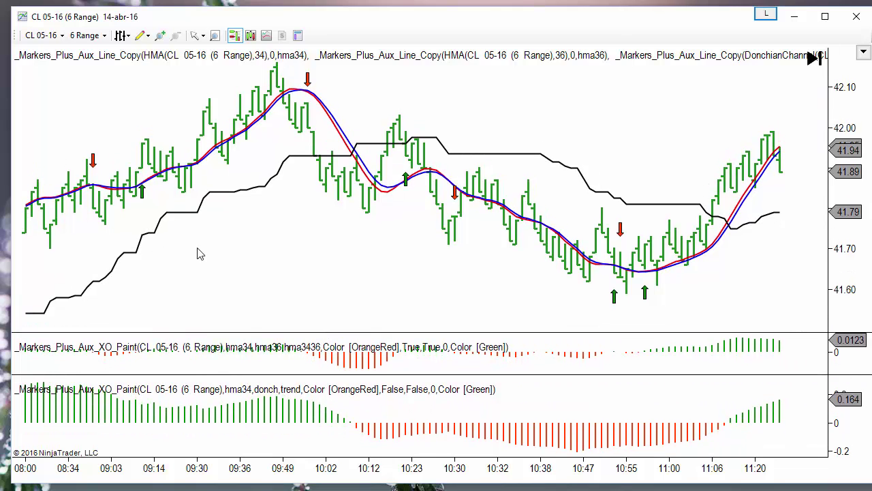
Add a _Markers_Plus indicator to the CL 05-16 chart's indicator list and bring up its first settings.
{"action": "right_click", "coordinate": [247, 218]}
{"action": "left_click", "coordinate": [291, 273]}
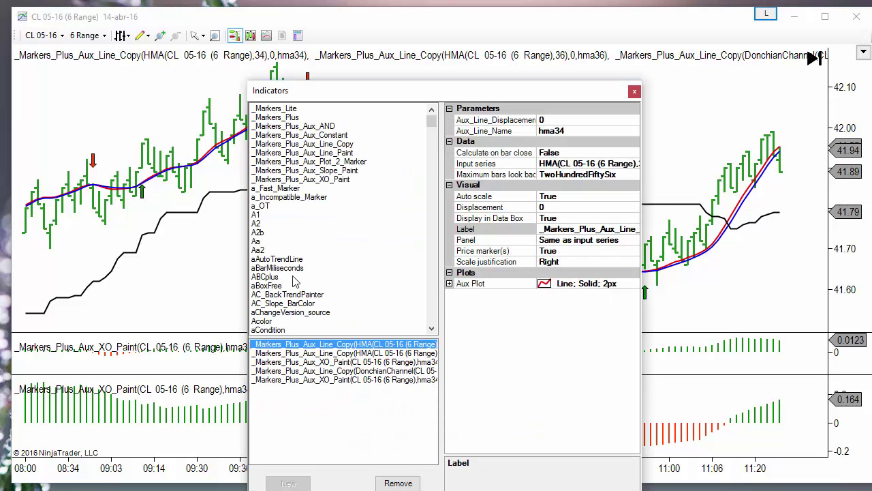
{"action": "double_click", "coordinate": [291, 120]}
{"action": "left_click_drag", "start_coordinate": [325, 96], "coordinate": [219, 64]}
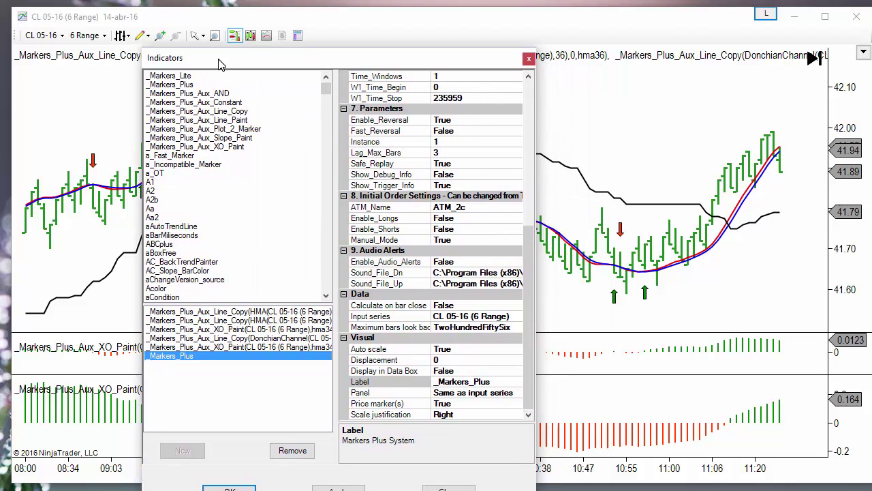
{"action": "left_click_drag", "start_coordinate": [530, 319], "coordinate": [561, 125]}
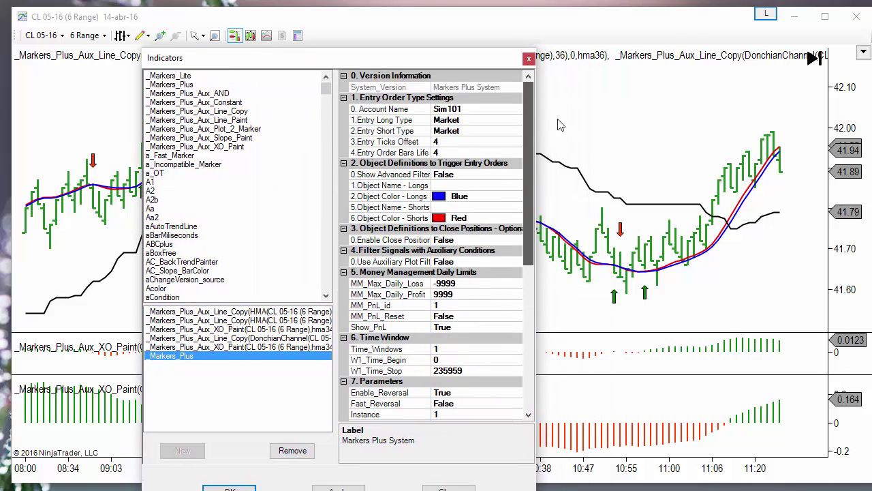
Set the _Markers_Plus trigger objects for longs to Arrow in Green and the object name for shorts to Arrow.
{"action": "left_click", "coordinate": [481, 184]}
{"action": "type", "text": "A"}
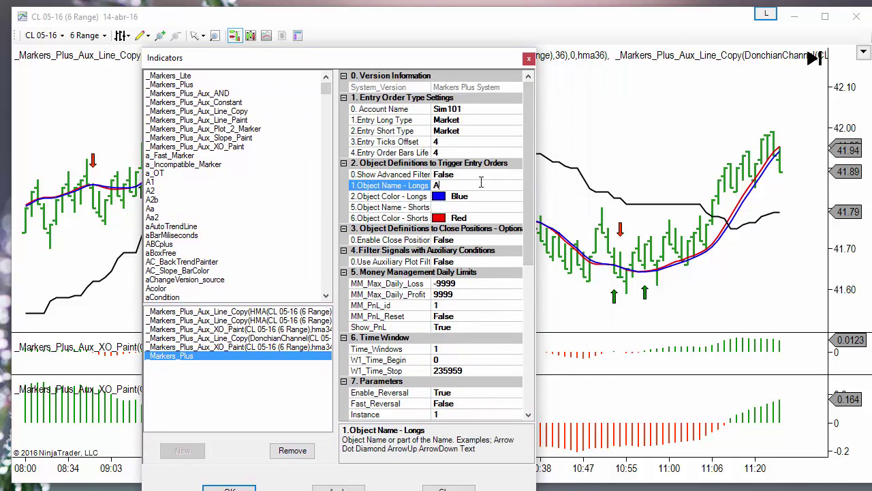
{"action": "type", "text": "rrow"}
{"action": "left_click", "coordinate": [490, 196]}
{"action": "key", "text": "BackSpace"}
{"action": "key", "text": "BackSpace"}
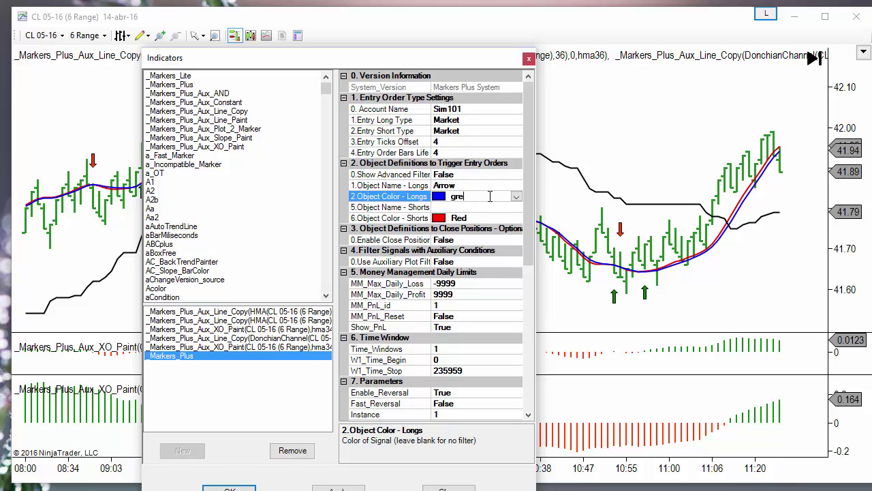
{"action": "left_click", "coordinate": [452, 206]}
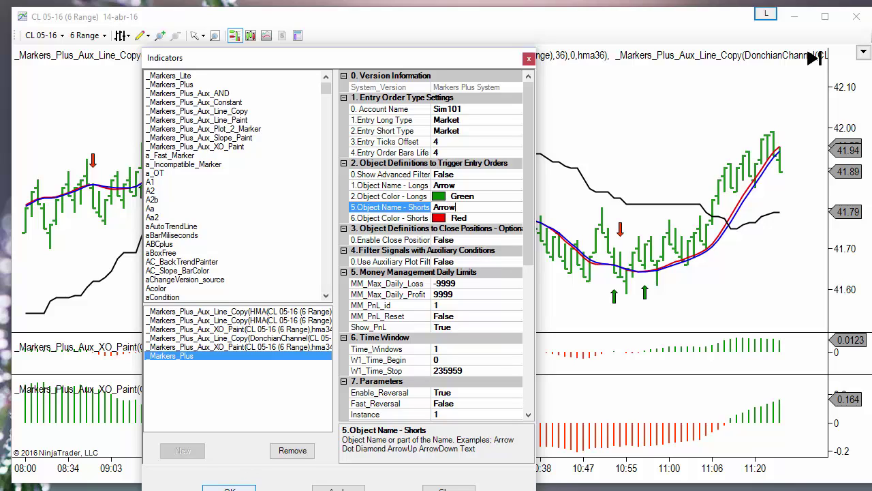
Set the Dn_Color of the hma3436 crossover paint indicator to Red and apply the indicator changes.
{"action": "left_click", "coordinate": [227, 330]}
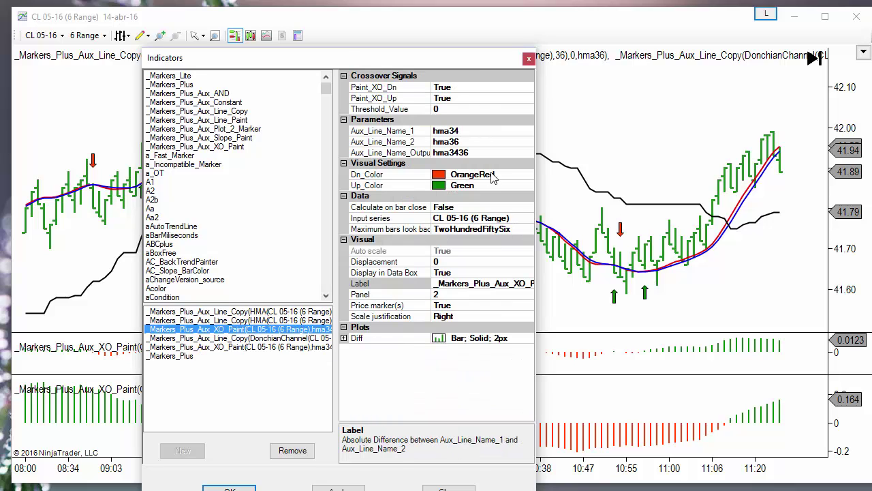
{"action": "left_click", "coordinate": [461, 130]}
{"action": "left_click", "coordinate": [470, 141]}
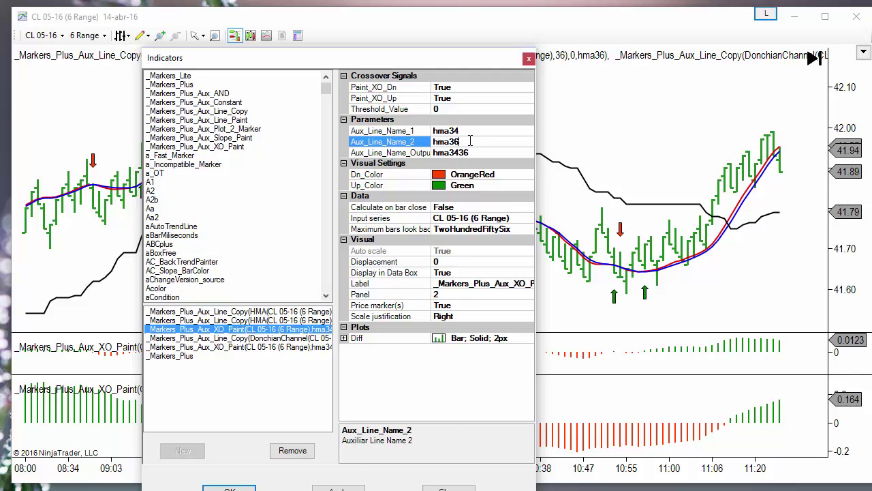
{"action": "left_click", "coordinate": [506, 177]}
{"action": "key", "text": "BackSpace"}
{"action": "key", "text": "BackSpace"}
{"action": "key", "text": "BackSpace"}
{"action": "key", "text": "BackSpace"}
{"action": "key", "text": "BackSpace"}
{"action": "key", "text": "BackSpace"}
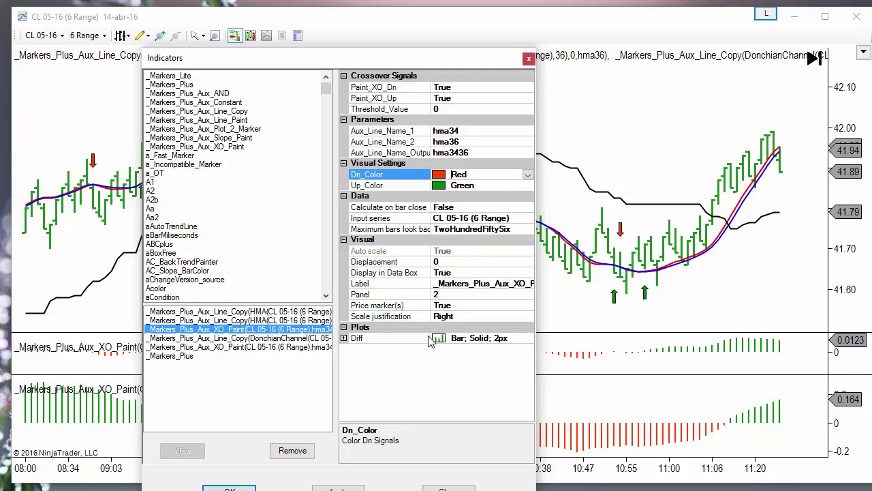
{"action": "left_click", "coordinate": [339, 488]}
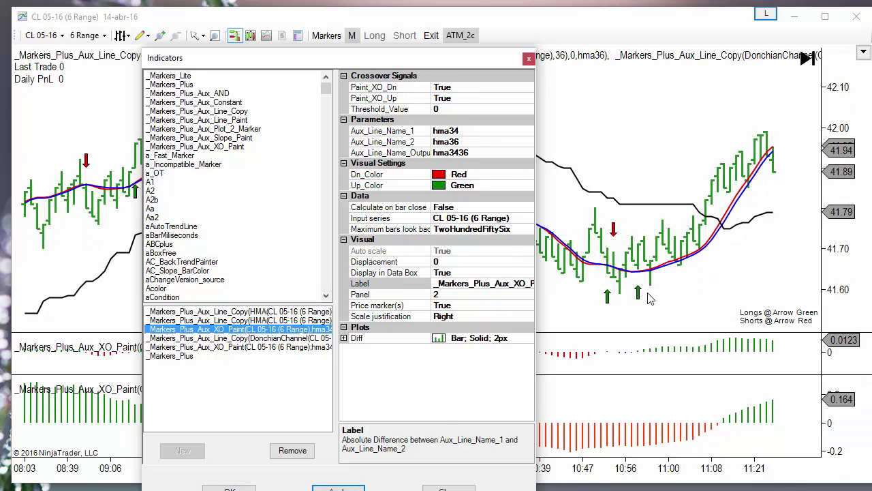
Enable Use Auxiliary Plot Filters in the _Markers_Plus settings and move the indicator dialog fully into view.
{"action": "left_click", "coordinate": [181, 355]}
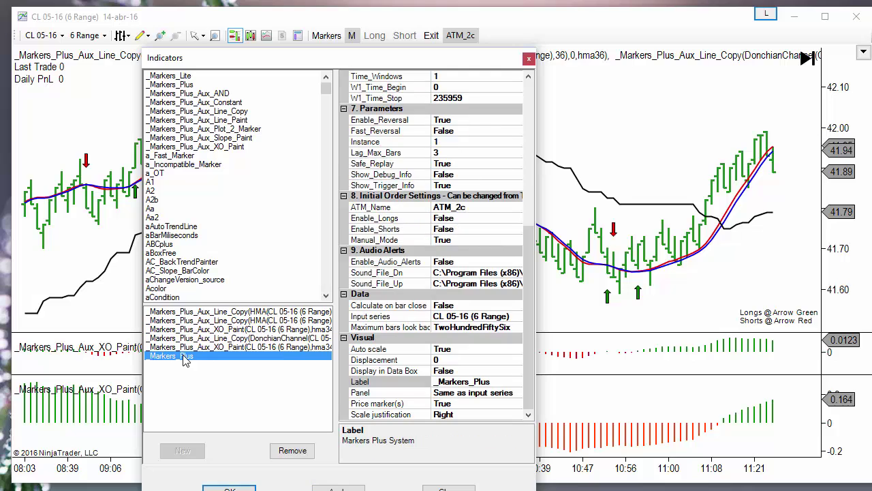
{"action": "left_click_drag", "start_coordinate": [529, 256], "coordinate": [553, 100]}
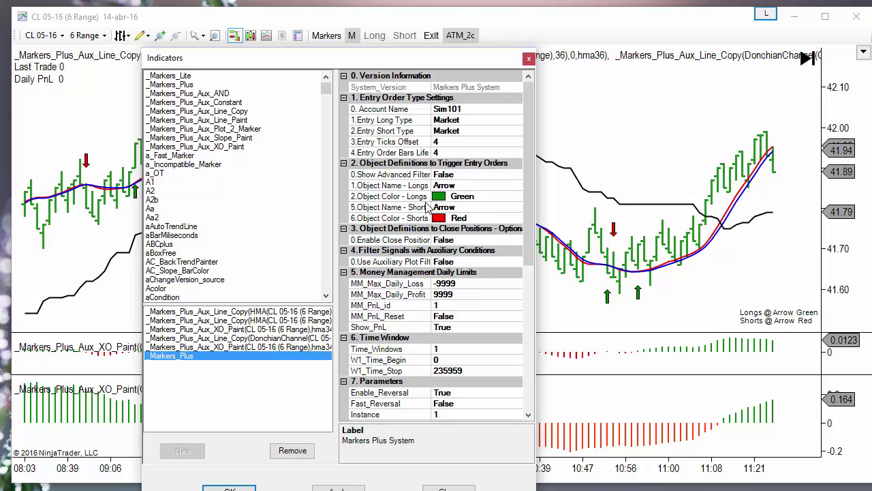
{"action": "double_click", "coordinate": [474, 261]}
{"action": "left_click_drag", "start_coordinate": [453, 64], "coordinate": [460, 46]}
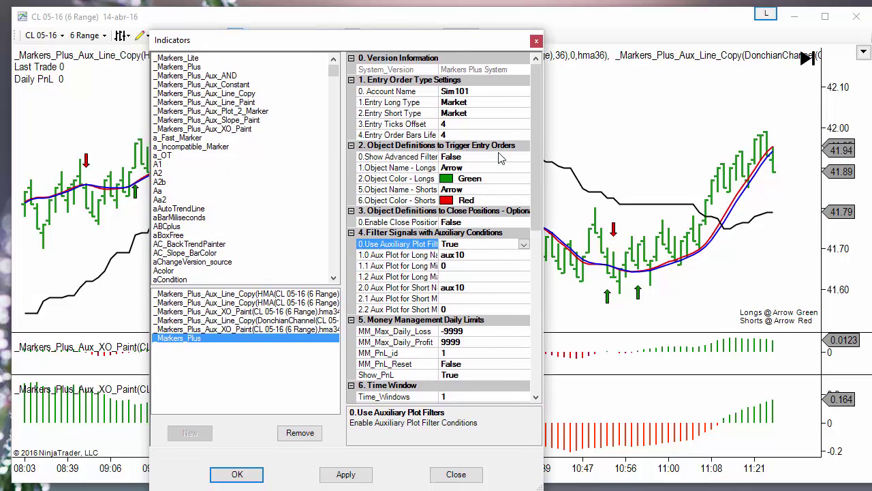
Review the long and short auxiliary plot name settings and check the output line name of the hma34 versus donch indicator.
{"action": "left_click", "coordinate": [471, 257]}
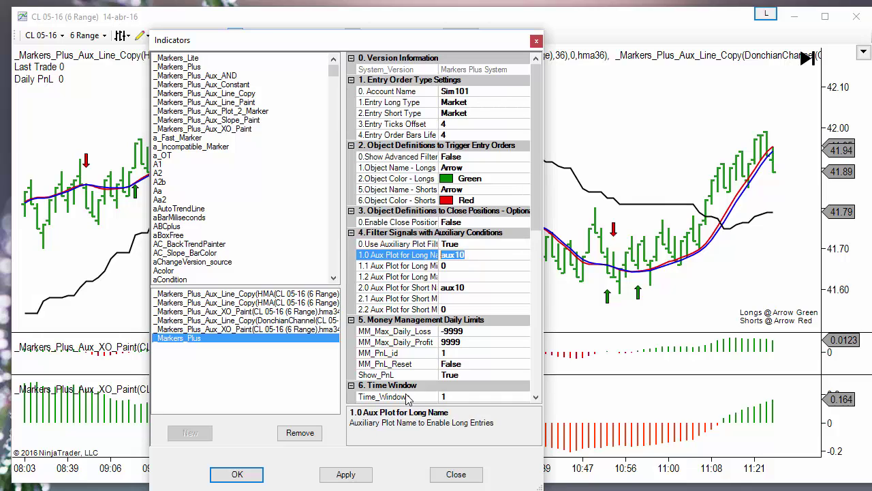
{"action": "left_click", "coordinate": [485, 297]}
{"action": "left_click", "coordinate": [484, 286]}
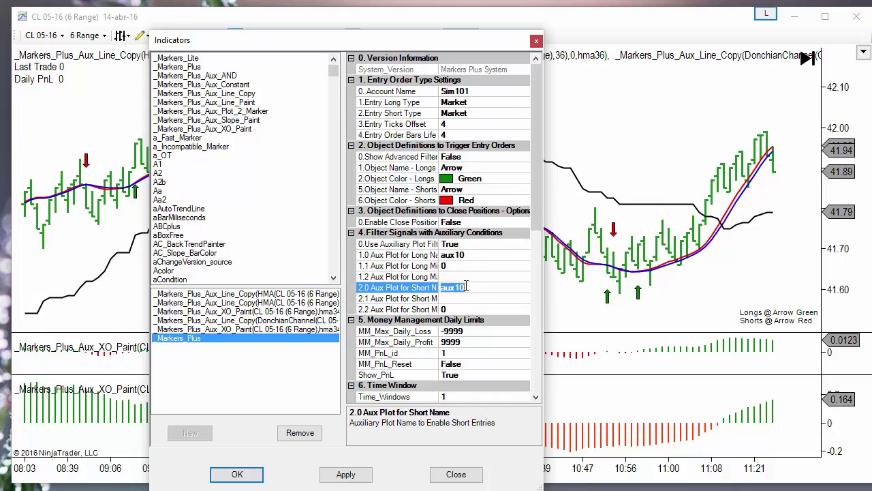
{"action": "left_click", "coordinate": [473, 254]}
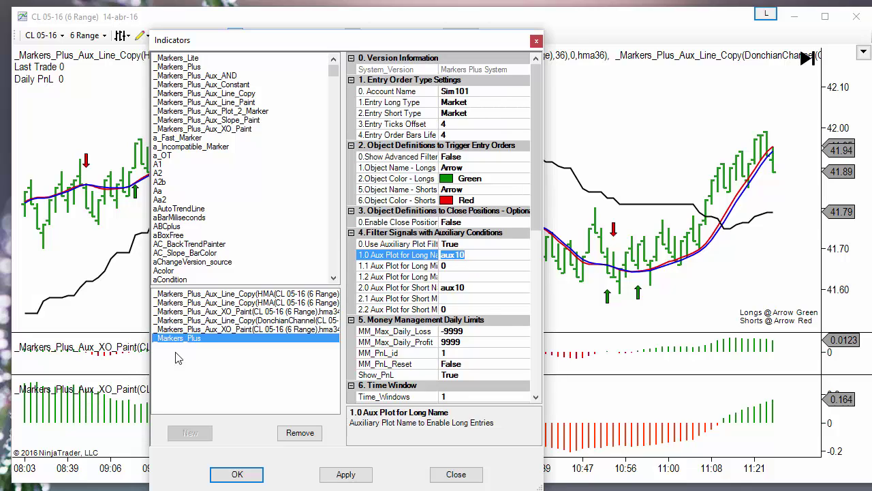
{"action": "left_click", "coordinate": [197, 330]}
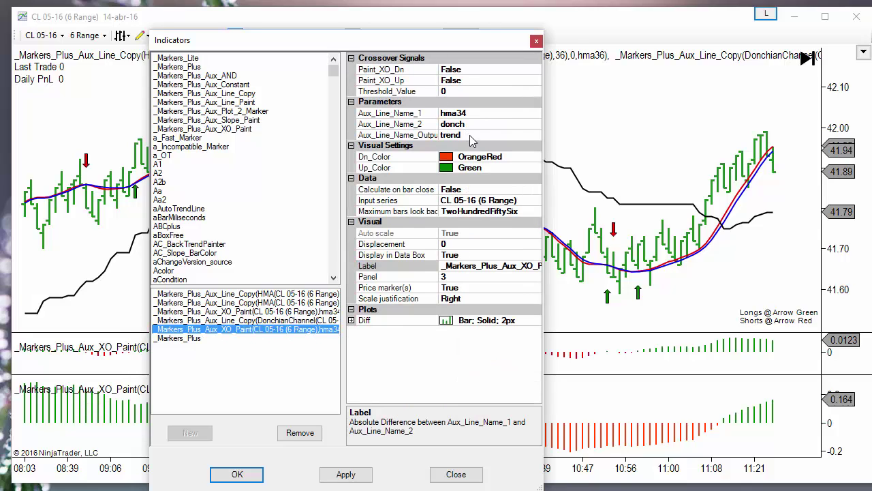
{"action": "left_click", "coordinate": [472, 135]}
{"action": "left_click_drag", "start_coordinate": [473, 135], "coordinate": [432, 135]}
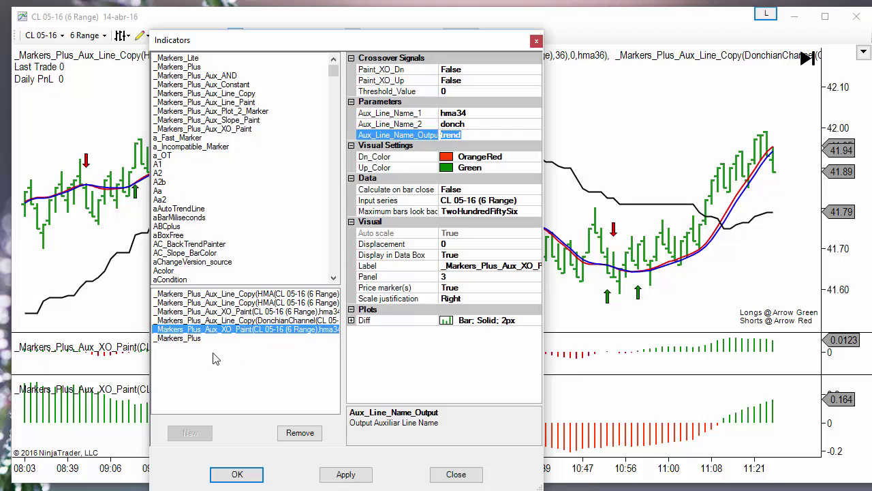
Set the _Markers_Plus auxiliary plot name for longs to trend.
{"action": "left_click", "coordinate": [188, 339]}
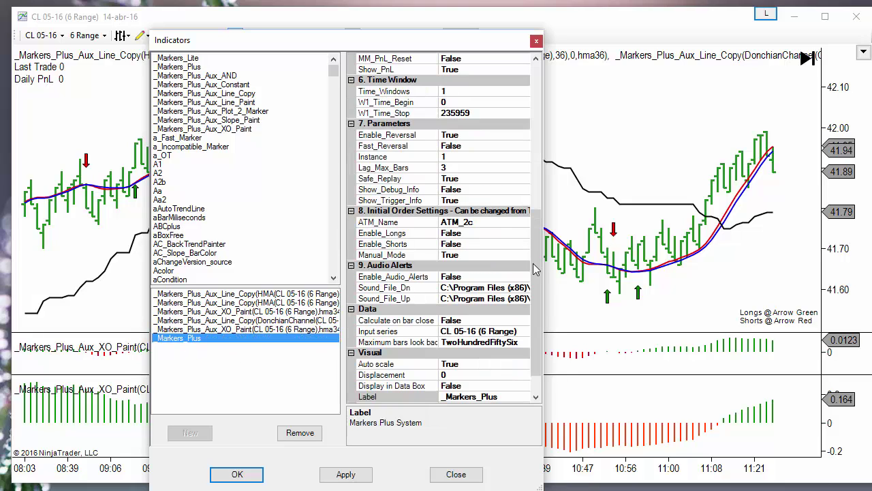
{"action": "left_click_drag", "start_coordinate": [537, 270], "coordinate": [553, 166]}
{"action": "left_click", "coordinate": [477, 179]}
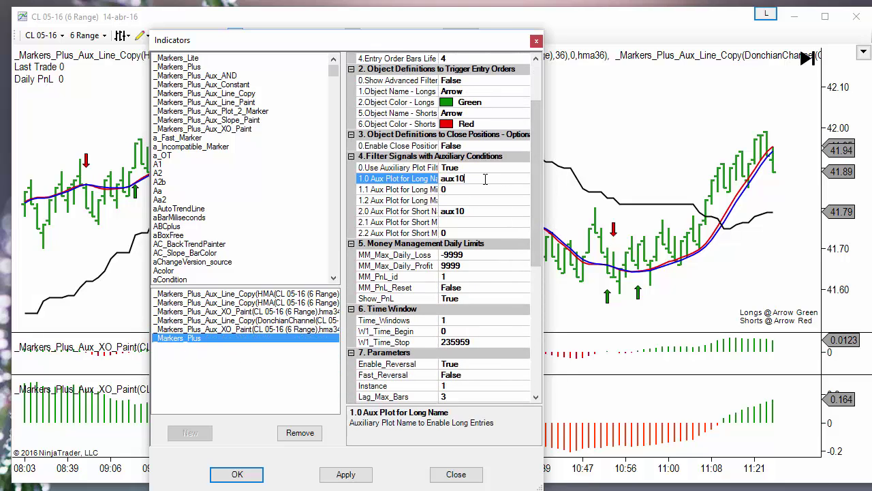
{"action": "key", "text": "BackSpace"}
{"action": "key", "text": "BackSpace"}
{"action": "key", "text": "BackSpace"}
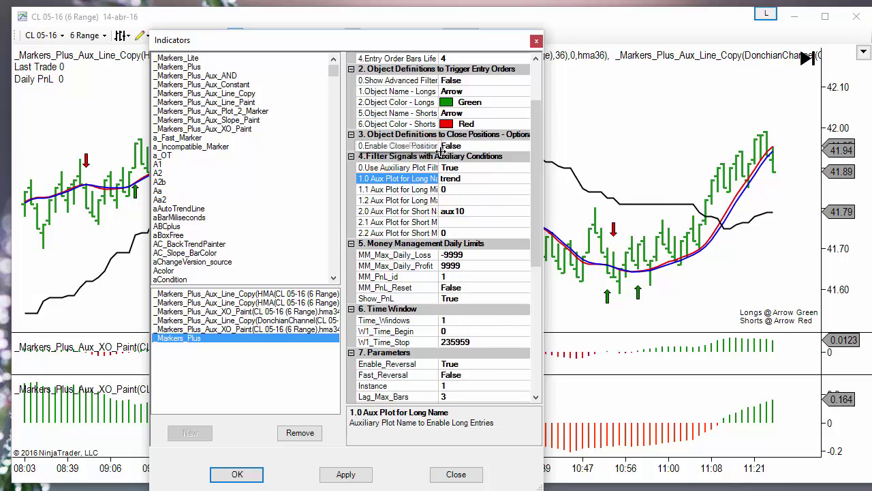
Widen the setting name column, set the auxiliary plot name for shorts to trend, and accept the indicator settings.
{"action": "left_click_drag", "start_coordinate": [439, 158], "coordinate": [457, 161]}
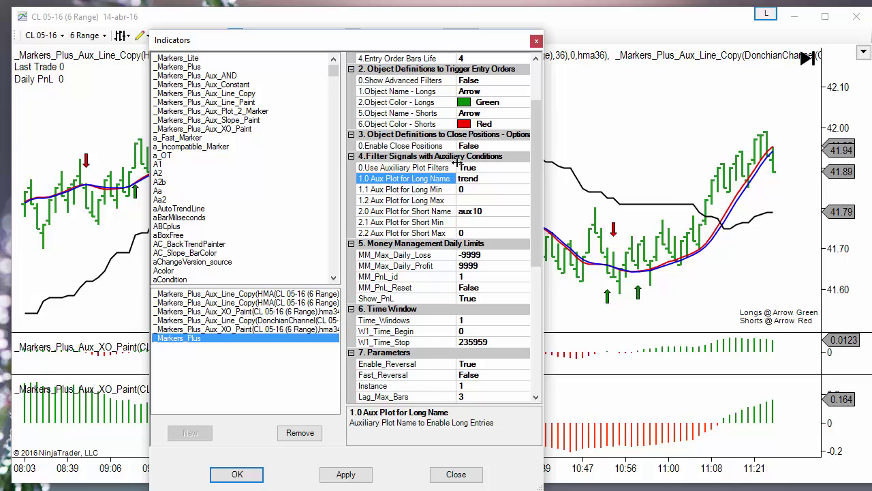
{"action": "left_click", "coordinate": [469, 190]}
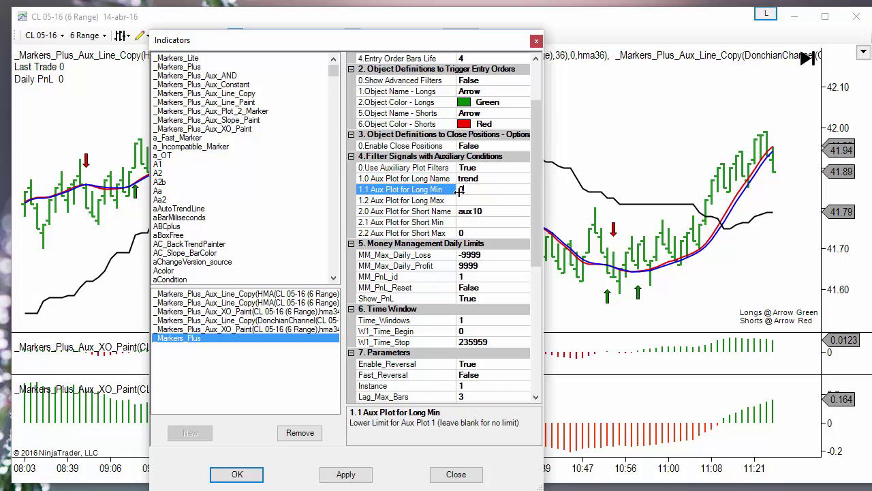
{"action": "left_click", "coordinate": [491, 212]}
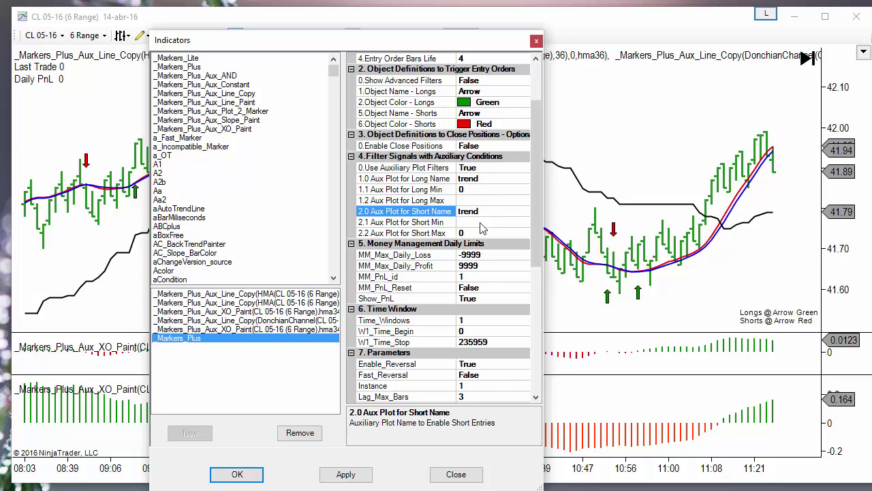
{"action": "left_click", "coordinate": [475, 234]}
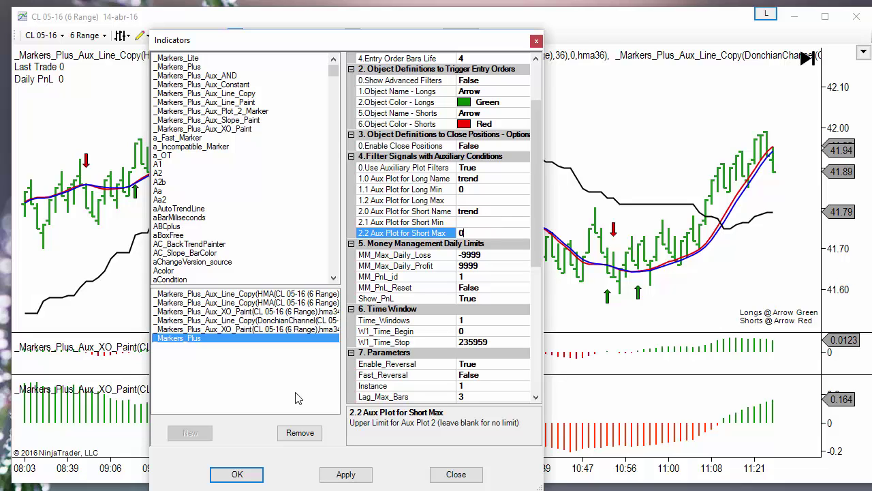
{"action": "left_click", "coordinate": [219, 472]}
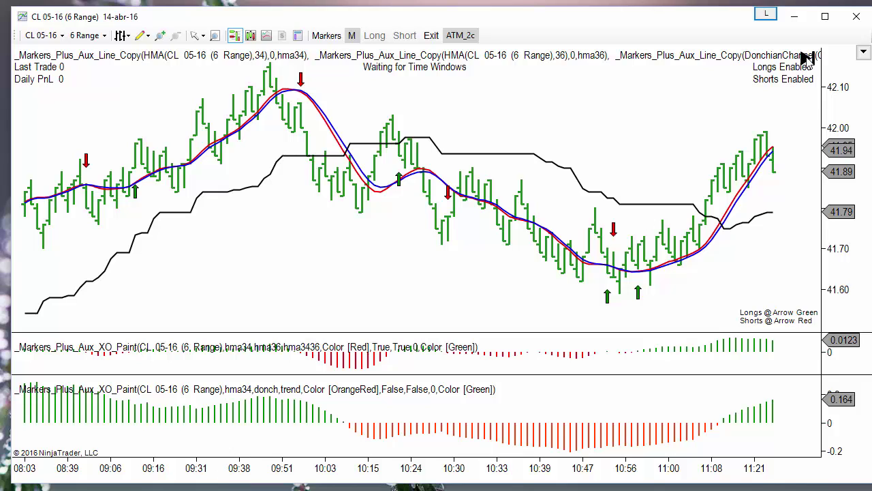
{"action": "key", "text": "alt+Tab"}
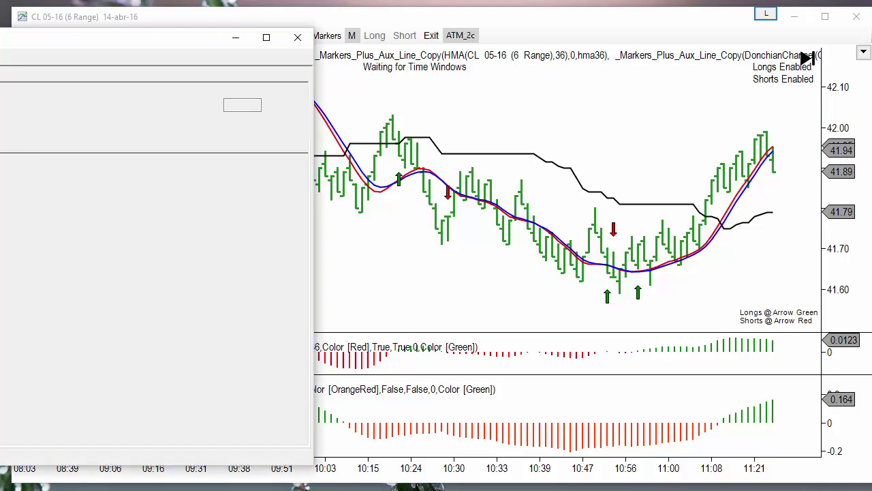
{"action": "key", "text": "alt+Tab"}
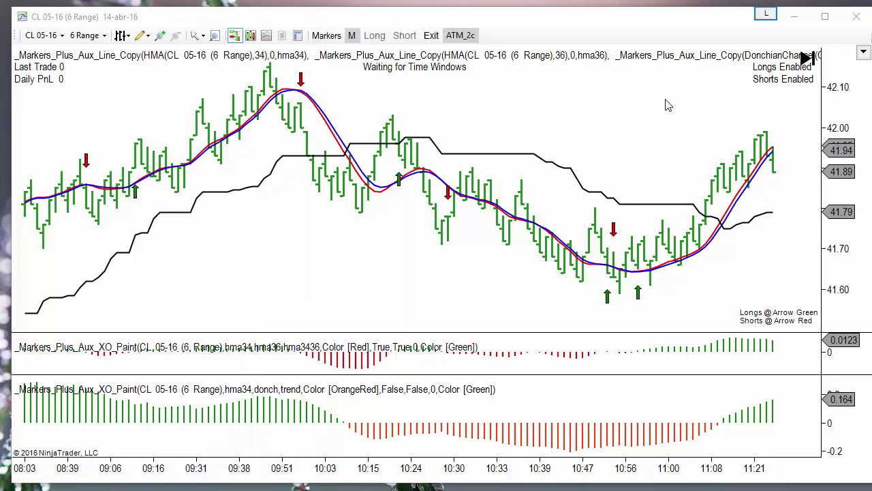